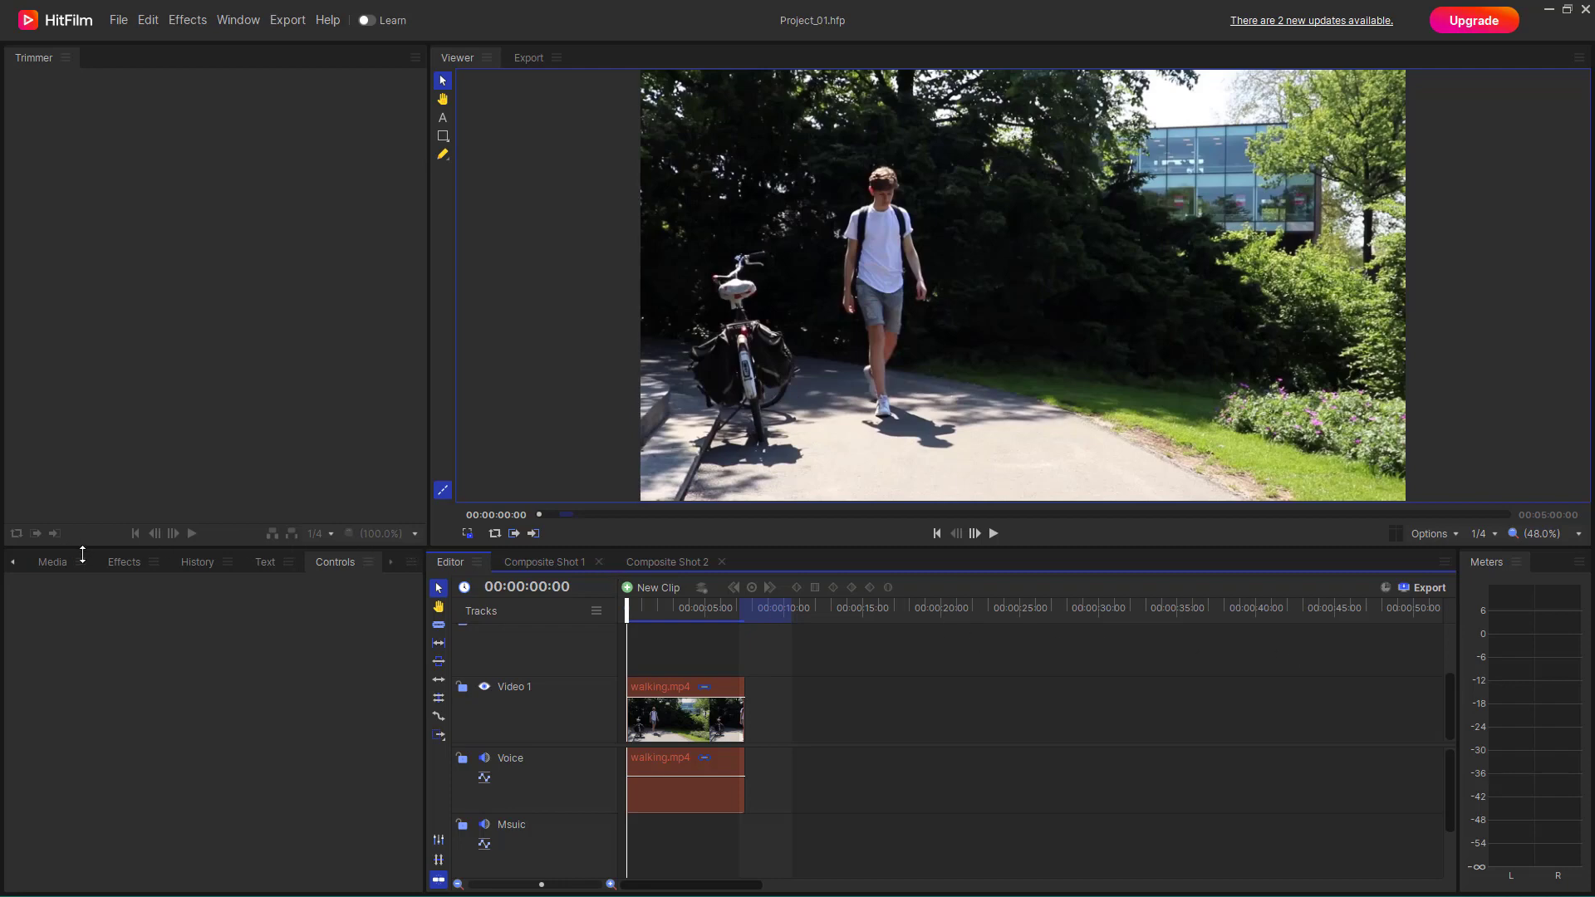
- Browse the effects library for the three Lightsword variants among the deprecated Generate effects
left_click(124, 563)
scroll(100, 751, "down", 5)
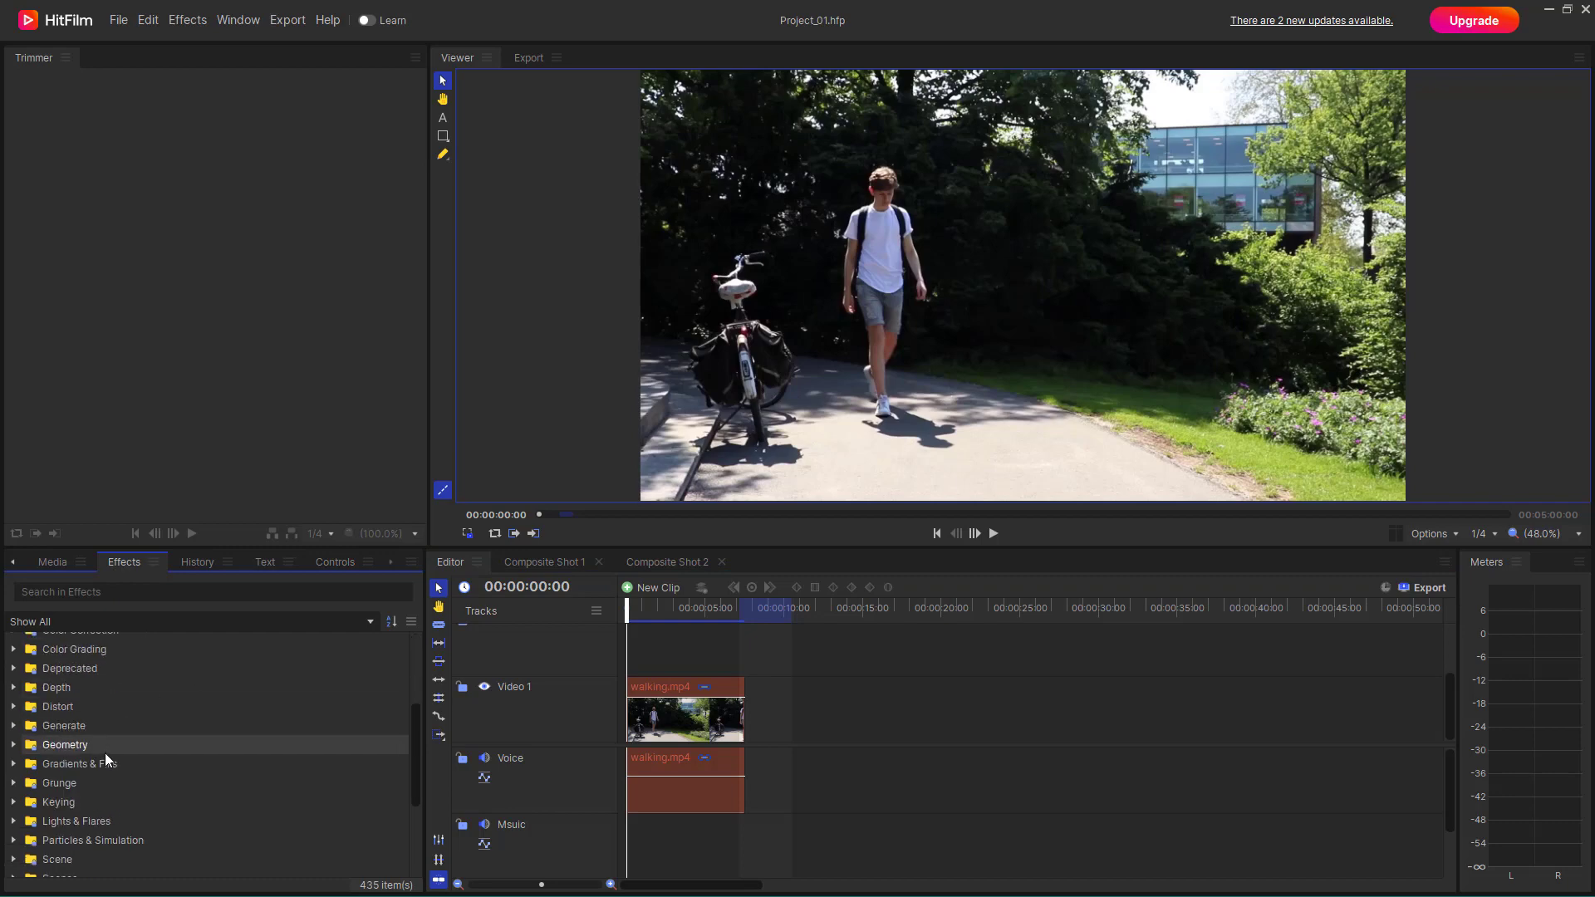
scroll(75, 737, "up", 1)
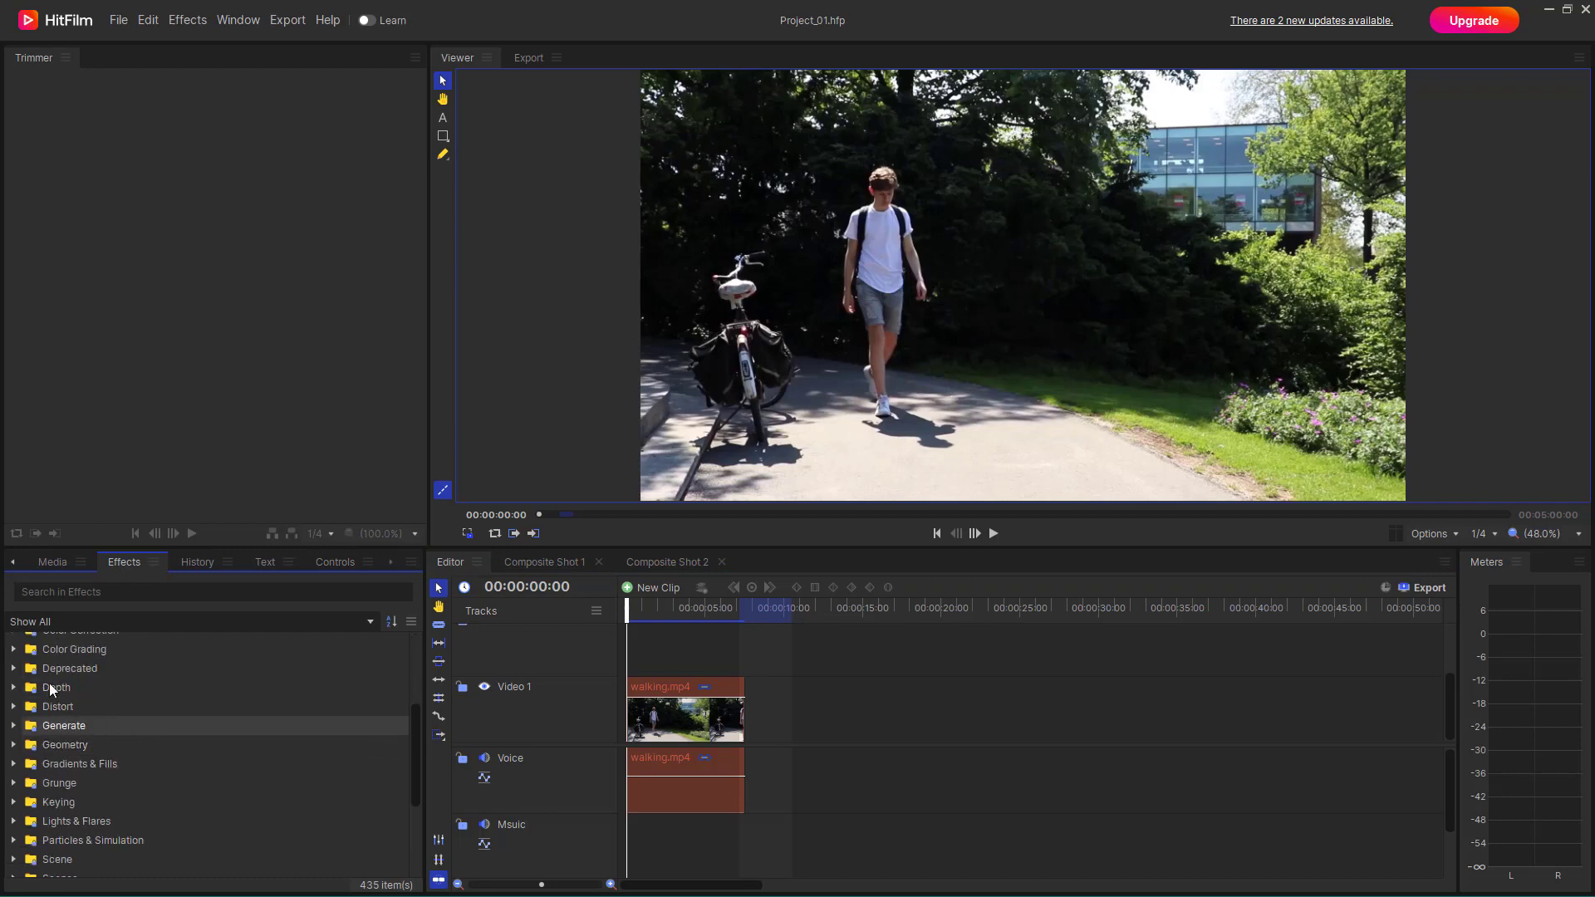
left_click(13, 669)
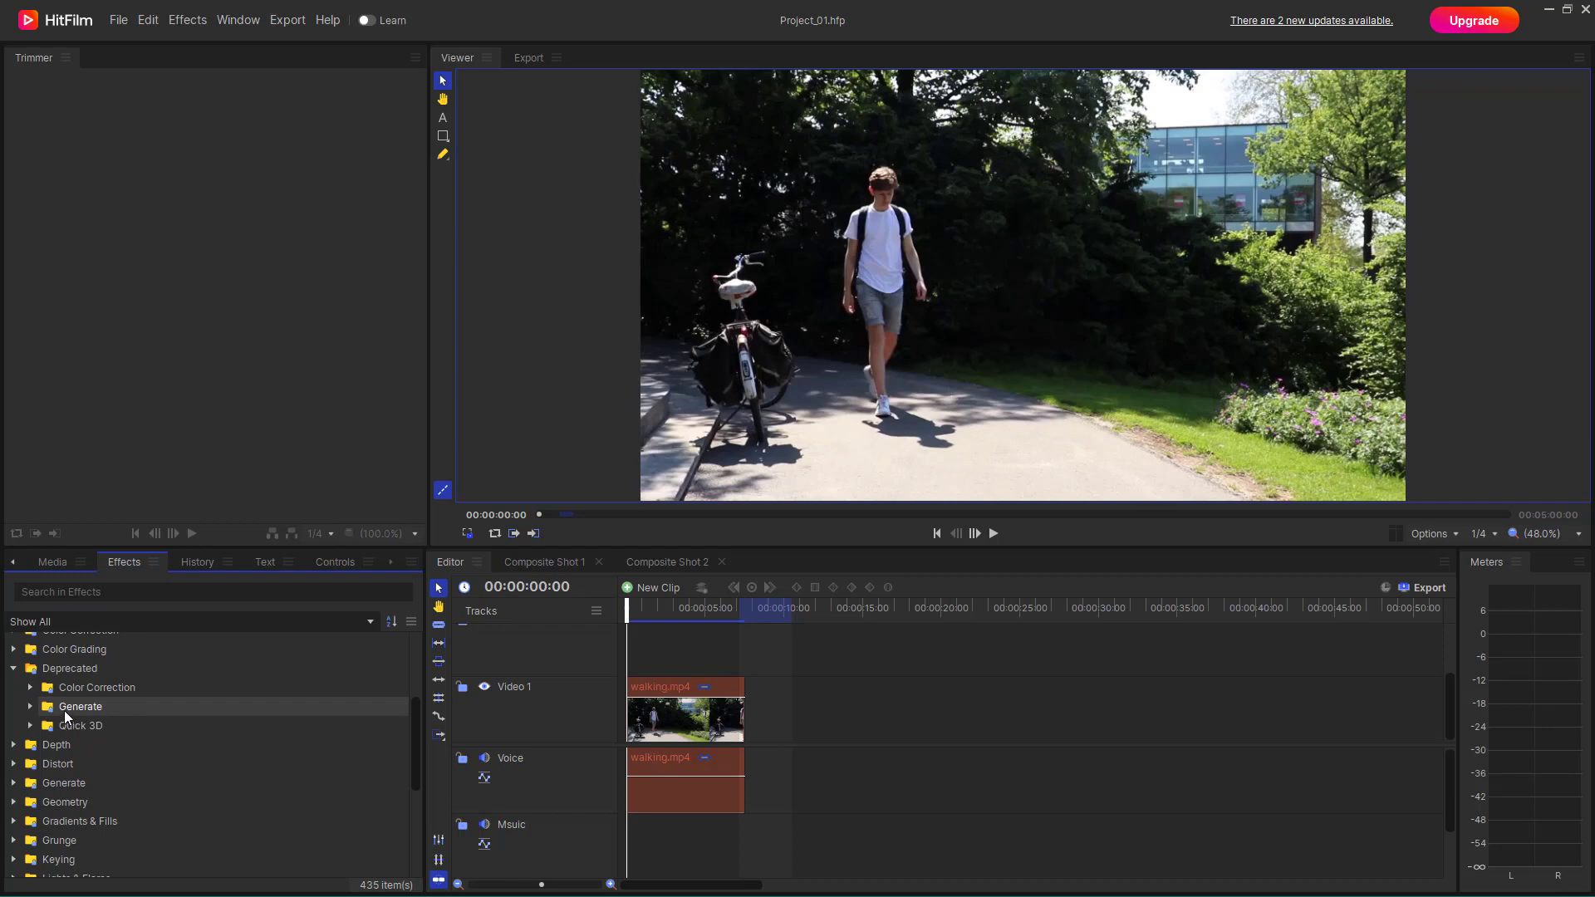
left_click(31, 710)
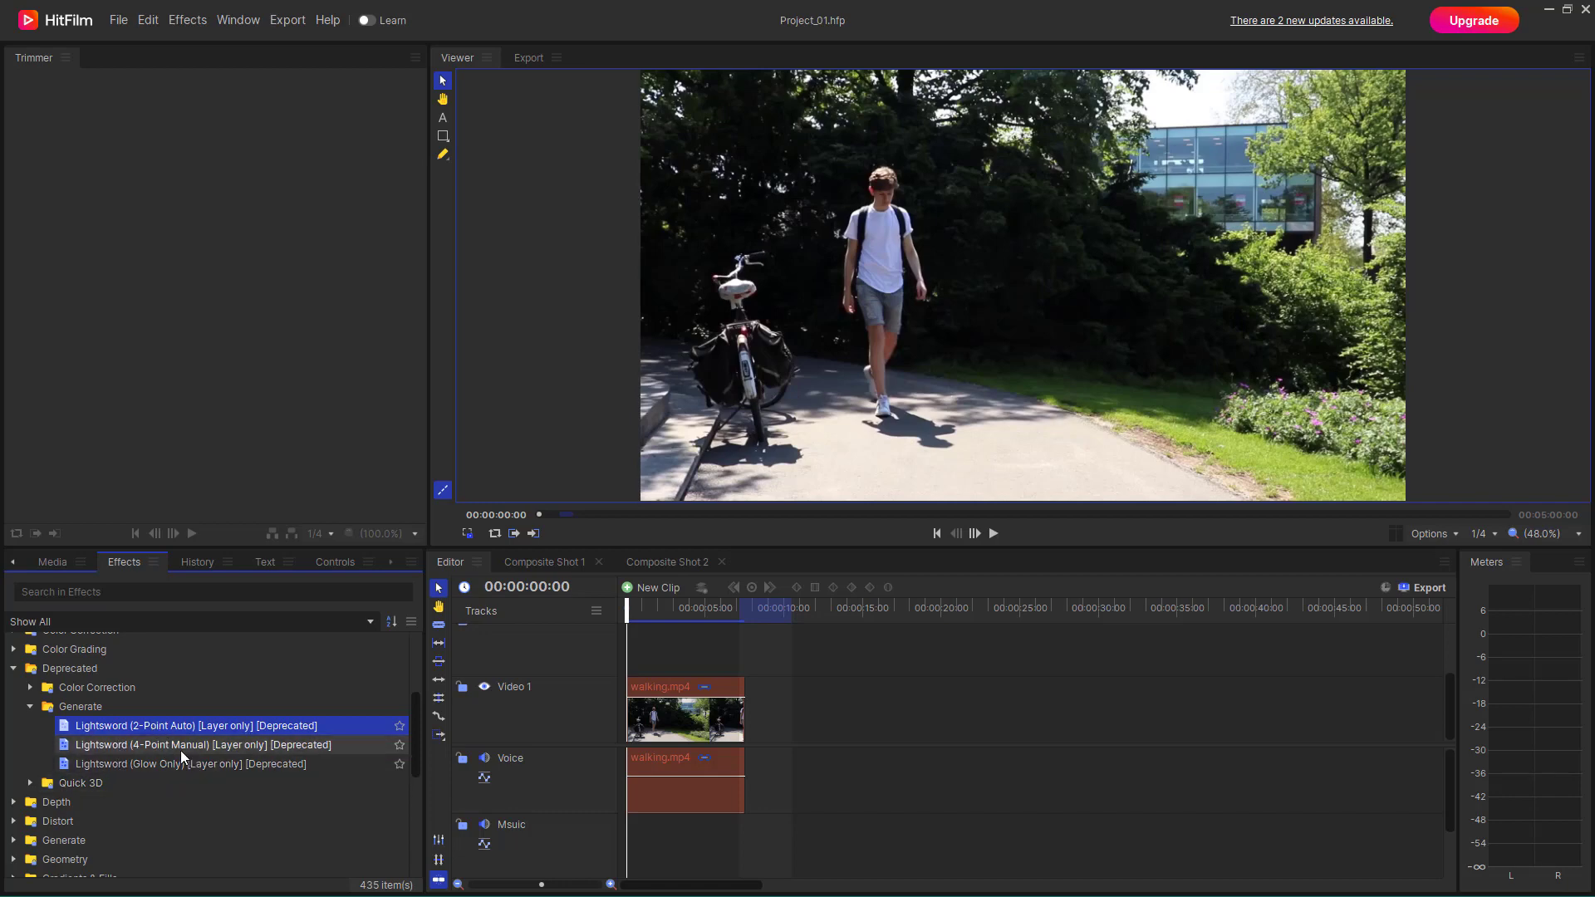
left_click(178, 746)
left_click(150, 768)
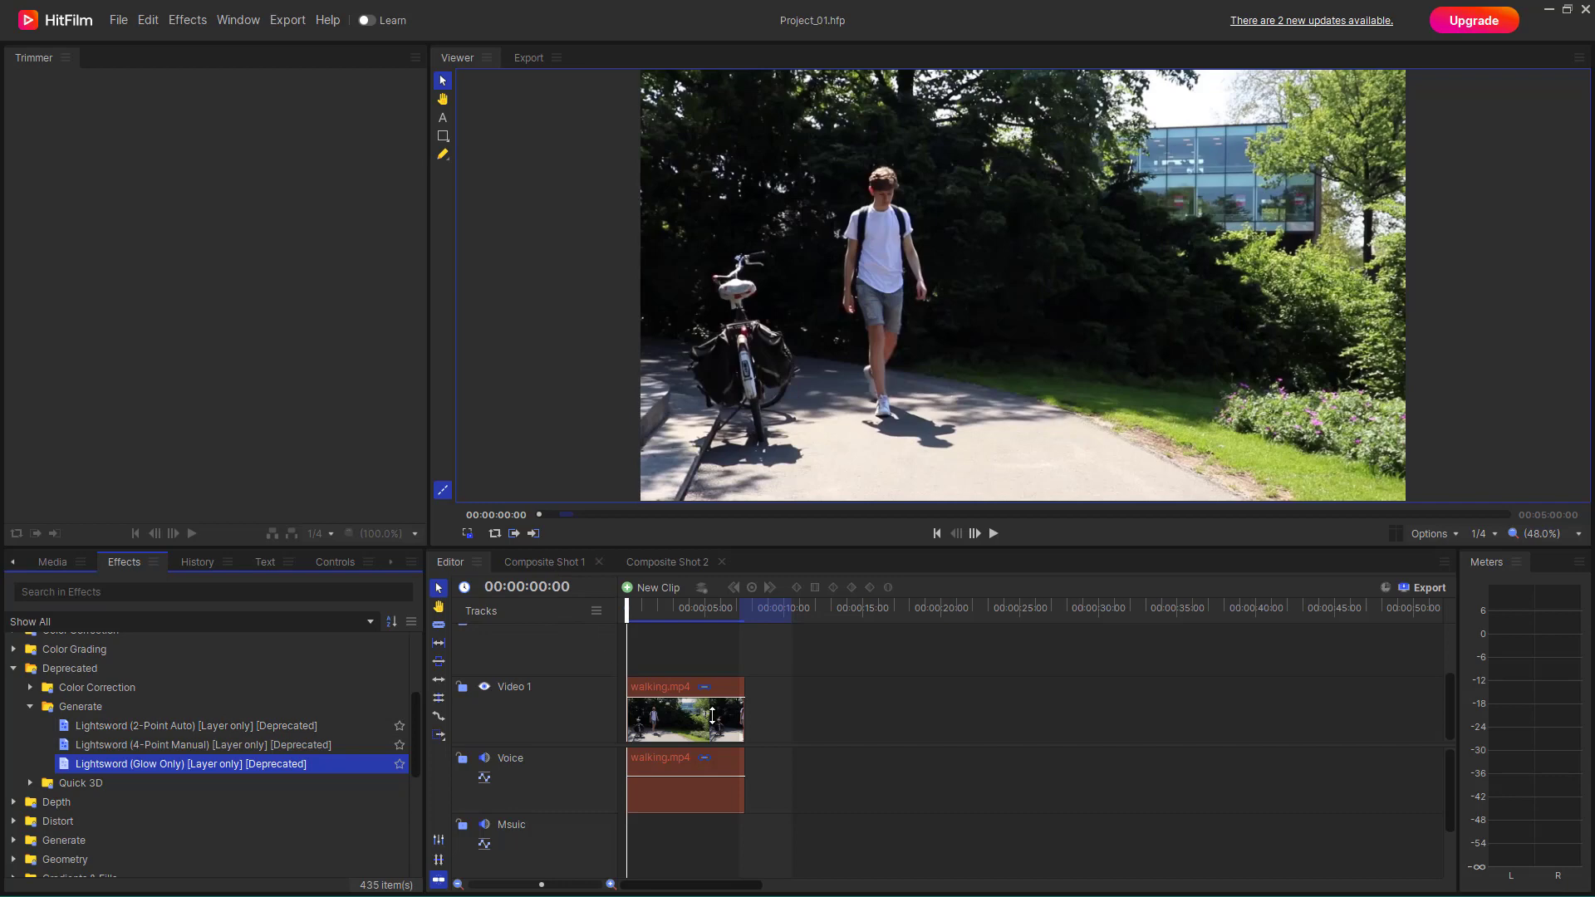
- Make a composite shot from the walking.mp4 clip, using the selected clip's properties and leaving masks, effects and transforms here
right_click(666, 708)
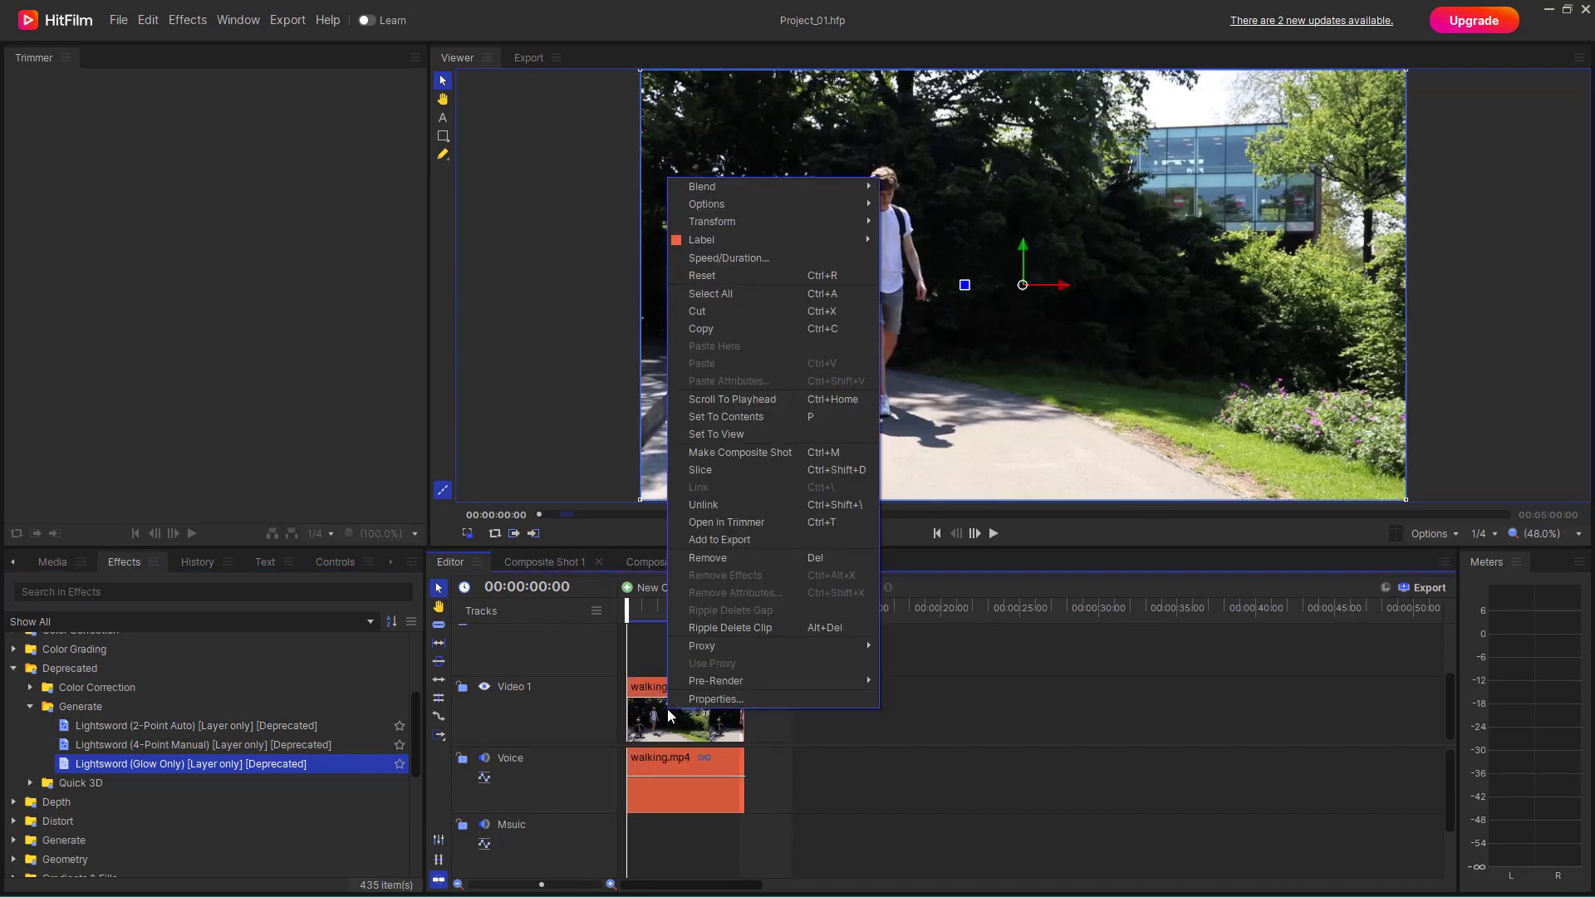
left_click(766, 453)
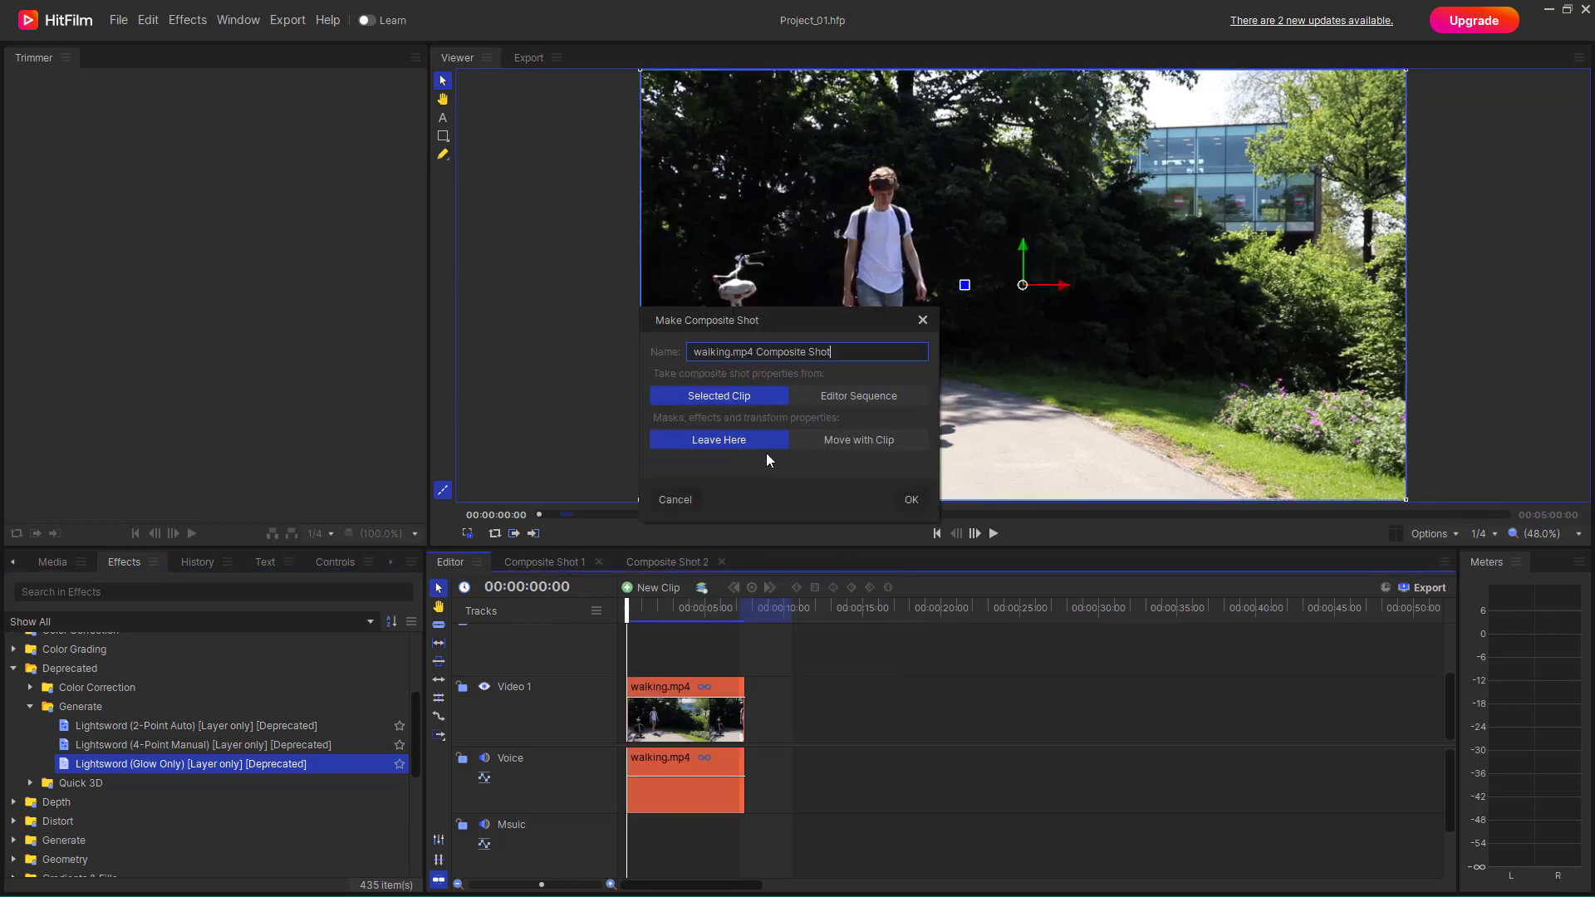
left_click(909, 500)
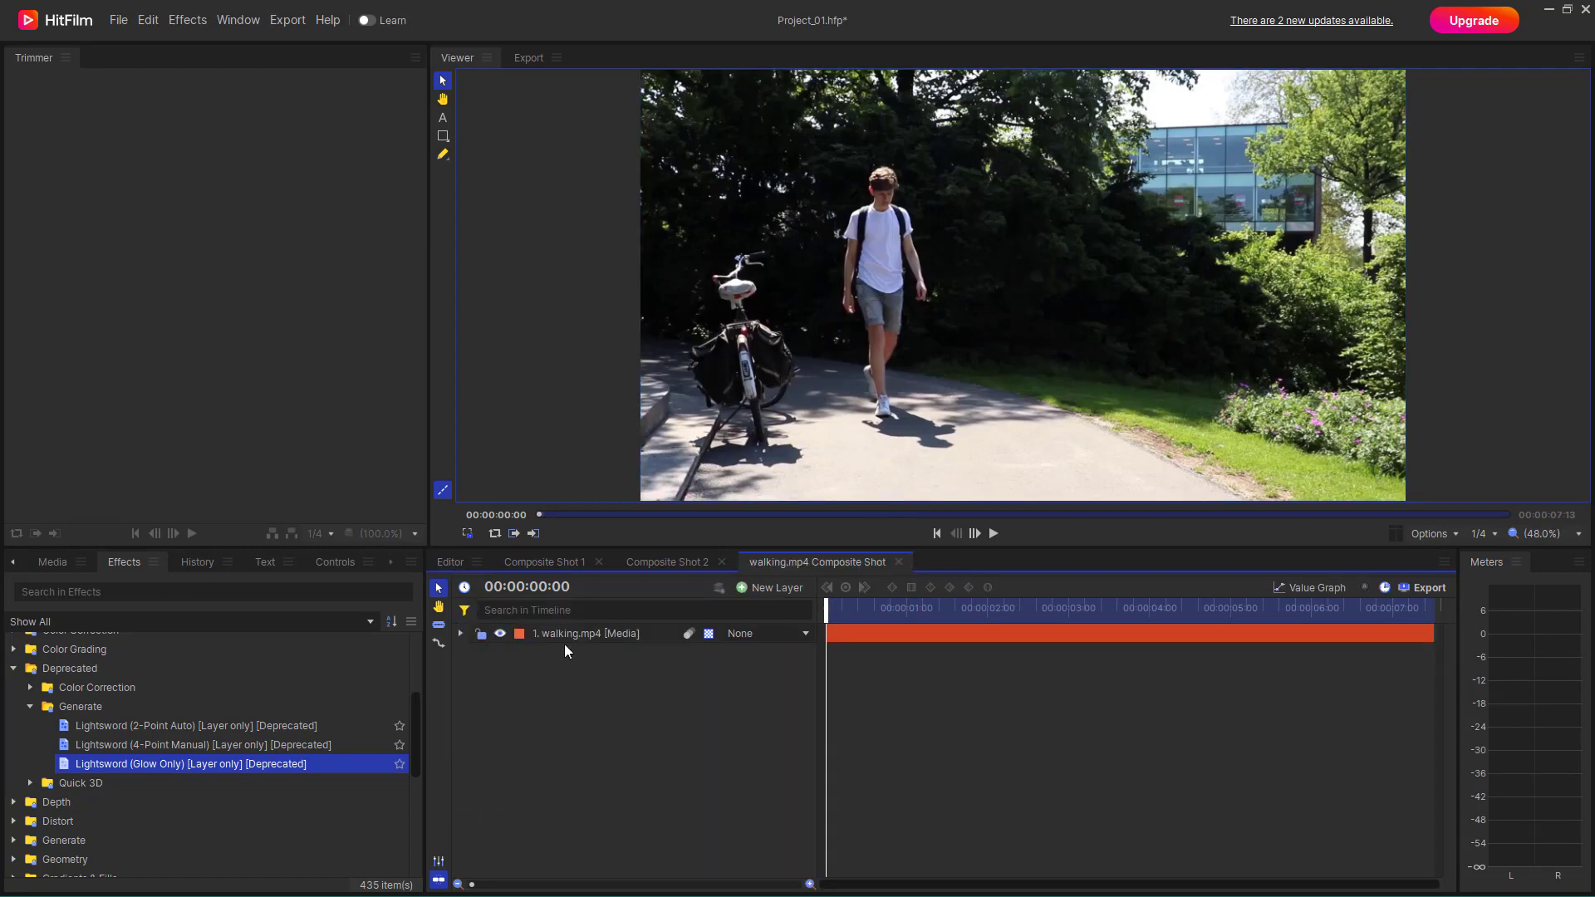
- Apply the deprecated Lightsword (2-Point Auto) effect to the walking.mp4 layer in the composite shot
left_click(570, 636)
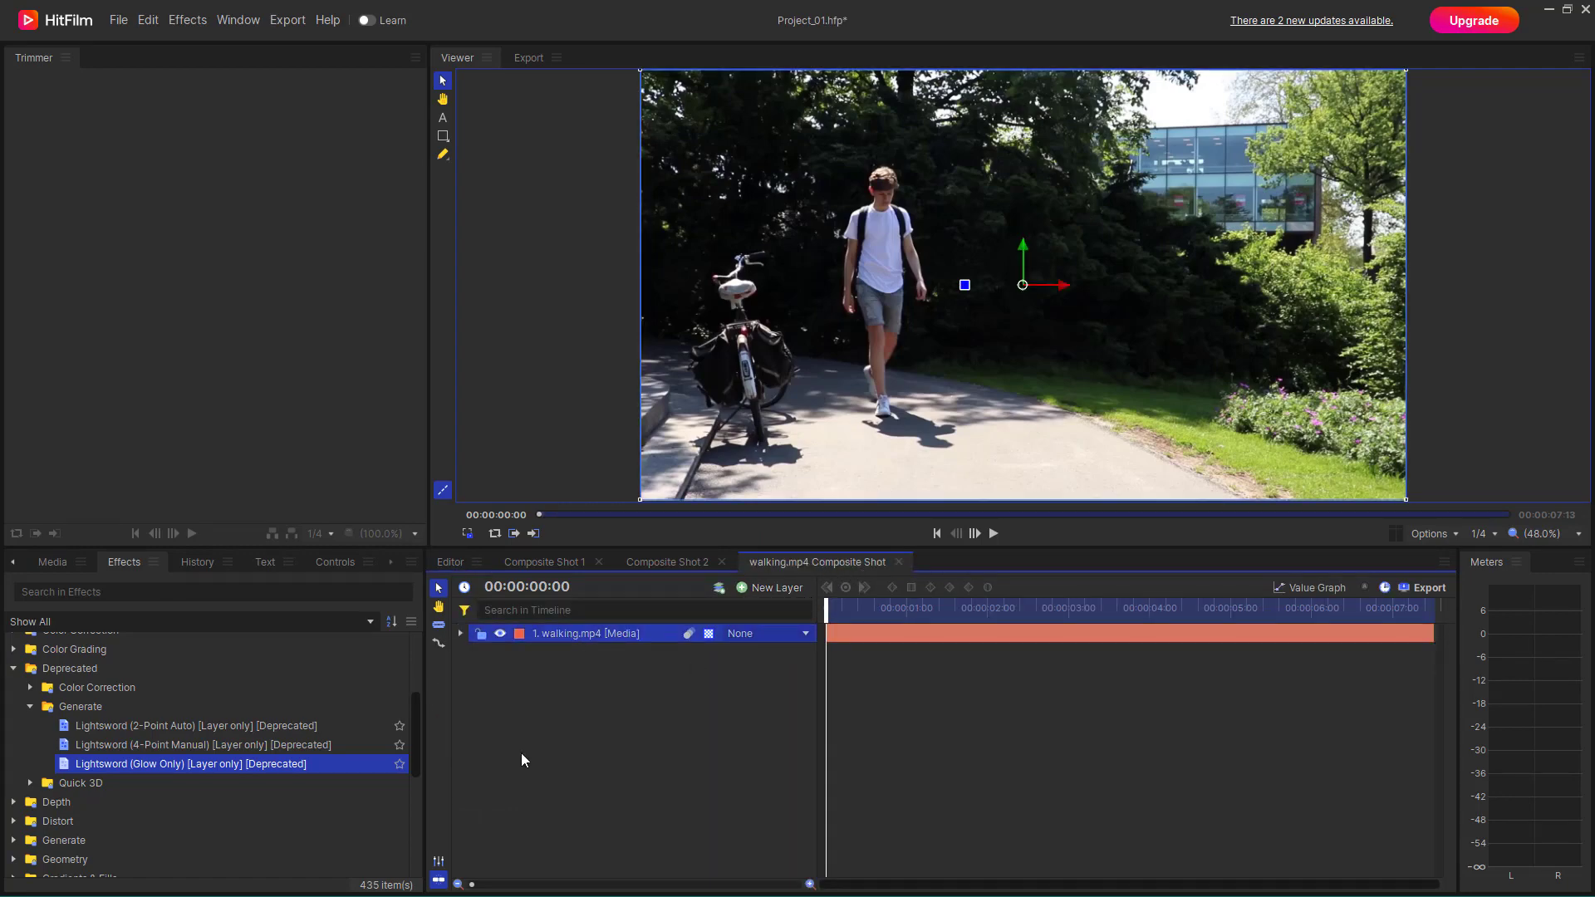
left_click(228, 730)
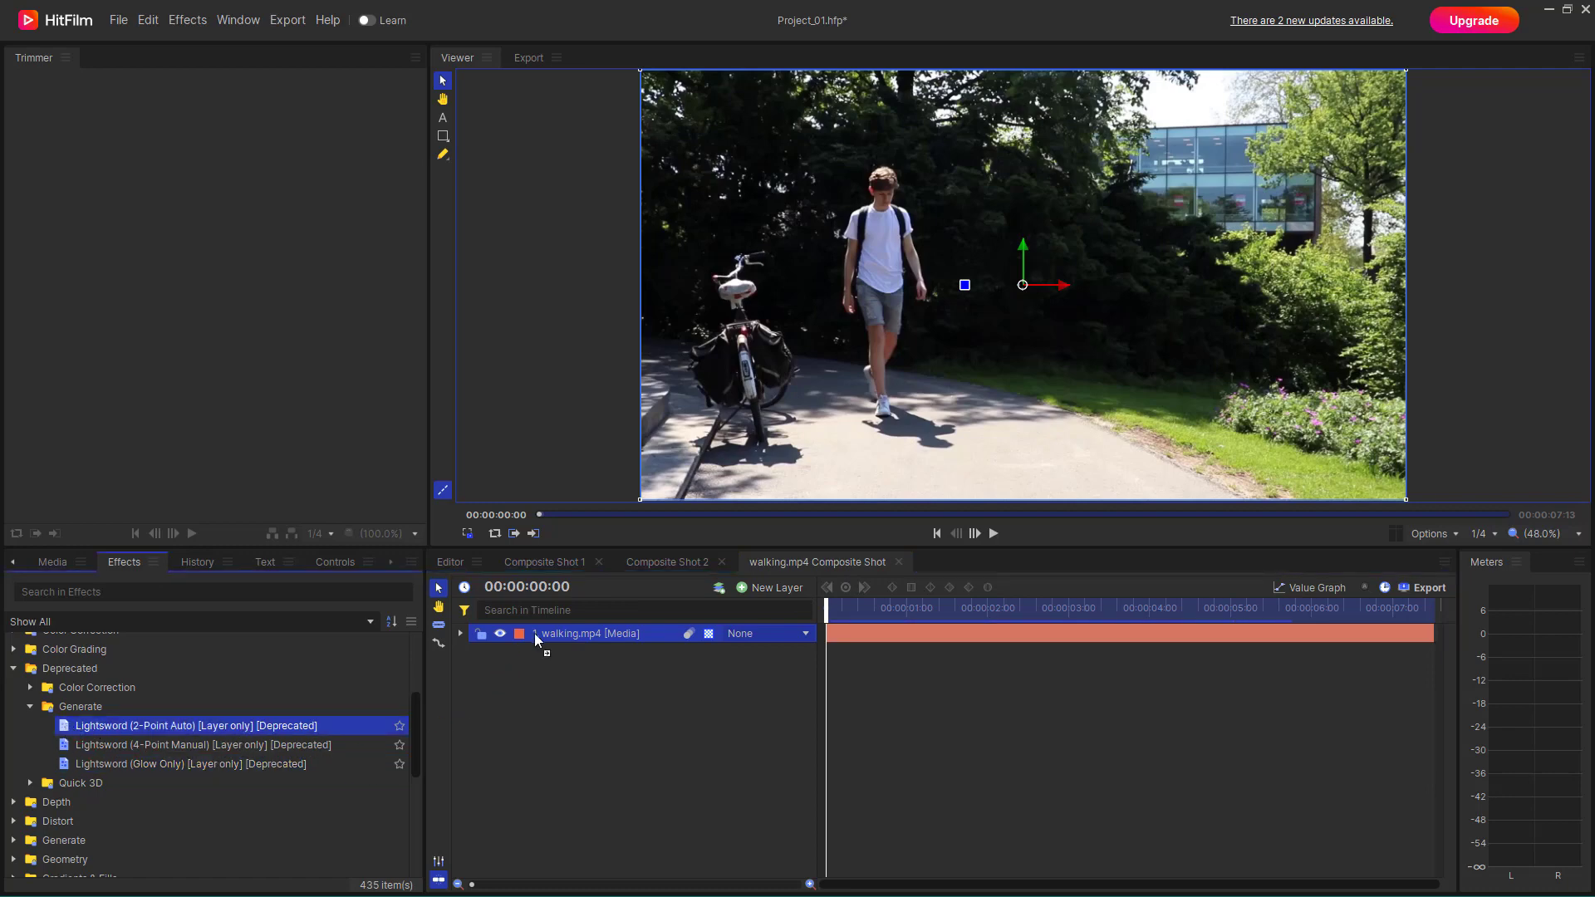
left_click_drag(535, 633, 541, 631)
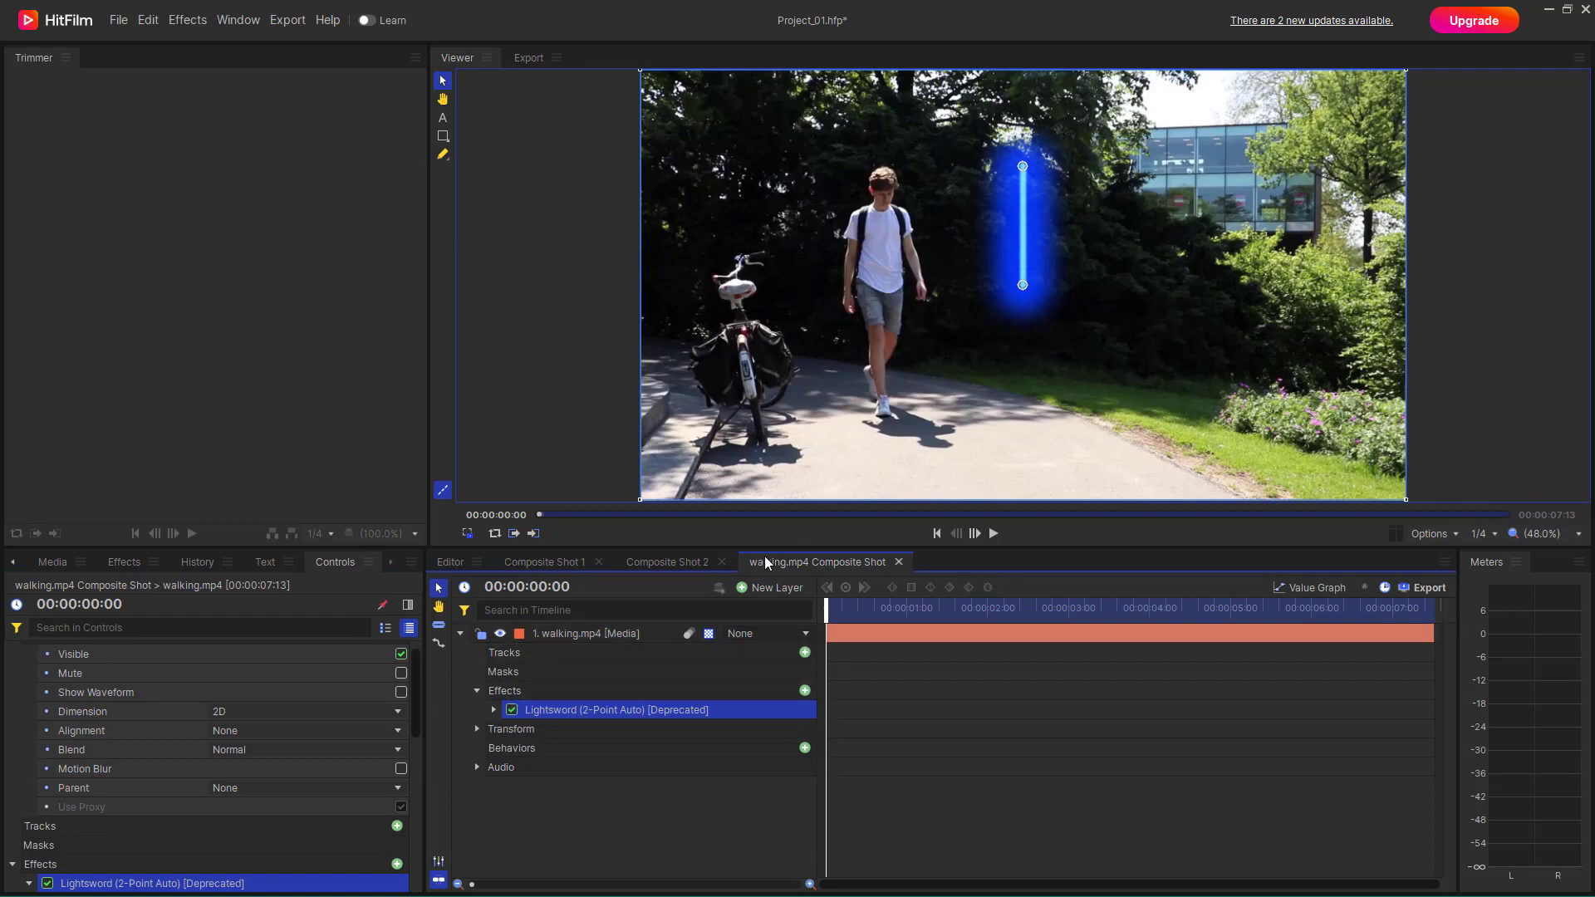
- Reposition the lightsword's hilt and tip points so the blade slants diagonally between the walking man and the flower bed
left_click_drag(1020, 286, 1187, 338)
mouse_move(1021, 166)
left_mouse_down()
mouse_move(1023, 149)
mouse_move(1104, 187)
mouse_move(955, 160)
mouse_move(1024, 181)
left_mouse_up()
- Try the walking.mp4 layer's Visible and Mute properties
scroll(329, 709, "up", 1)
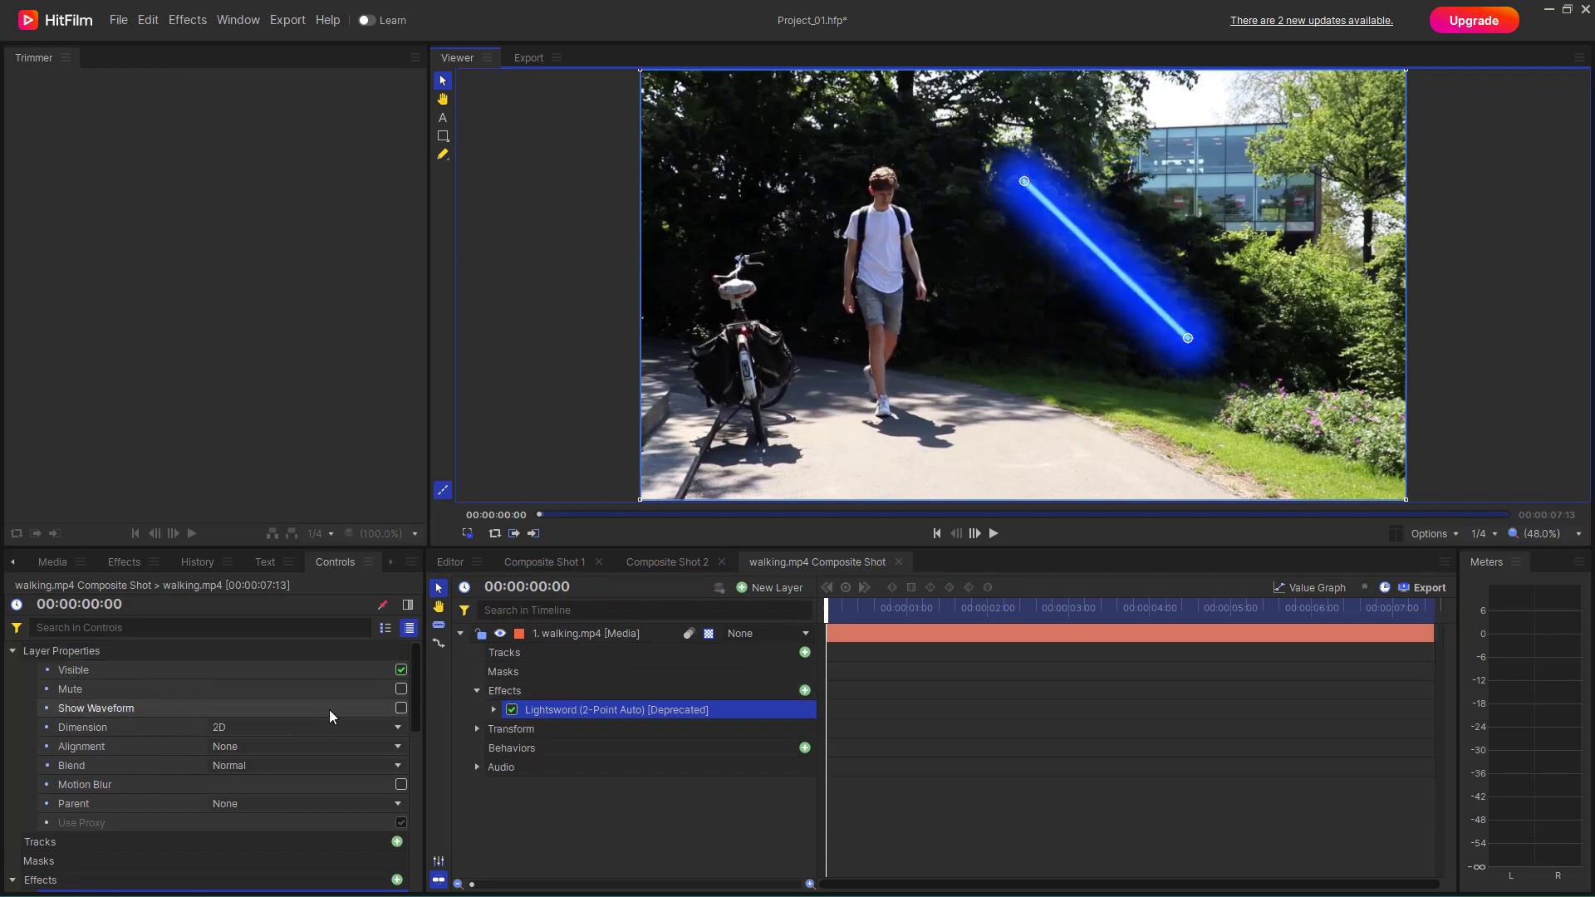
left_click(401, 670)
left_click(401, 671)
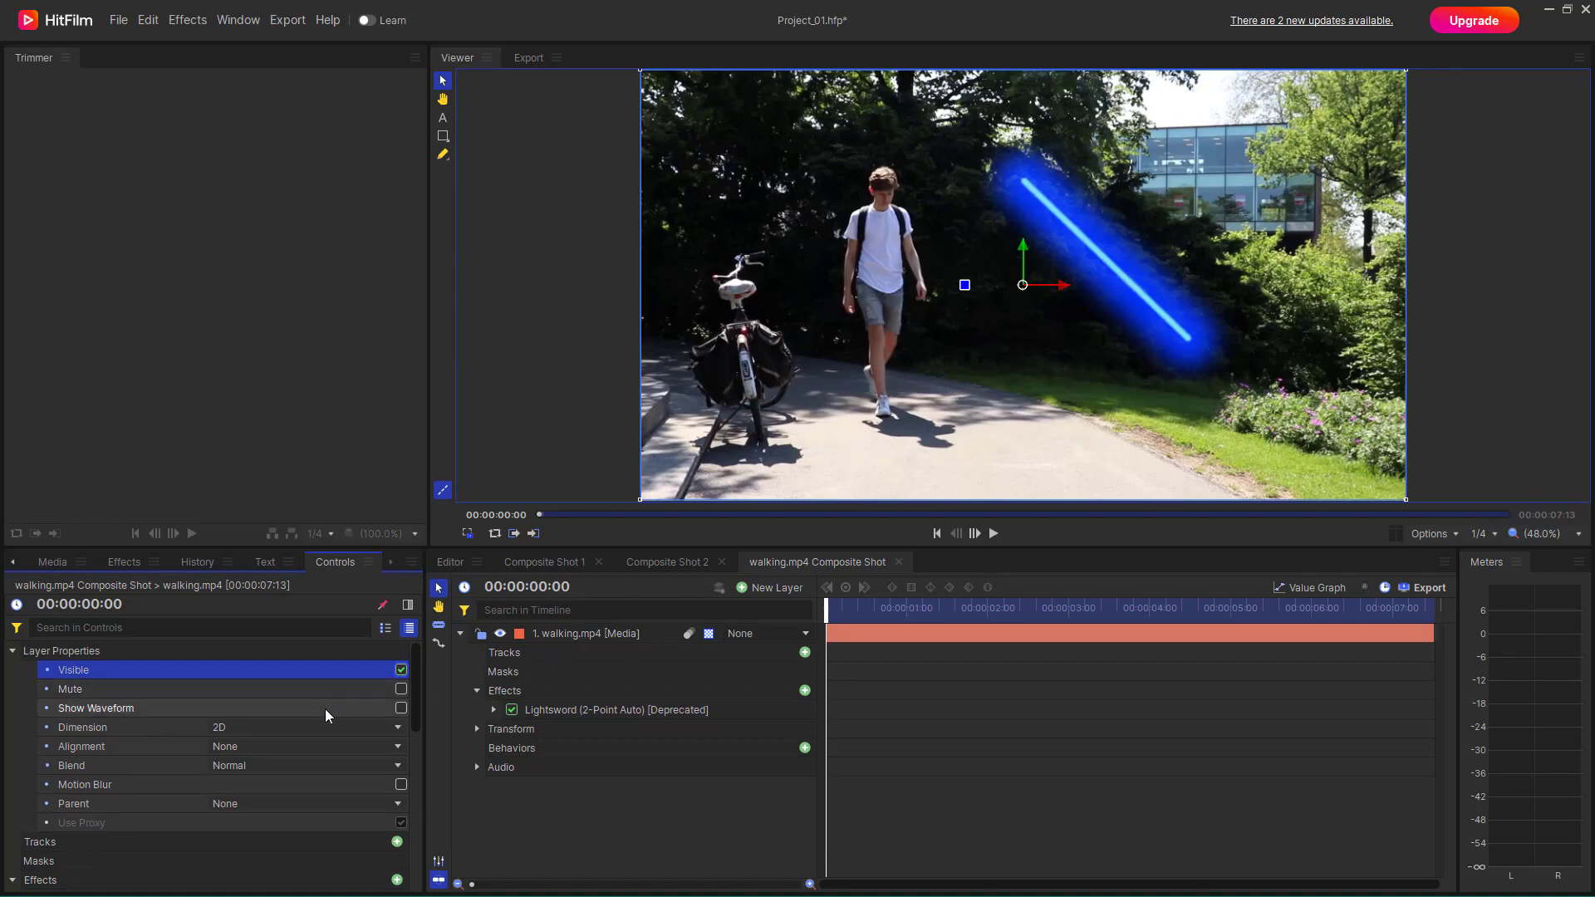
left_click(401, 689)
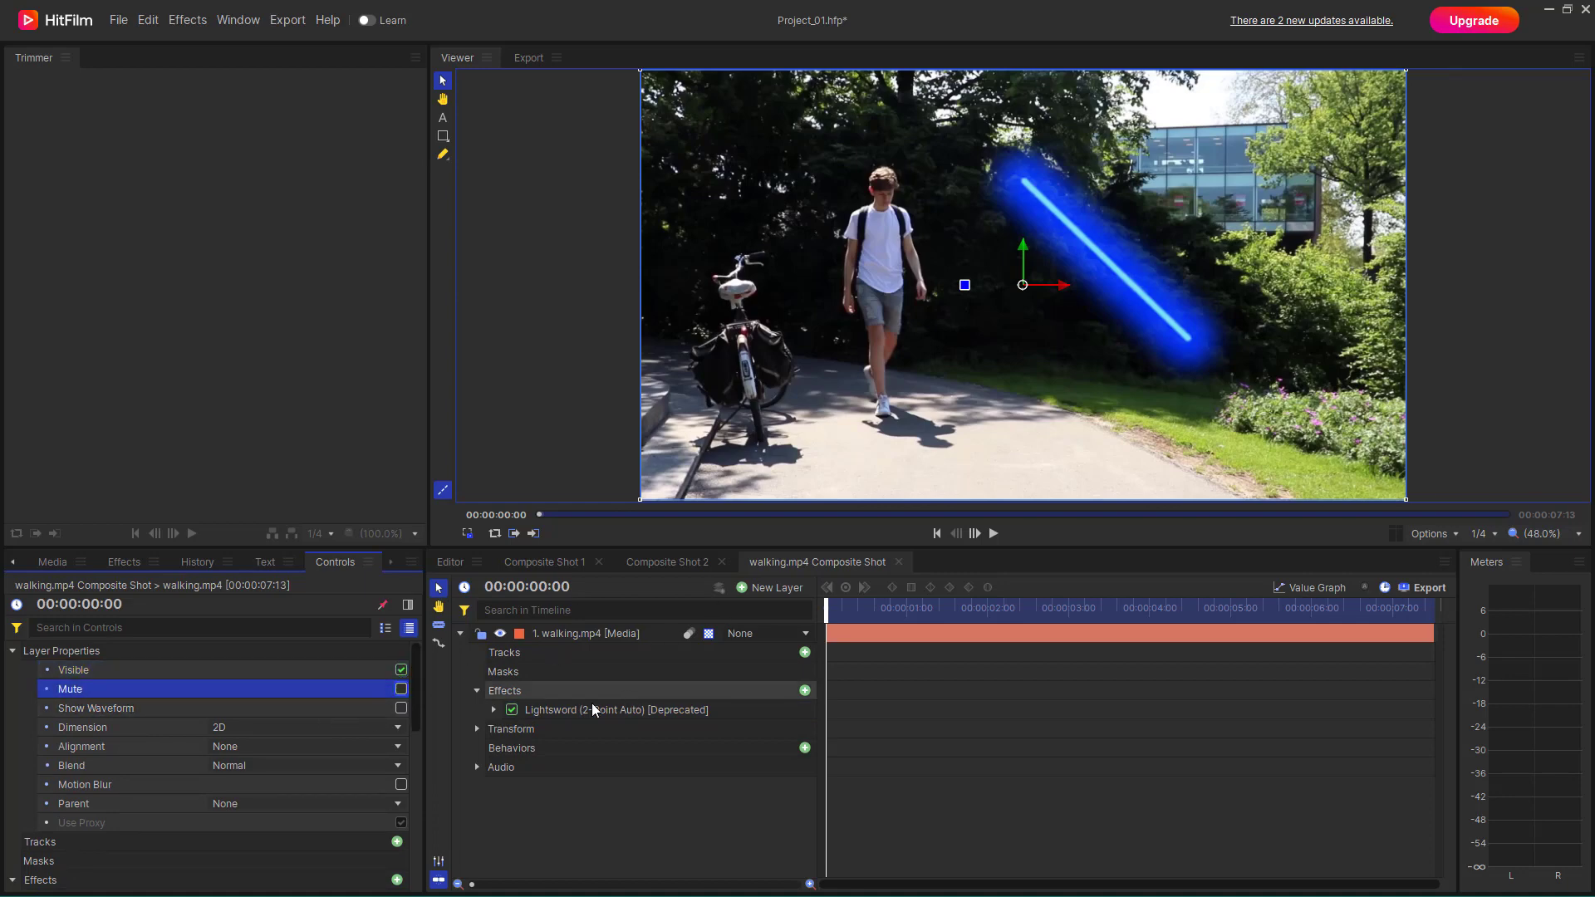
- Add a keyframe for the Lightsword effect's Extension at 100% at the start of the timeline
left_click(494, 710)
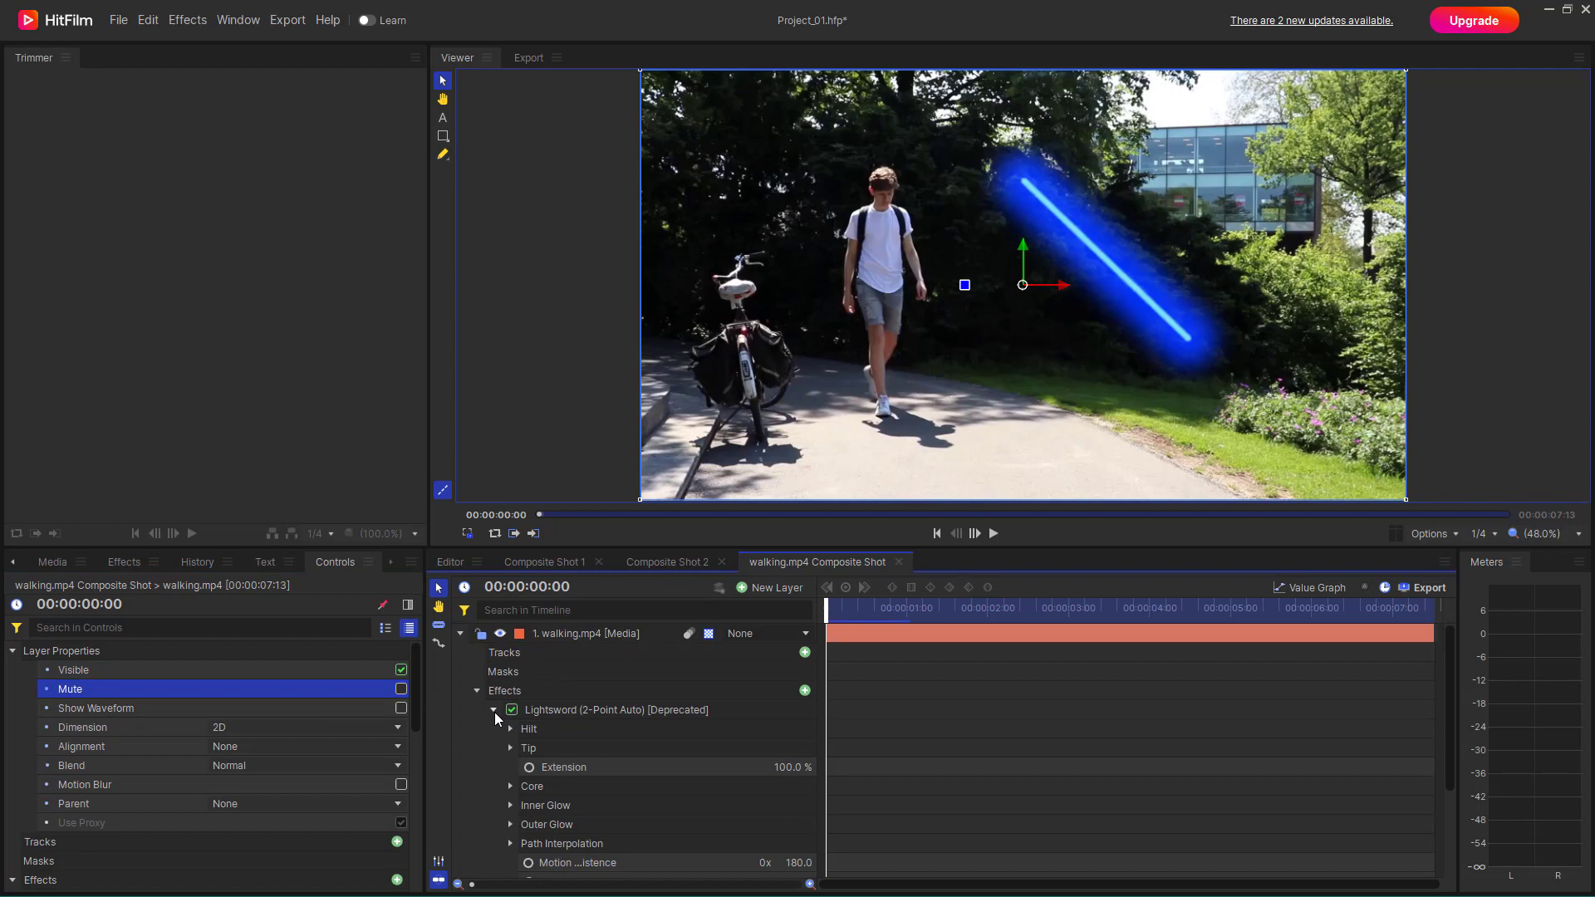
left_click(531, 766)
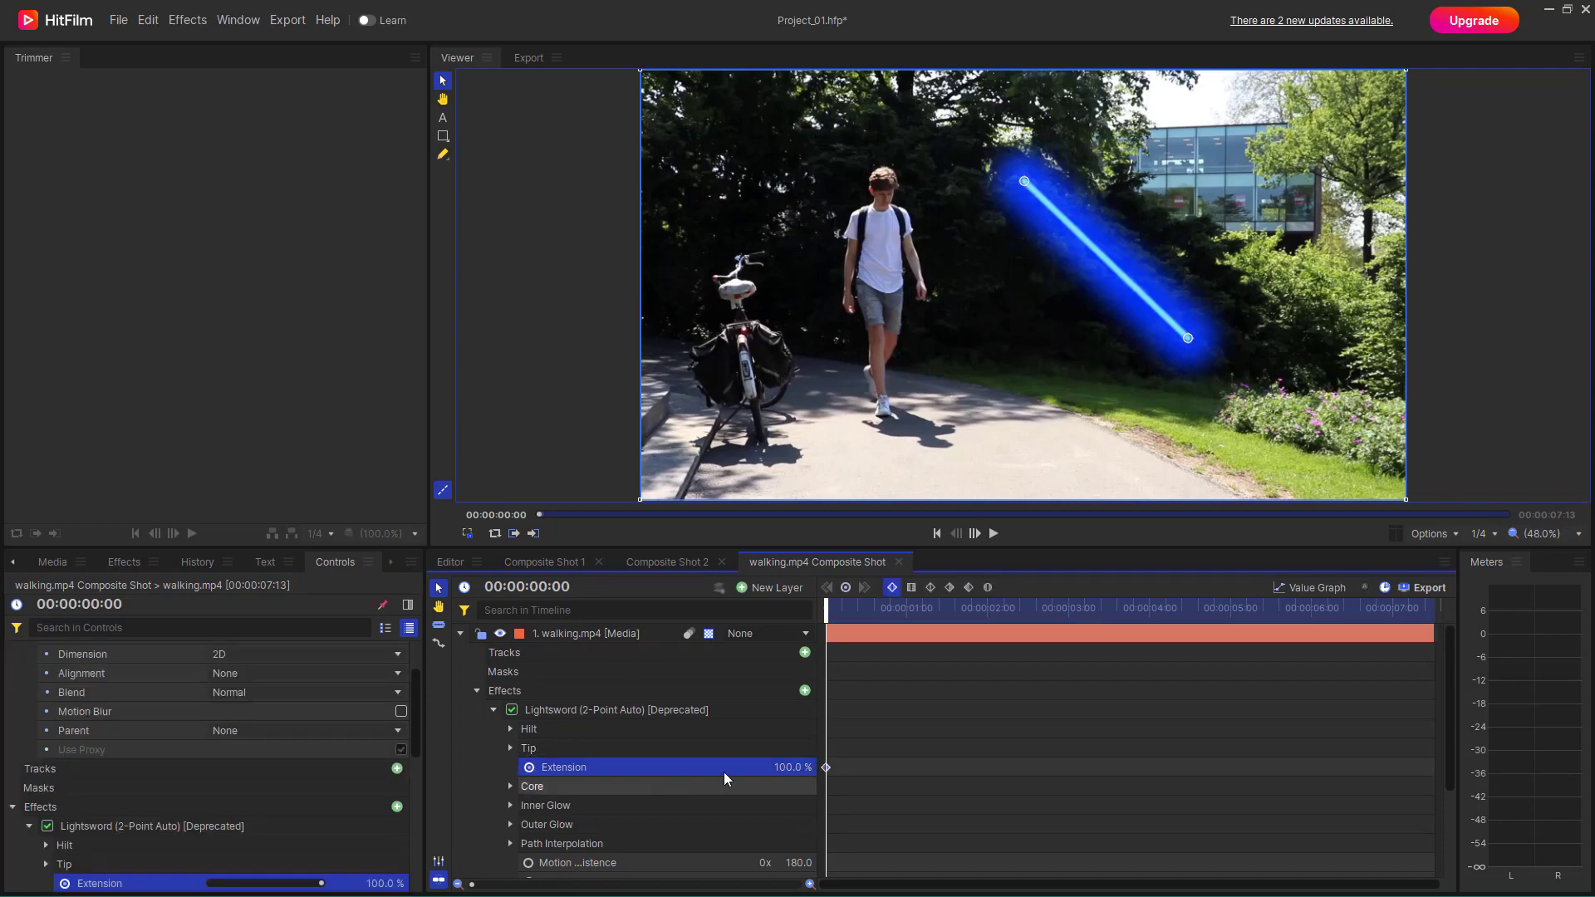
mouse_move(745, 768)
left_mouse_down()
mouse_move(712, 768)
mouse_move(745, 768)
left_mouse_up()
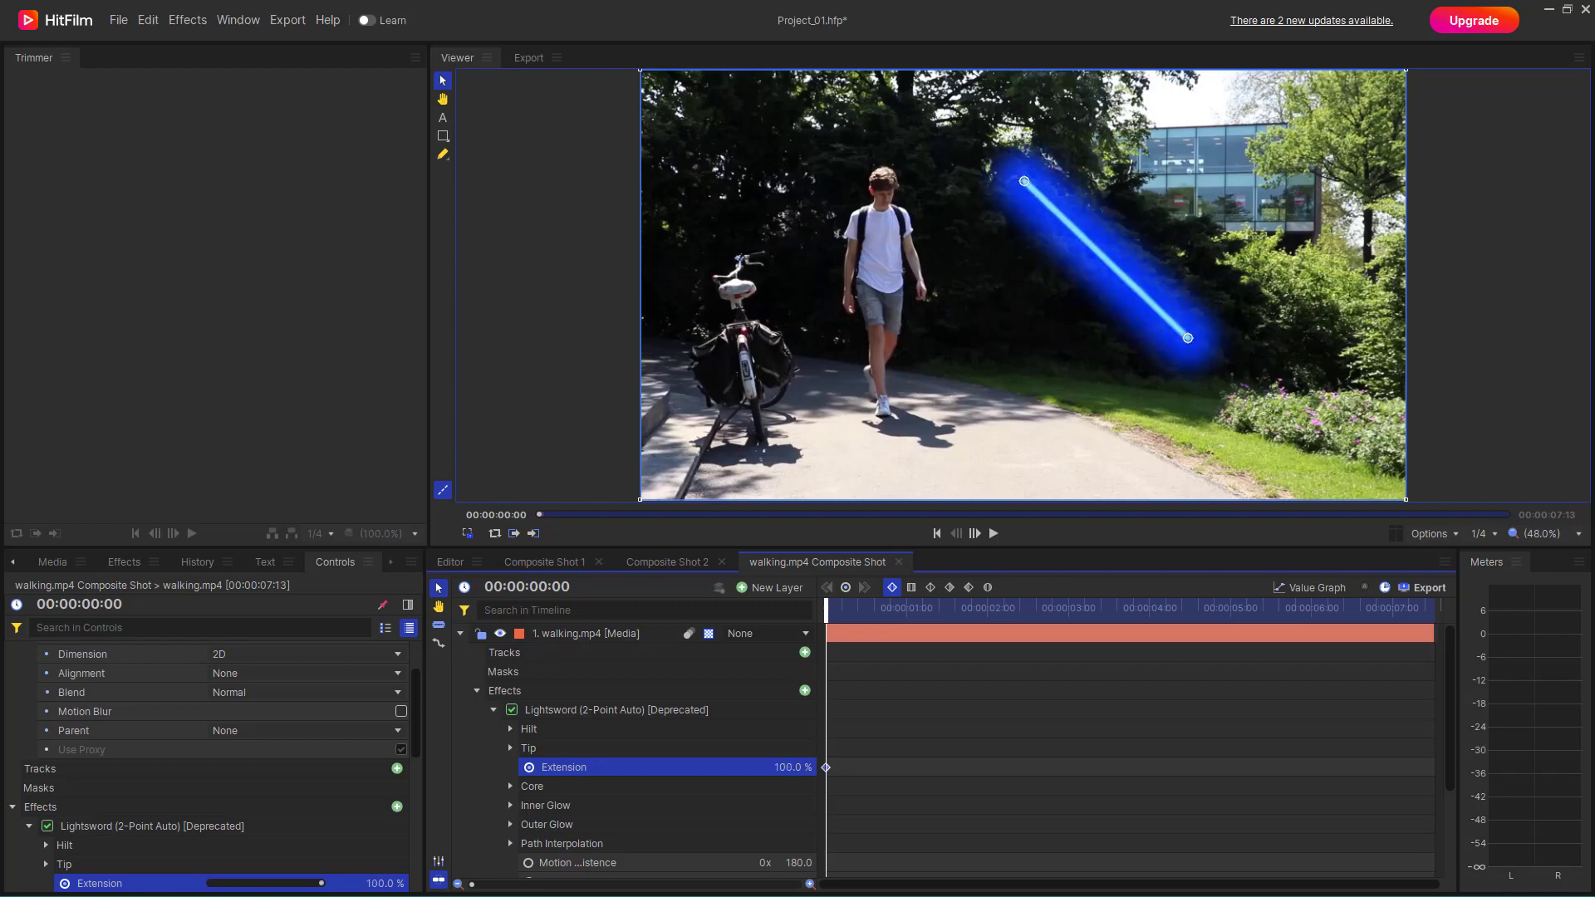
- Set the Lightsword hilt's position to -370.3, -132.3 and its width to 0 px
left_click(511, 729)
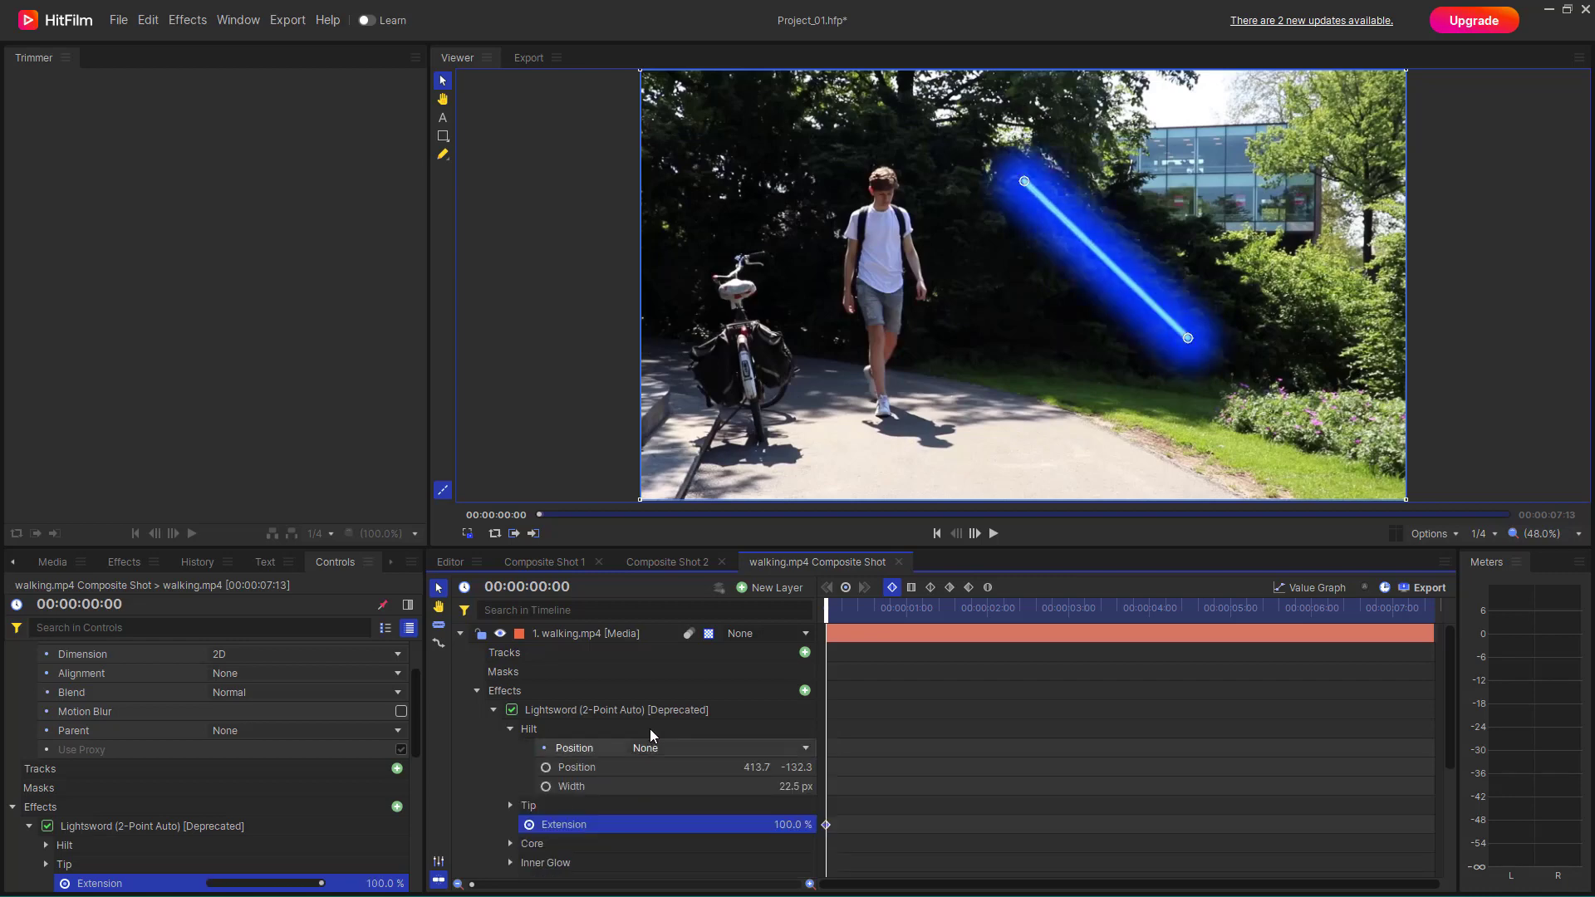
scroll(691, 734, "down", 1)
left_click(696, 696)
left_click(678, 716)
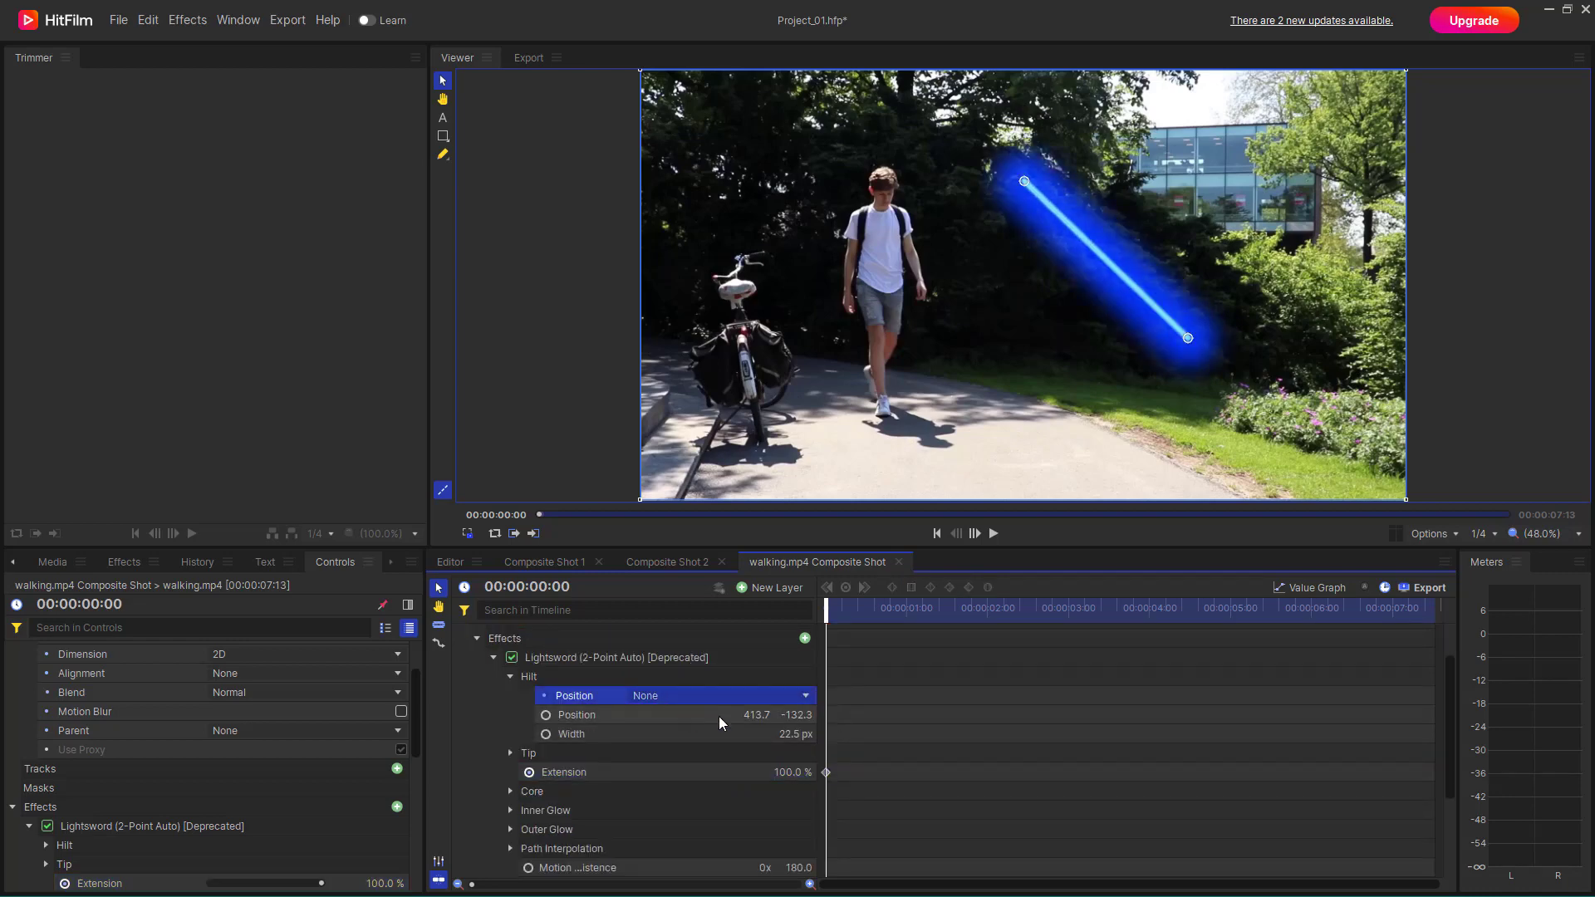
mouse_move(756, 714)
left_mouse_down()
mouse_move(788, 718)
mouse_move(734, 733)
left_mouse_up()
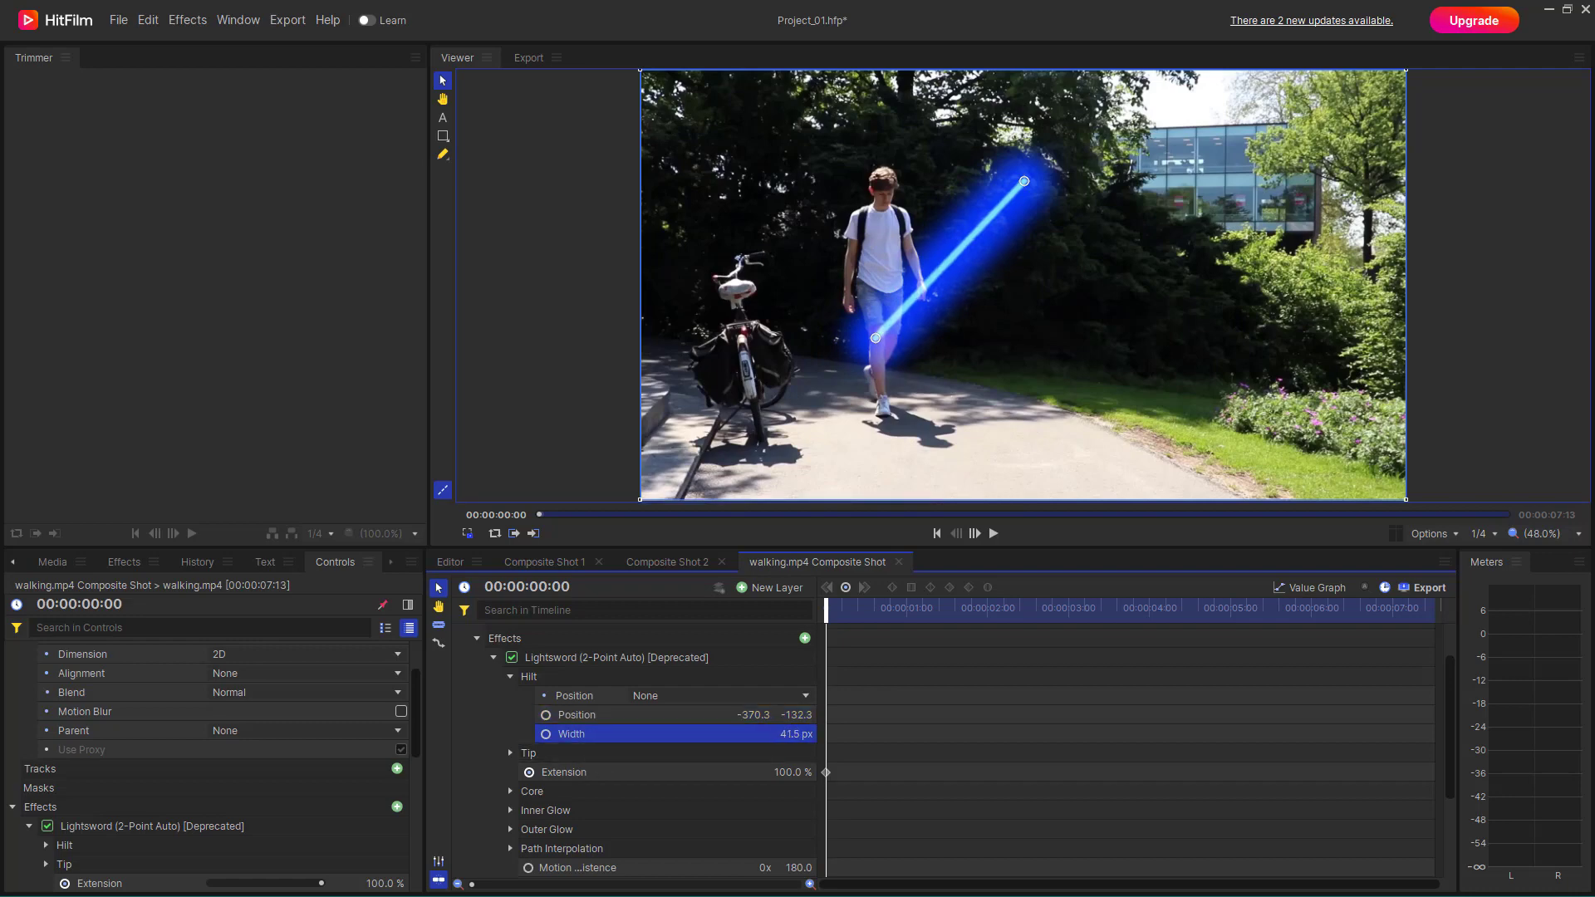
mouse_move(796, 733)
left_mouse_down()
mouse_move(838, 734)
mouse_move(788, 733)
left_mouse_up()
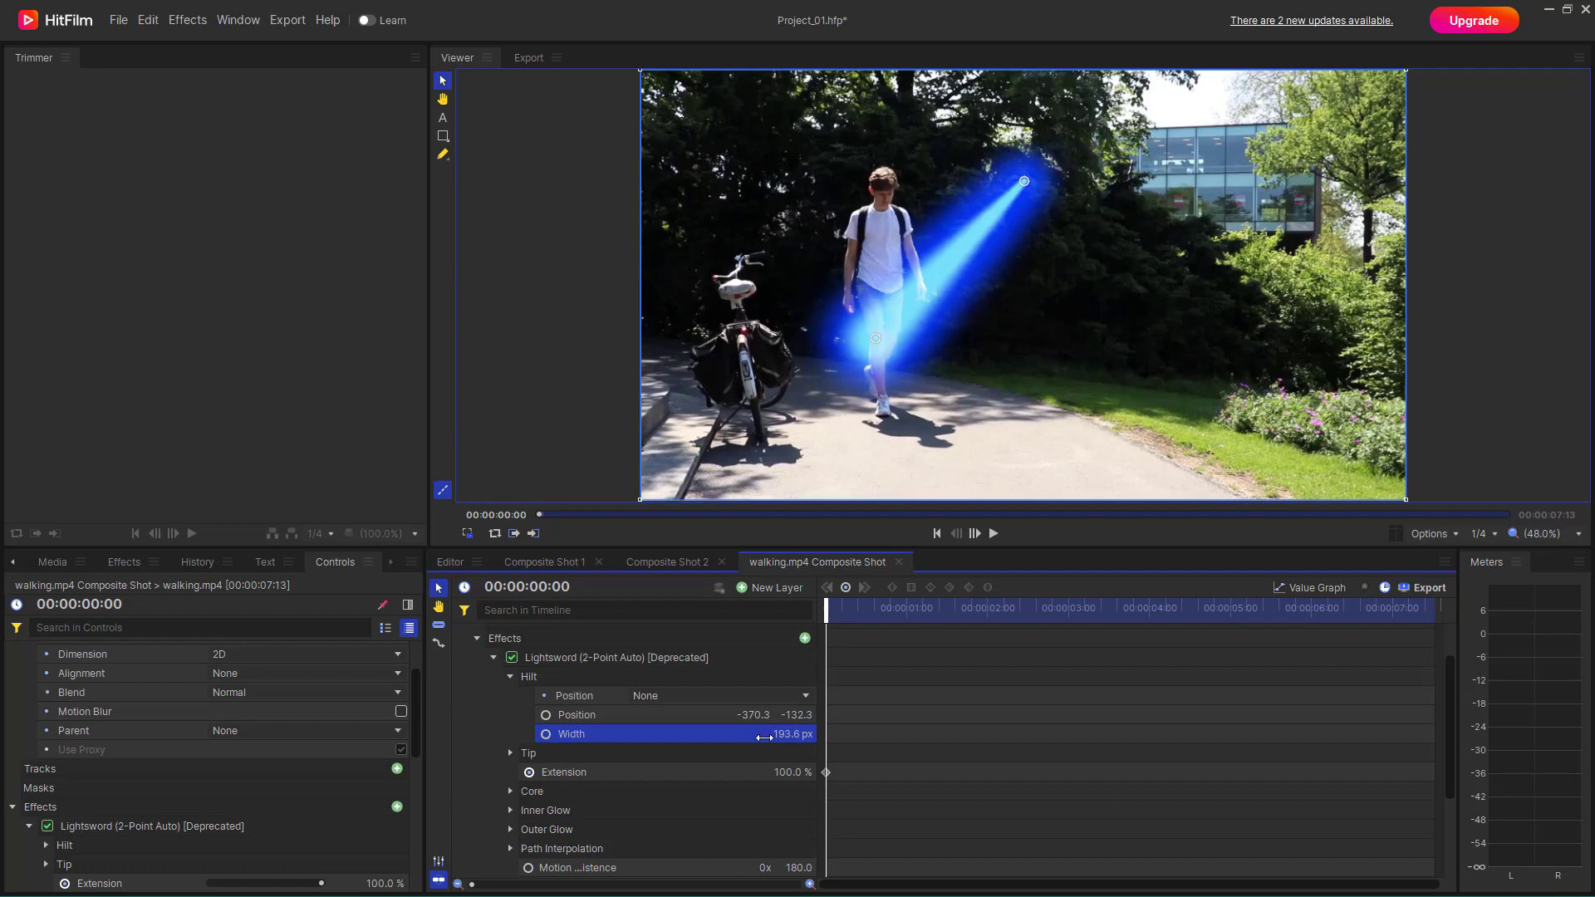
left_click_drag(788, 734, 731, 733)
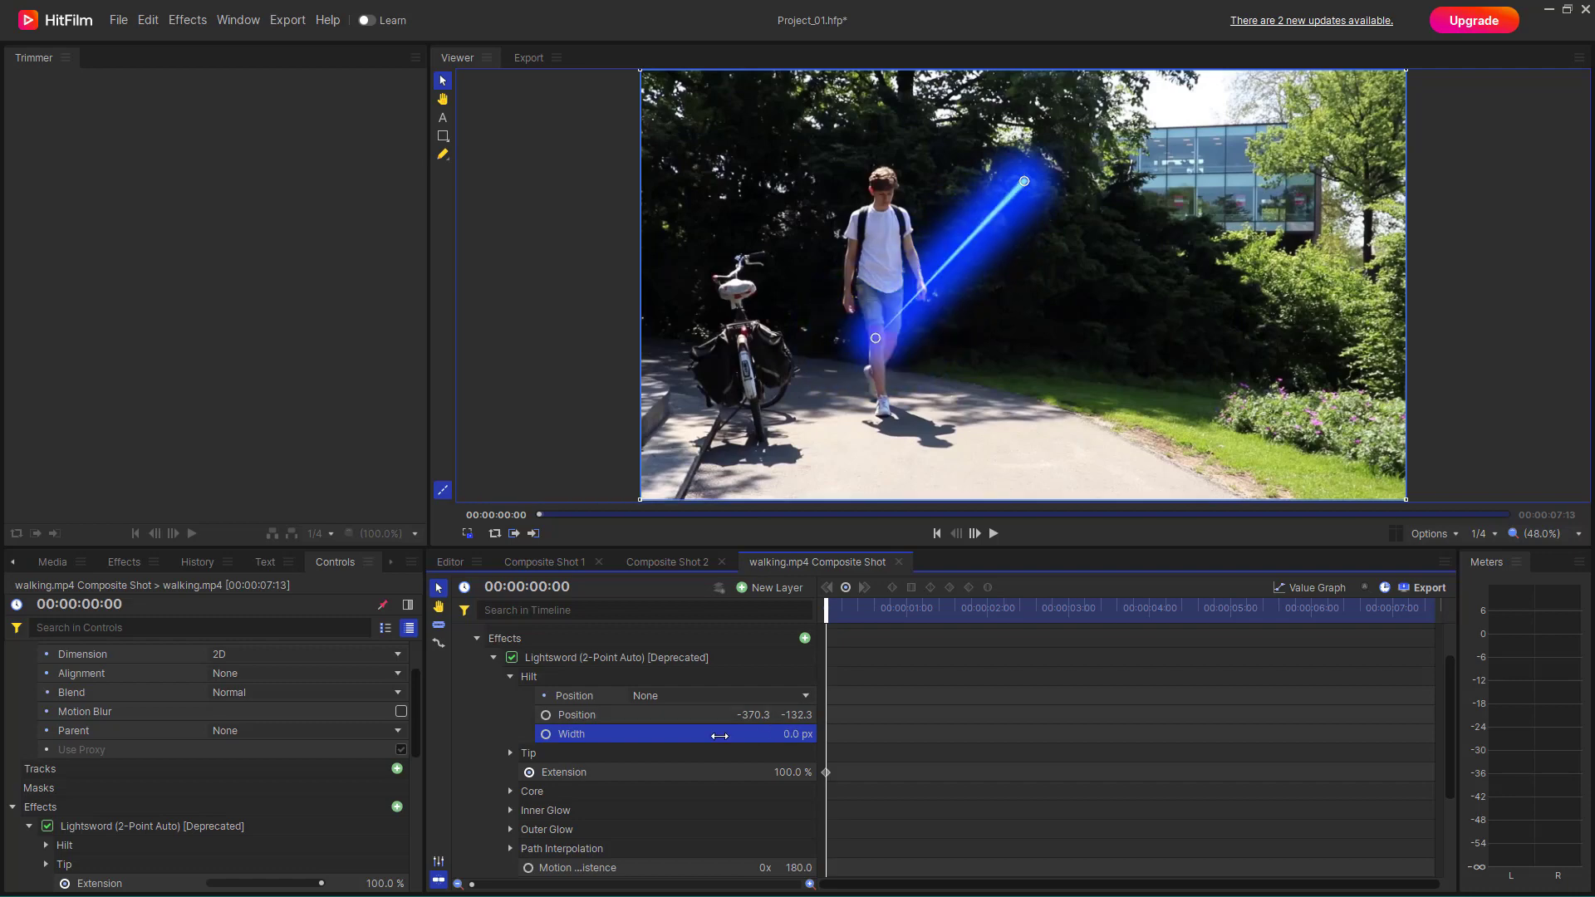
- Set the Lightsword core's width to 1540% and its color to RGB 114, 82, 82
left_click(510, 790)
scroll(630, 792, "down", 2)
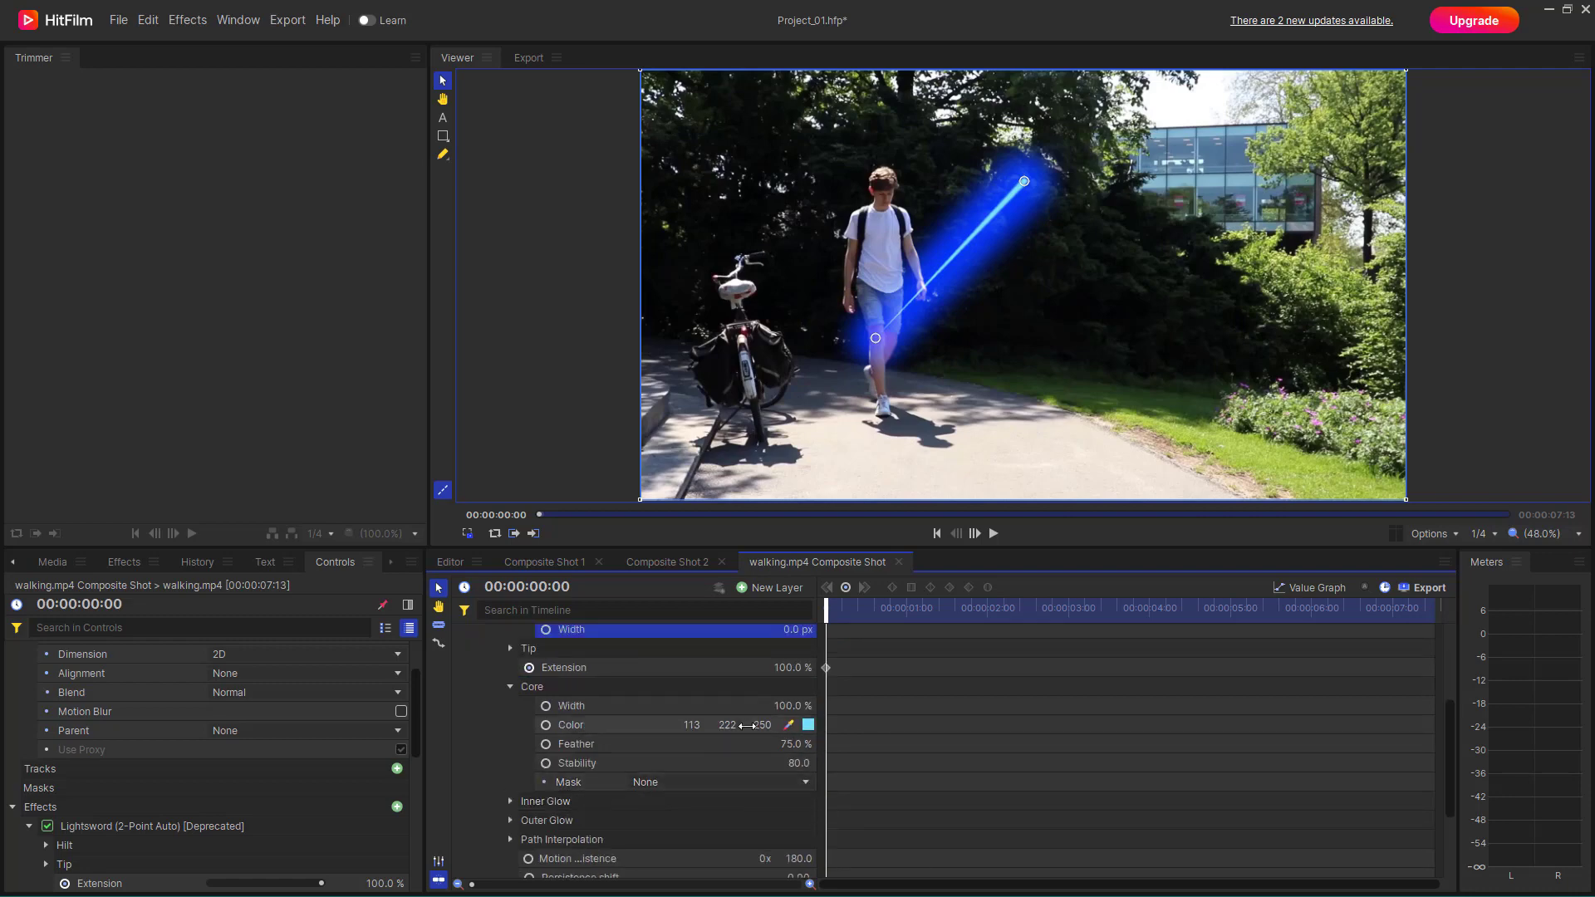
left_click_drag(793, 705, 880, 705)
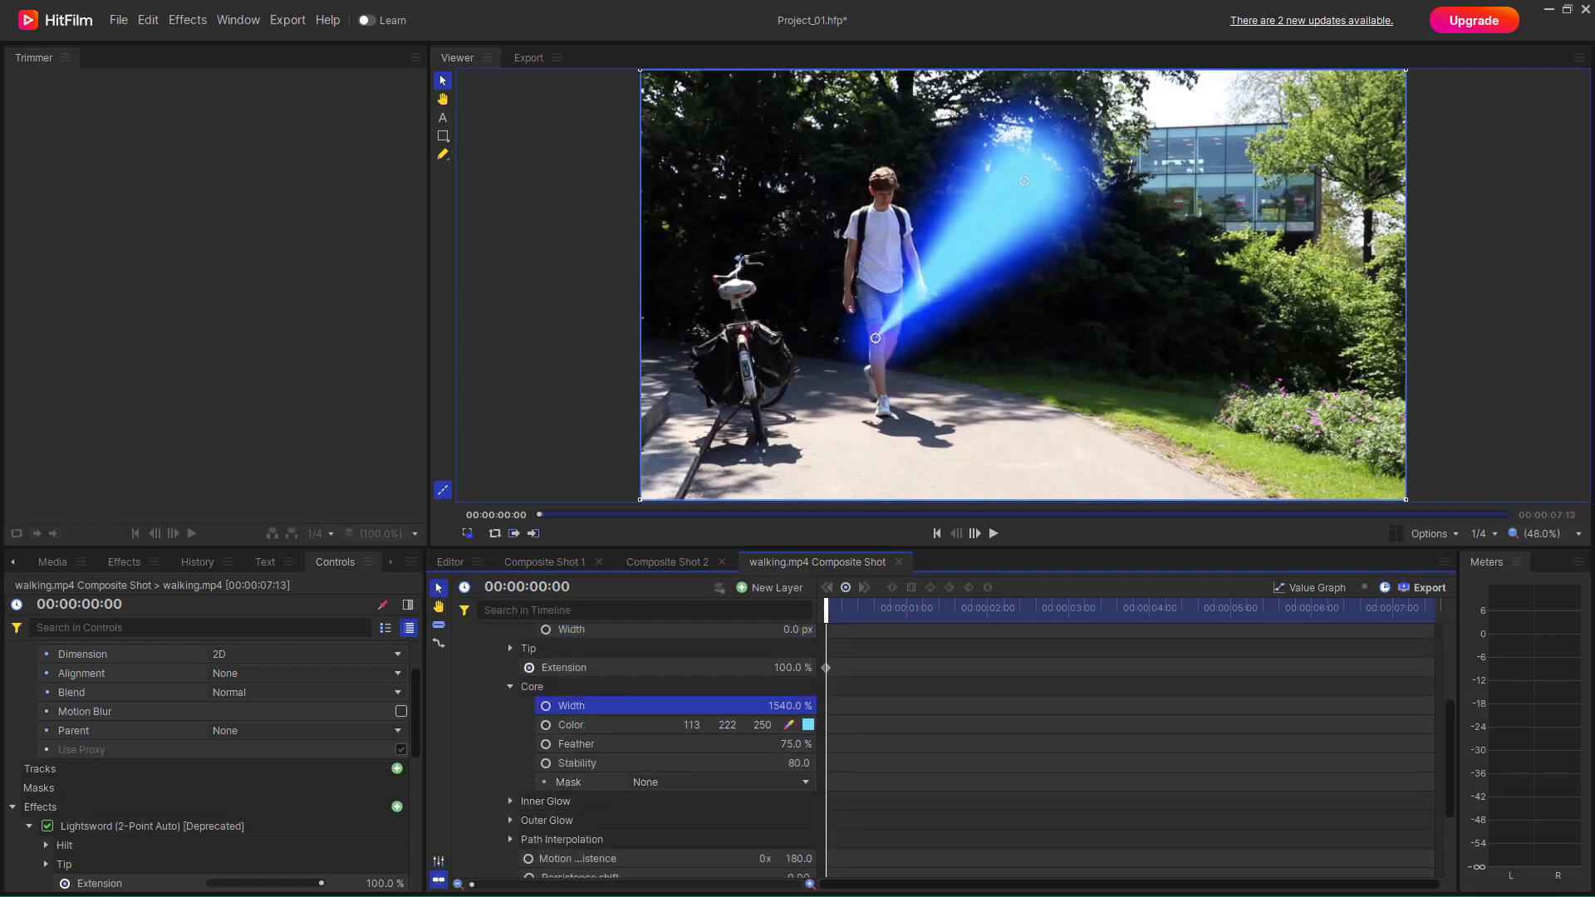
left_click(802, 725)
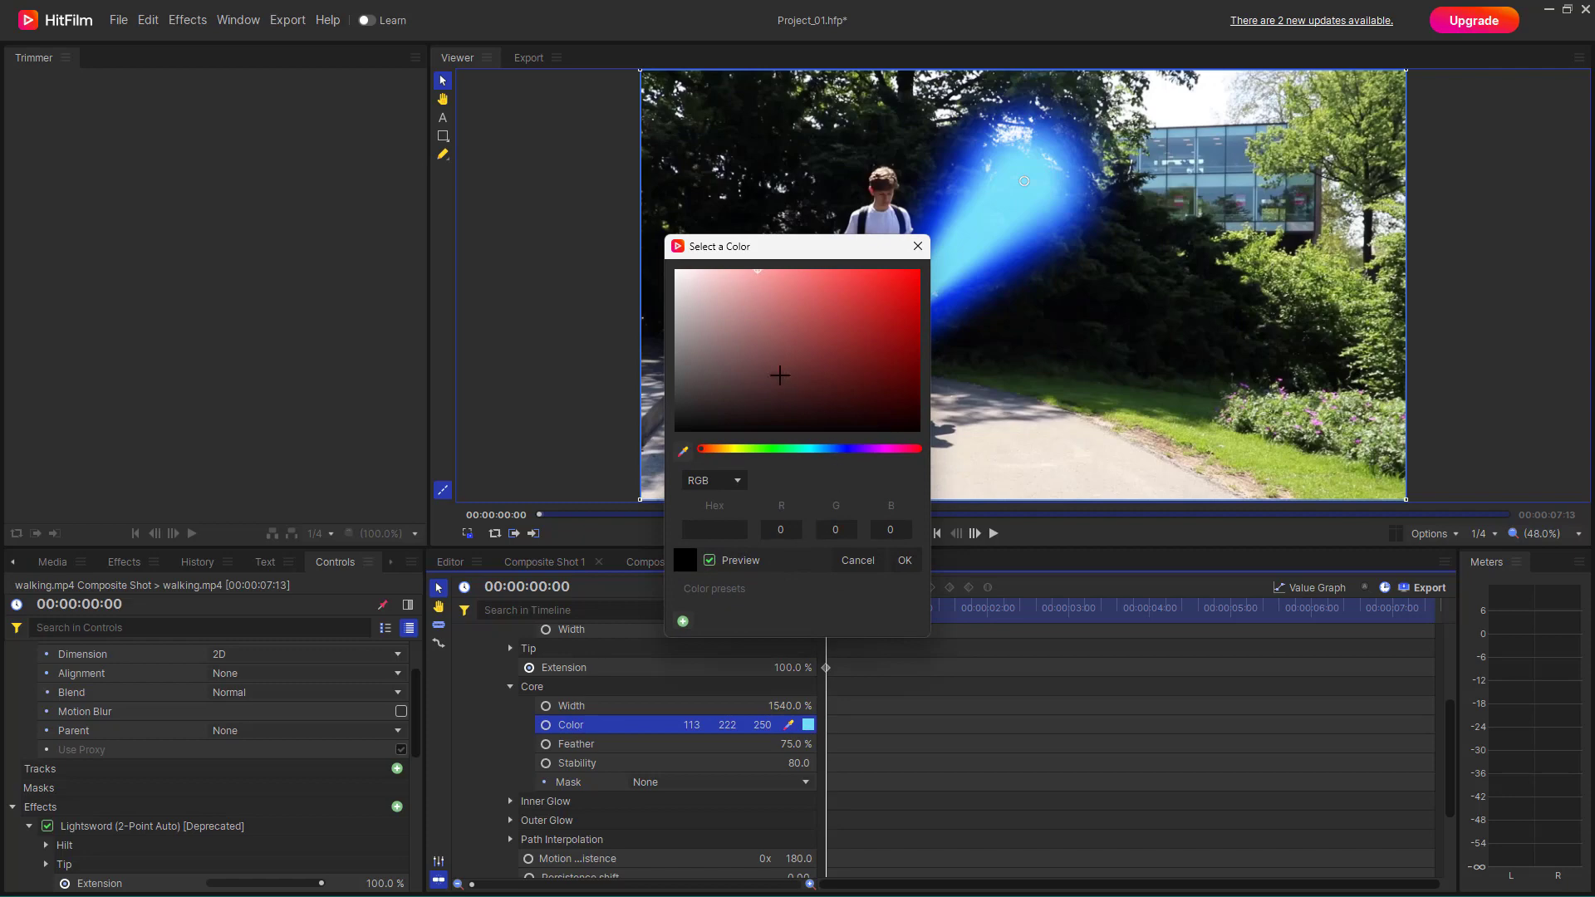
left_click(744, 360)
left_click(904, 560)
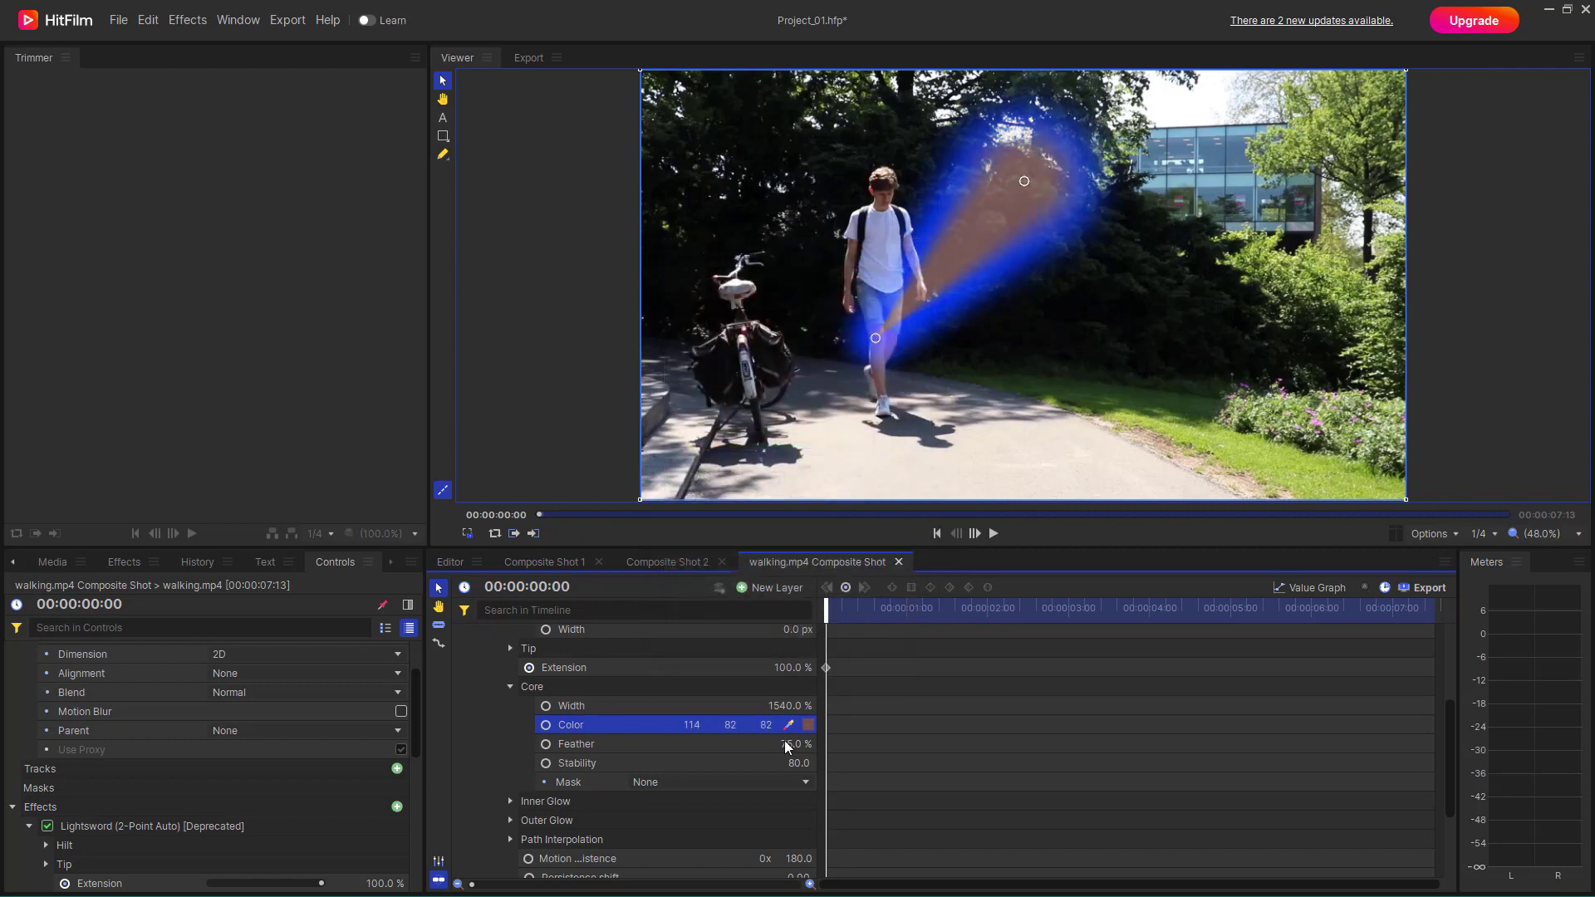
- Set the inner glow's color to RGB 118, 239, 112, its stability to 85 and its flicker to 65
left_click(510, 800)
scroll(505, 802, "down", 1)
left_click(808, 786)
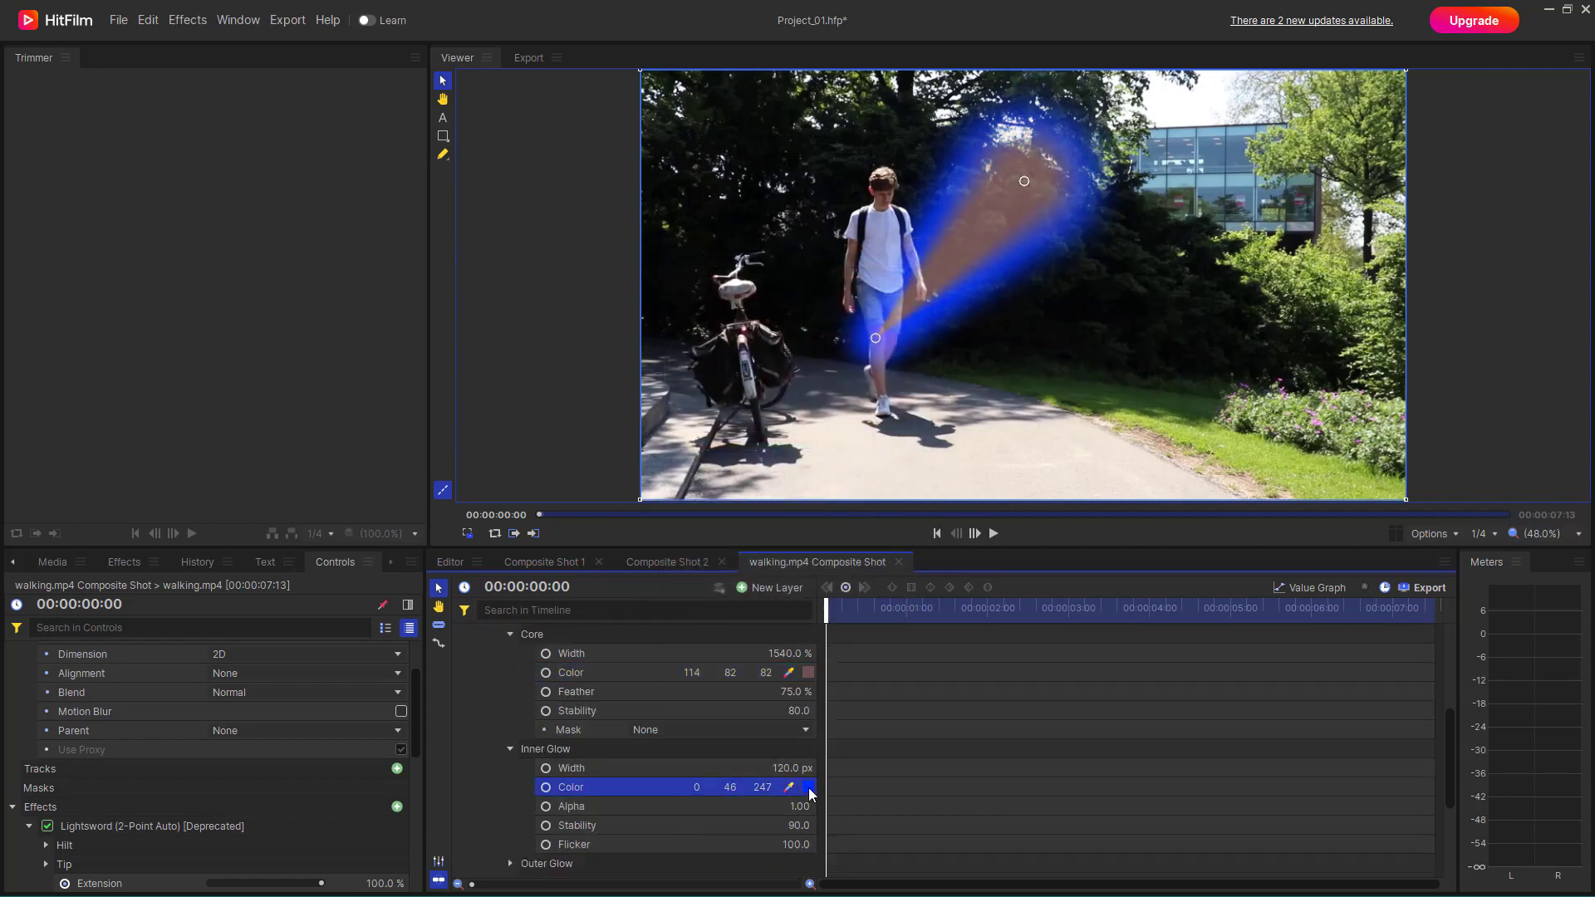
left_click(771, 448)
left_click(806, 279)
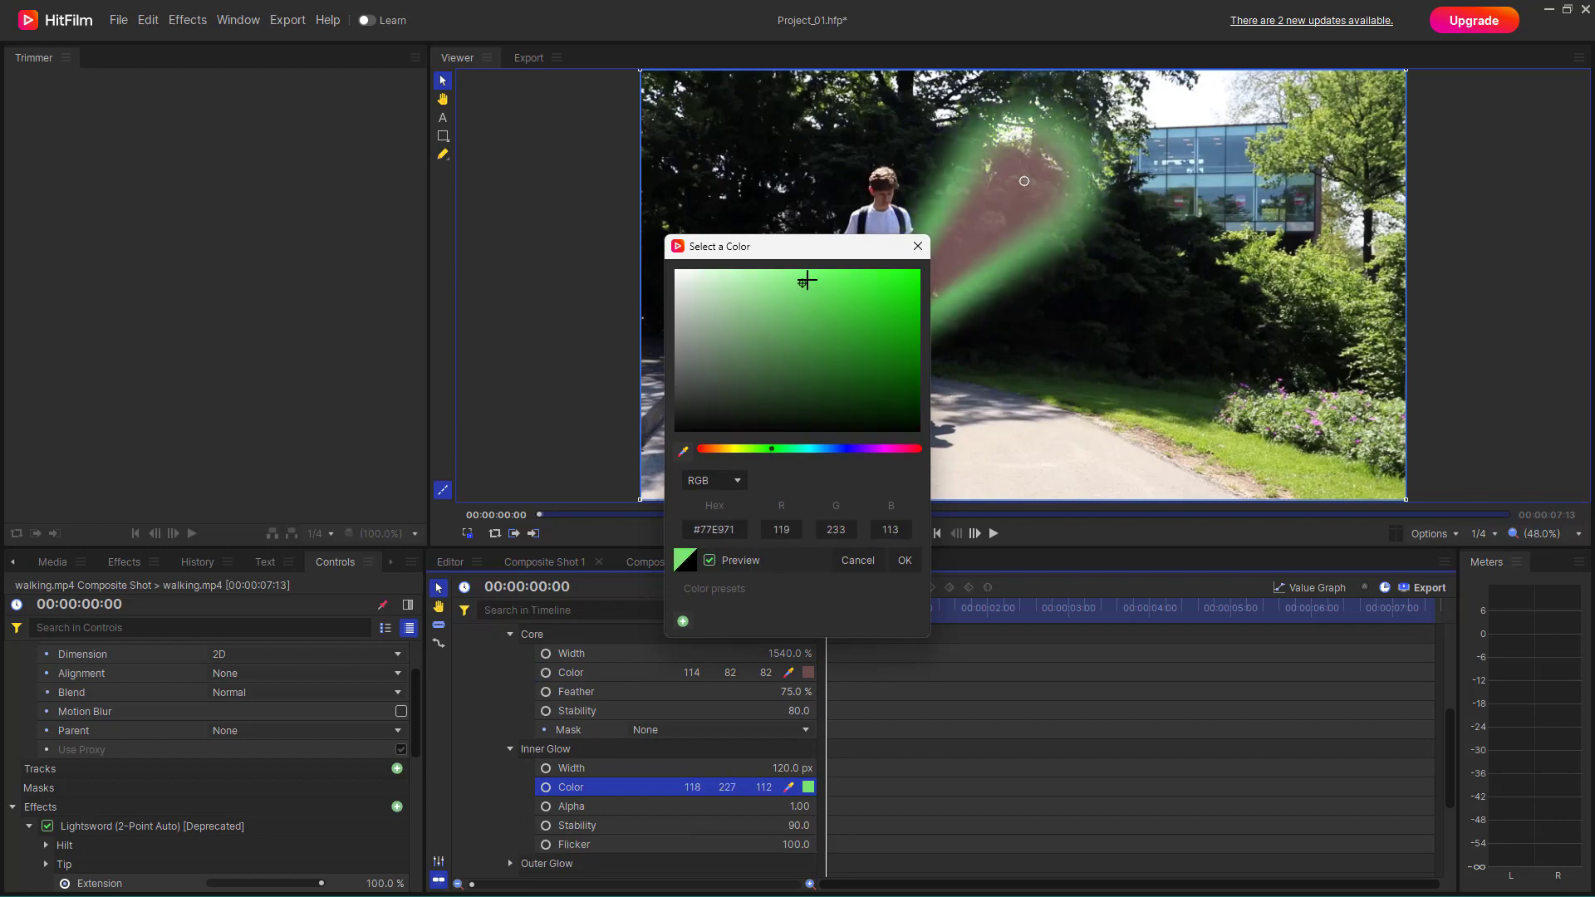
left_click(898, 560)
scroll(625, 809, "down", 1)
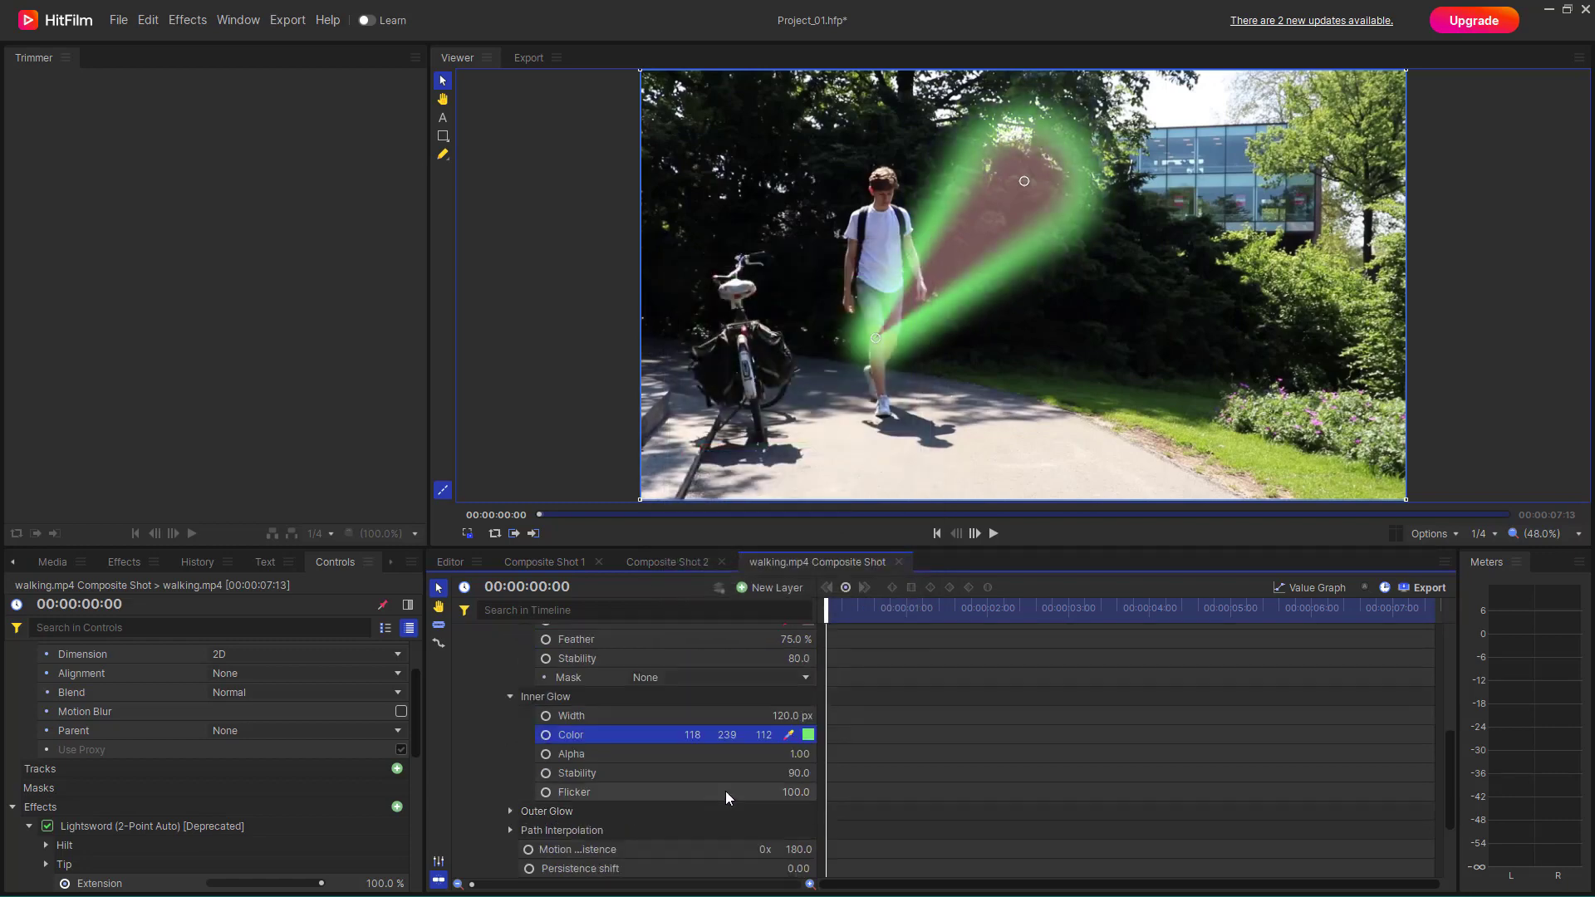
mouse_move(794, 794)
left_mouse_down()
mouse_move(756, 794)
mouse_move(806, 777)
left_mouse_up()
- Set the Lightsword's outer glow color to RGB 225, 101, 101
scroll(731, 810, "down", 1)
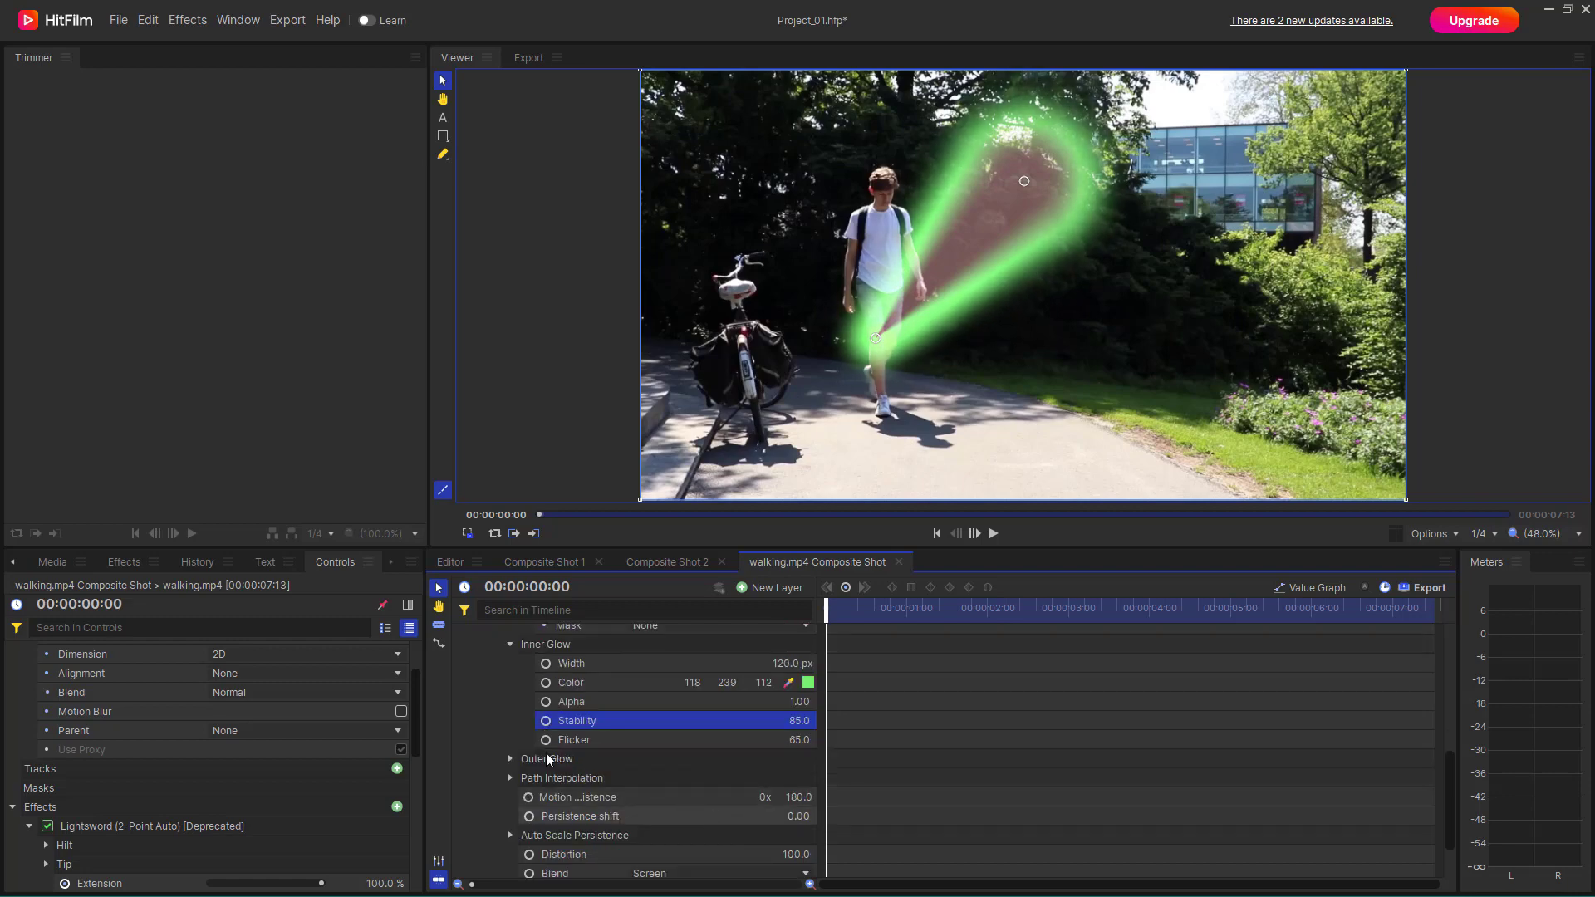
left_click(510, 759)
left_click(806, 797)
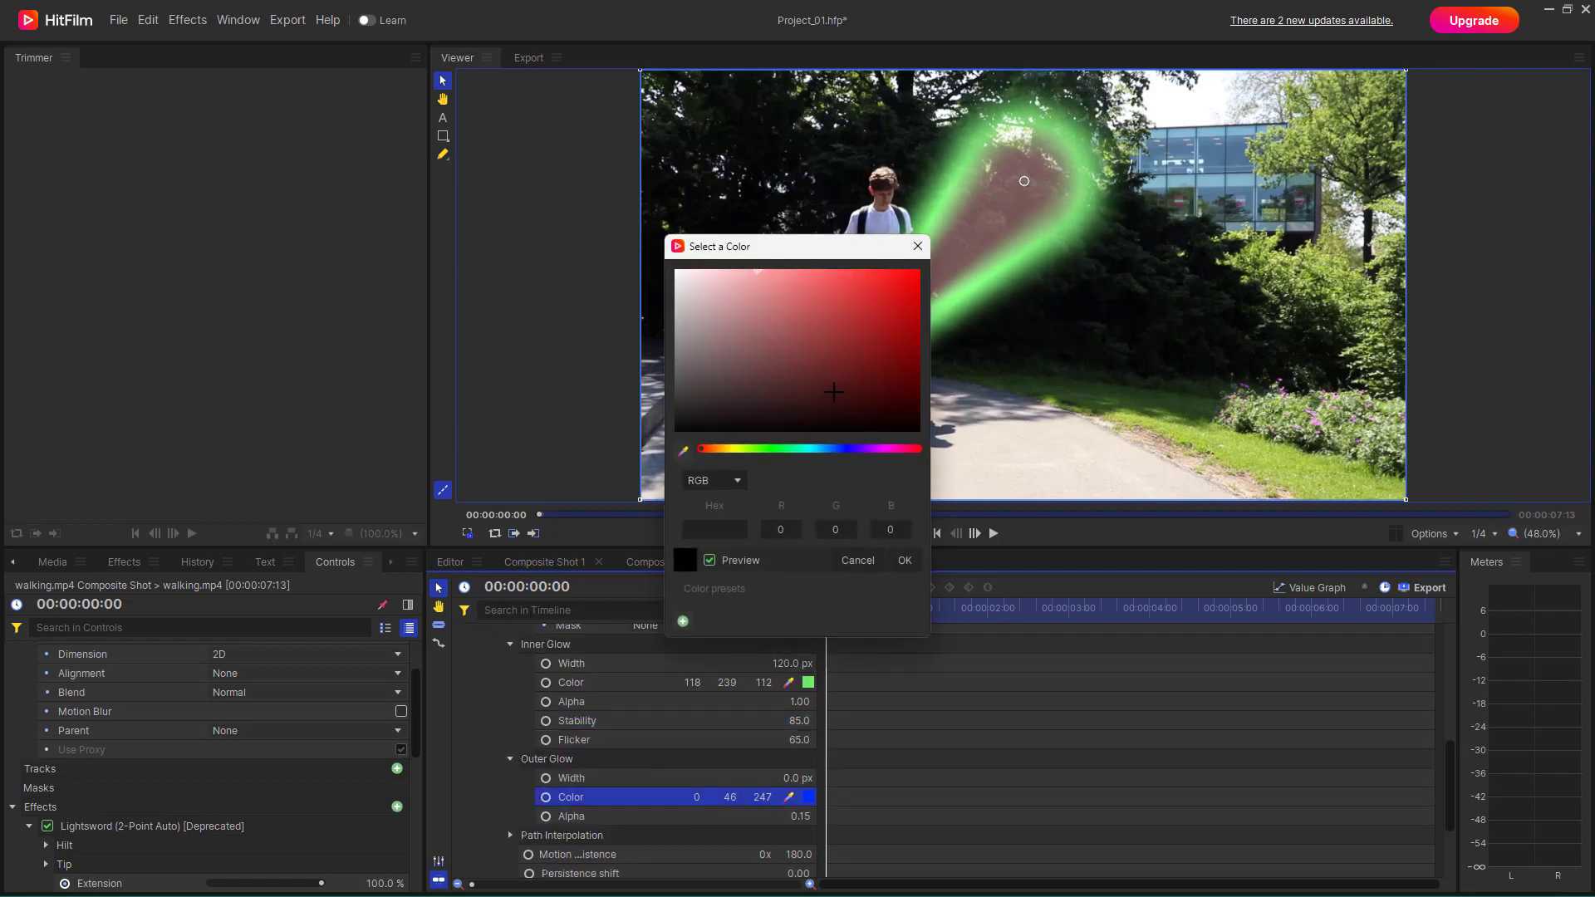
left_click(813, 290)
left_click(904, 560)
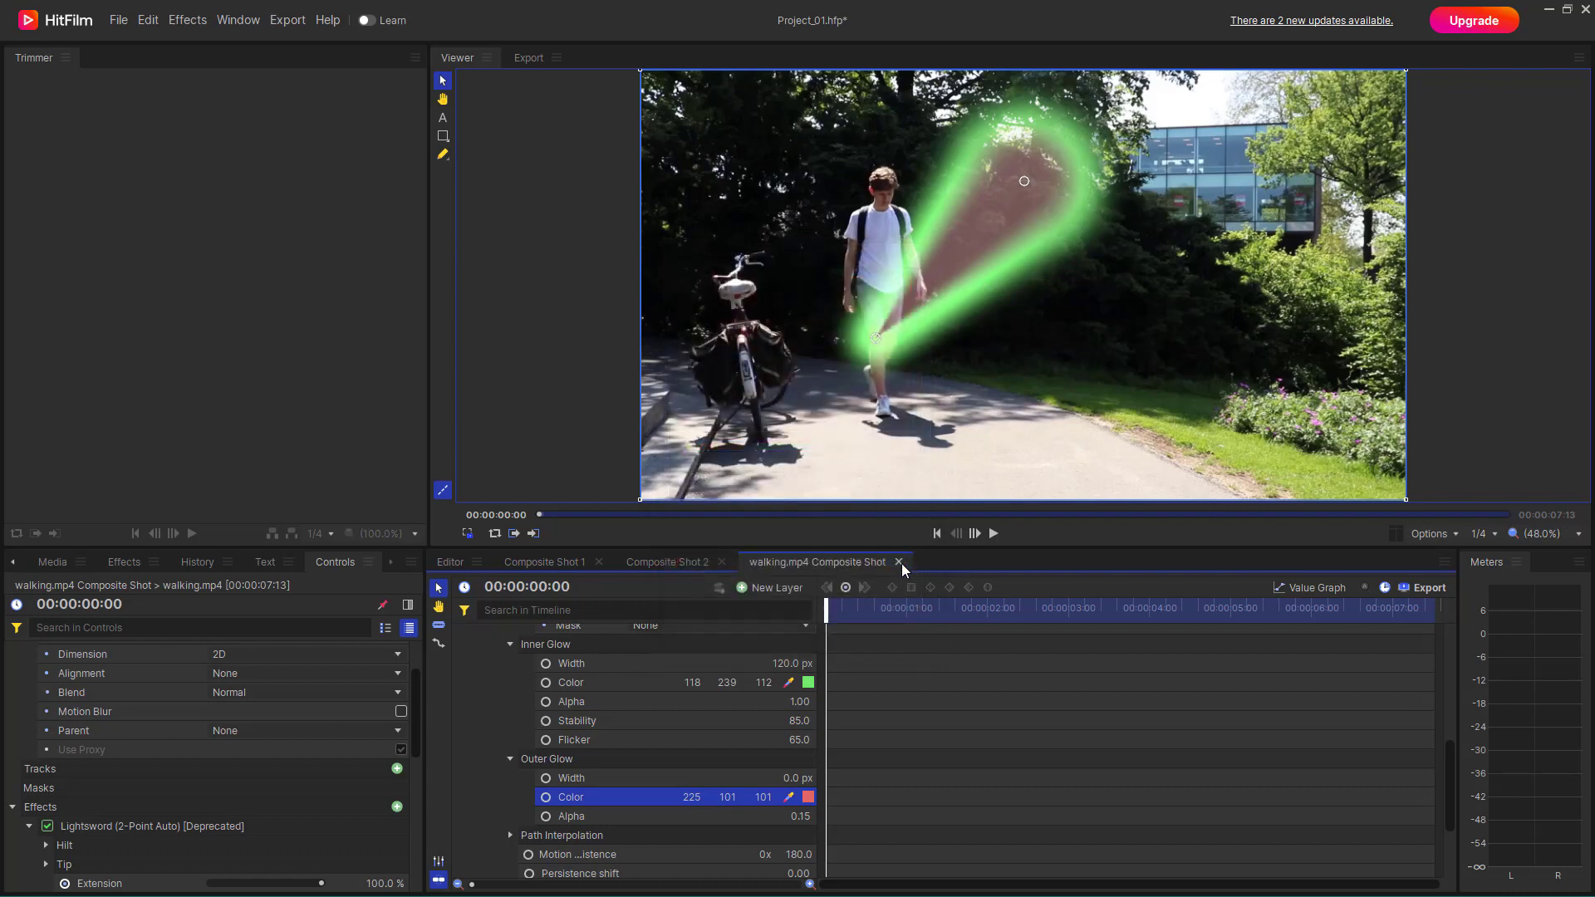
- Set the Lightsword's outer glow alpha to 1.00, motion persistence to 6x 155.0, persistence shift to 0.49 and distortion to 0
scroll(747, 701, "down", 2)
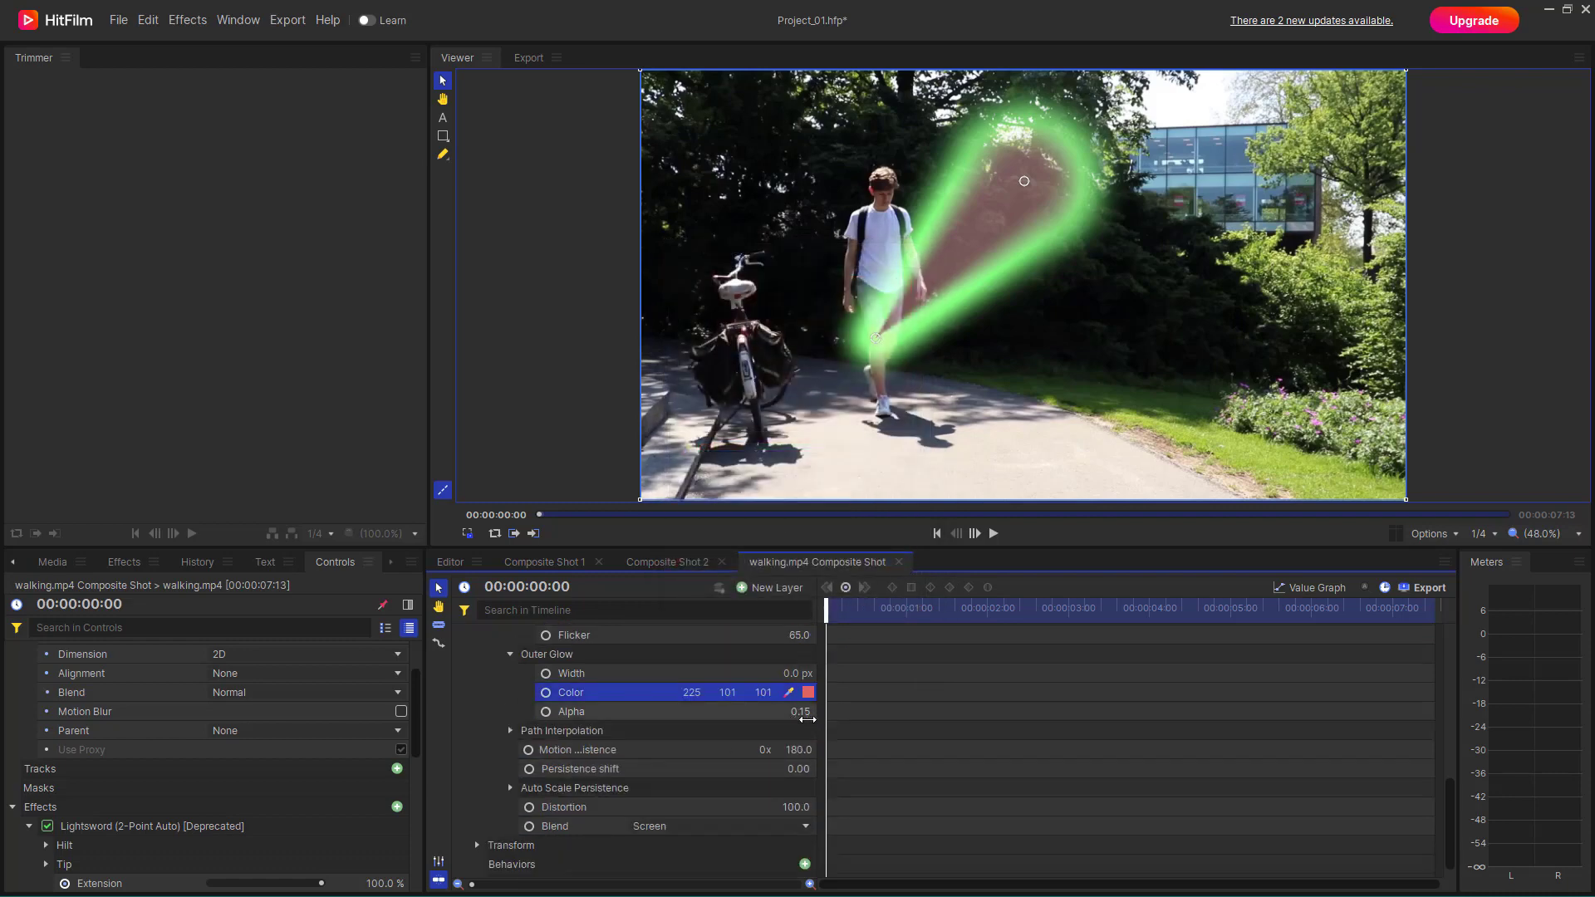
left_click_drag(806, 719, 807, 806)
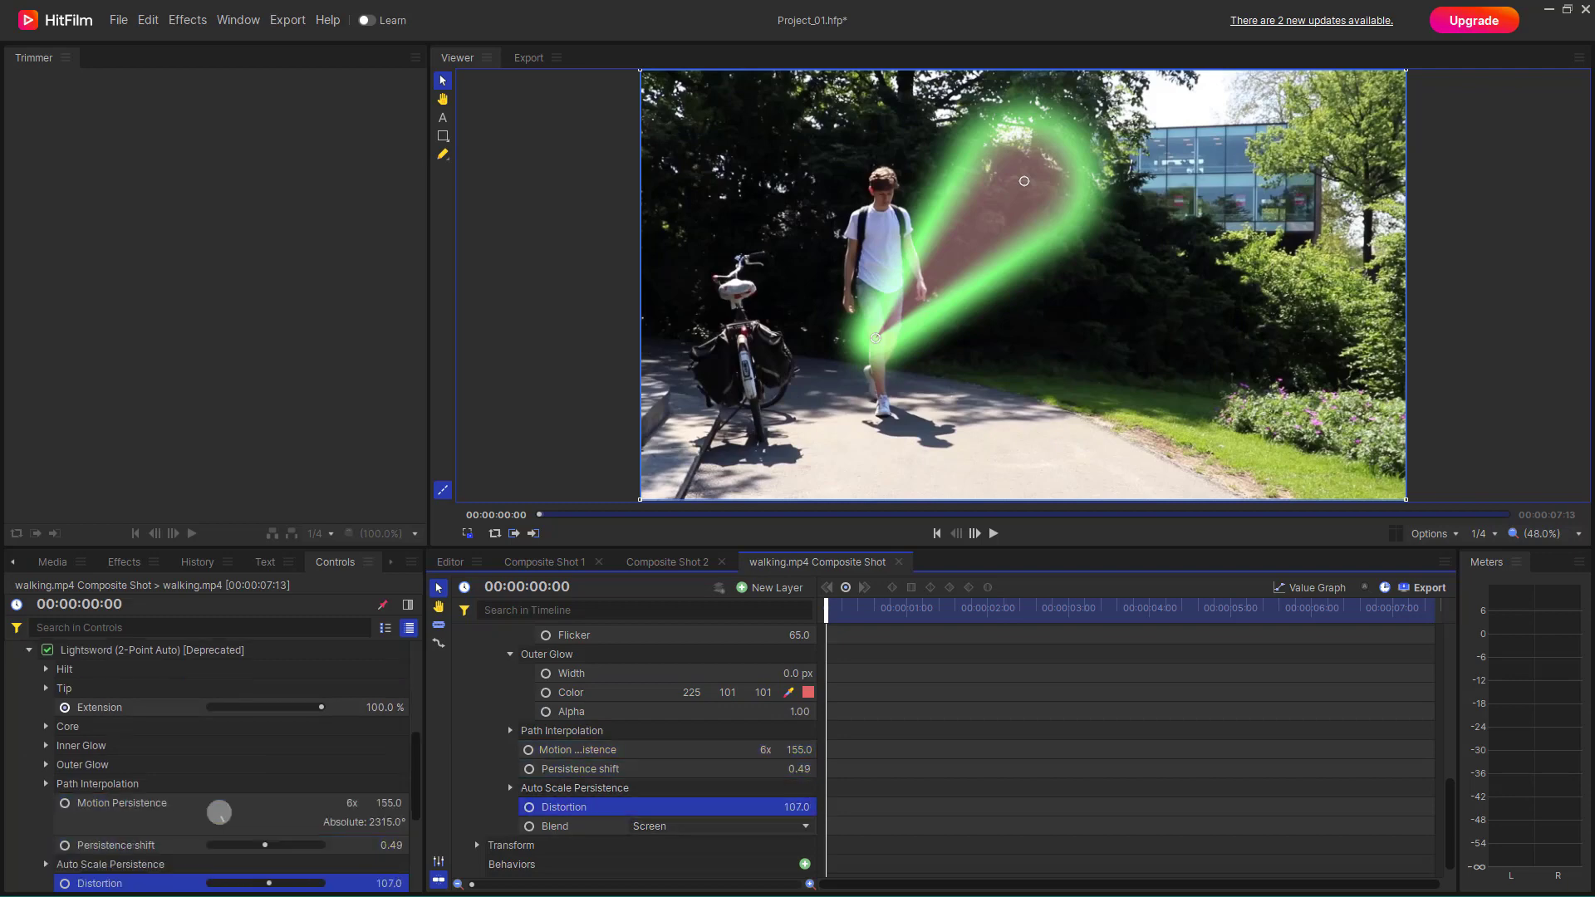
- Try the Exclusion, Add and None blend modes on the Lightsword effect, and set its blend to Normal
left_click(710, 822)
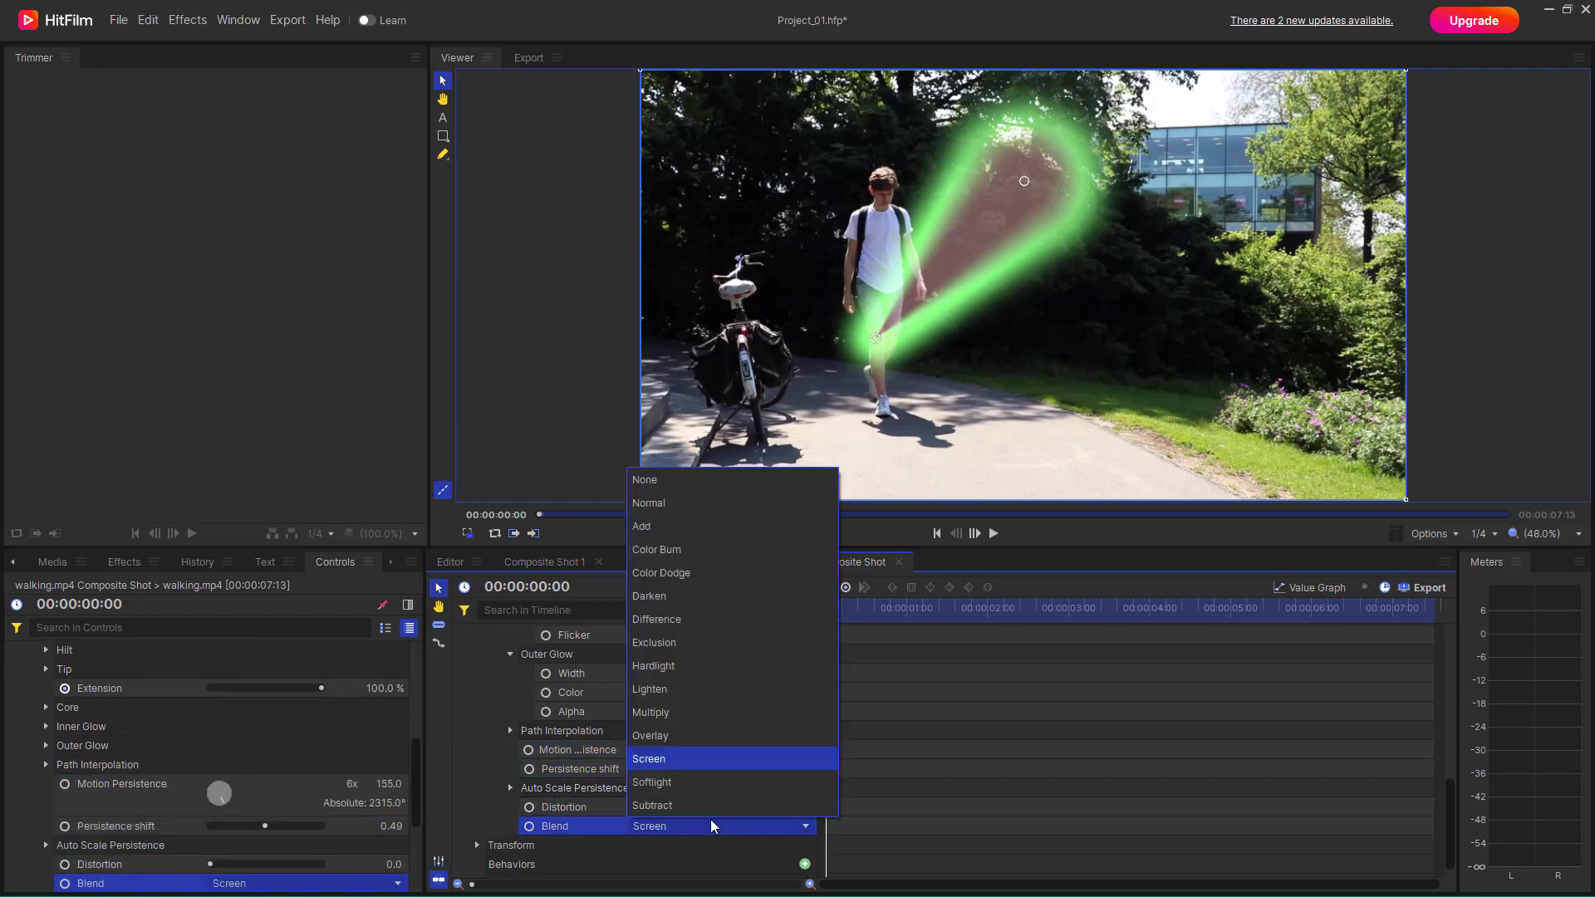
left_click(685, 641)
left_click(664, 825)
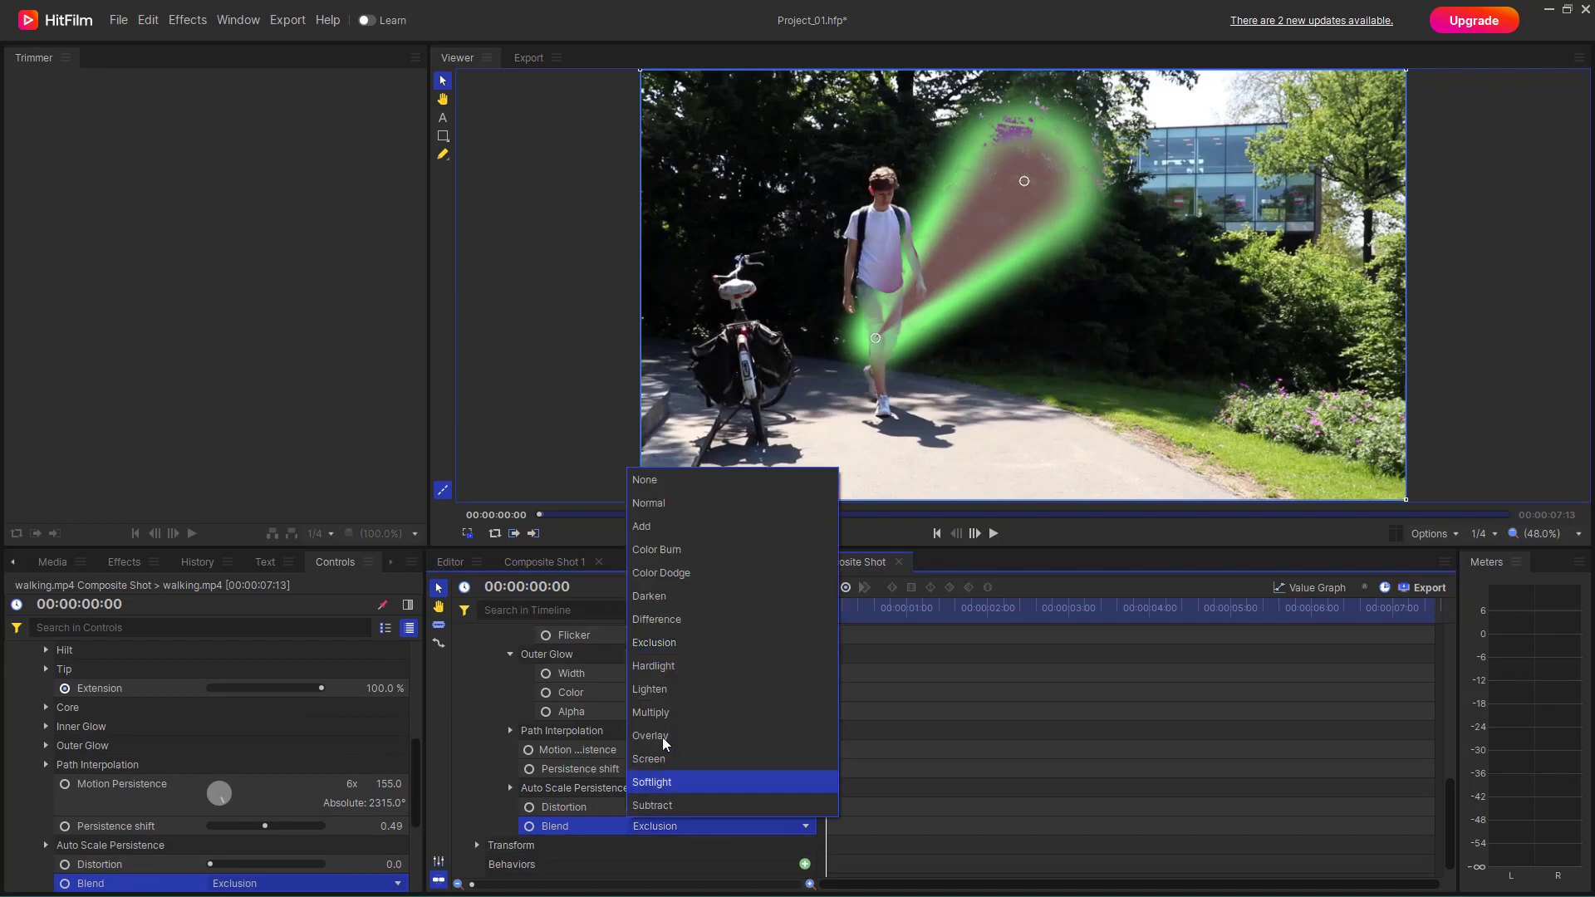
left_click(663, 536)
left_click(694, 825)
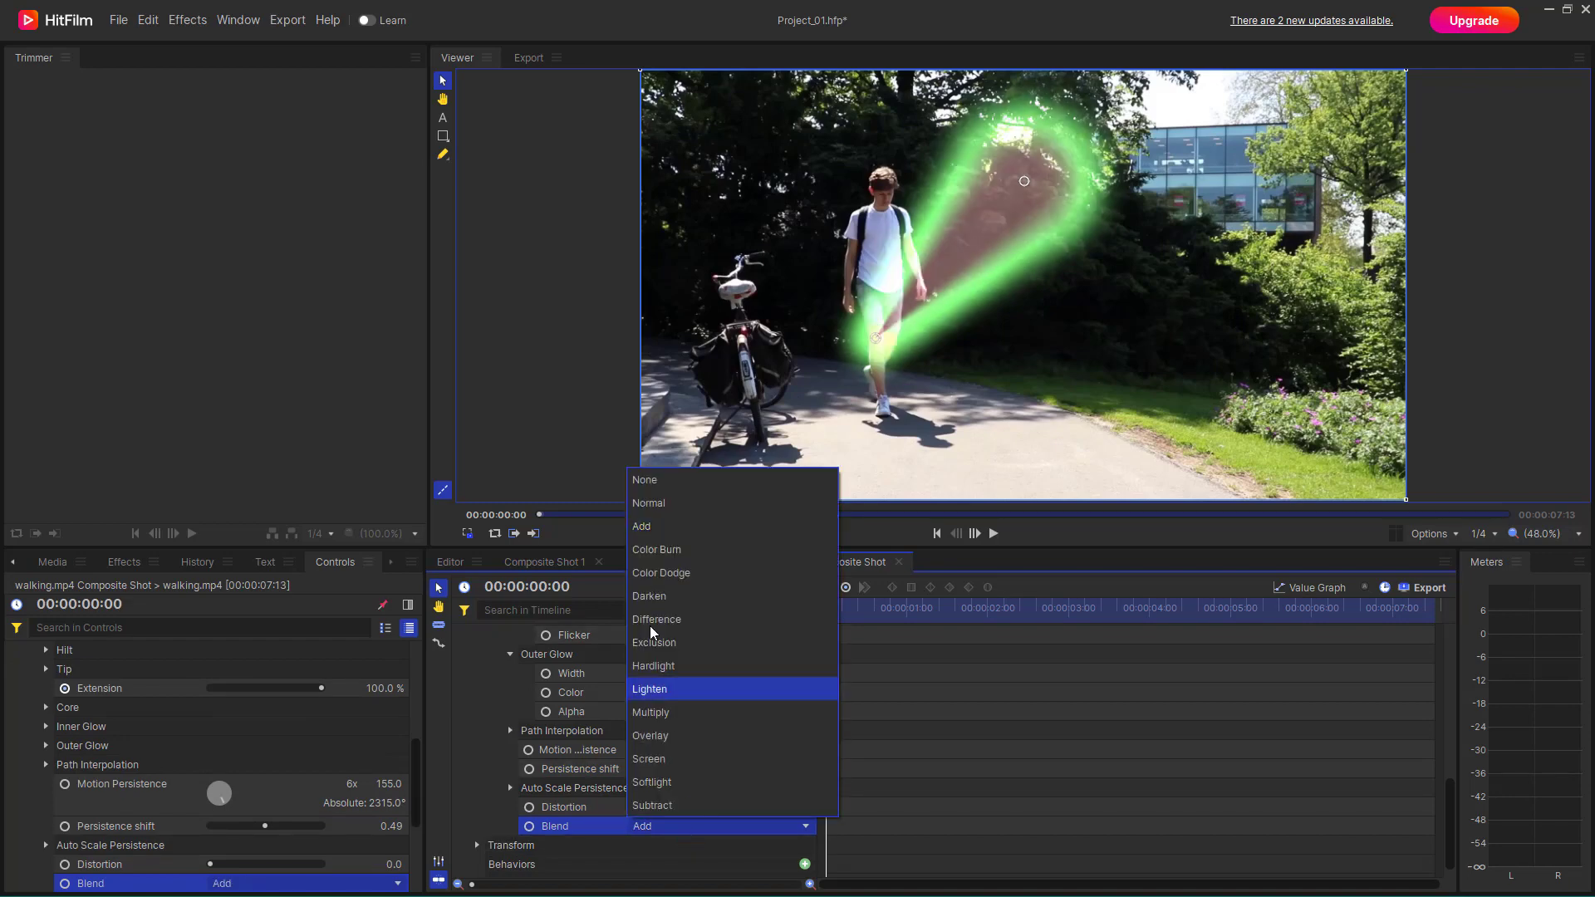
left_click(660, 482)
left_click(639, 826)
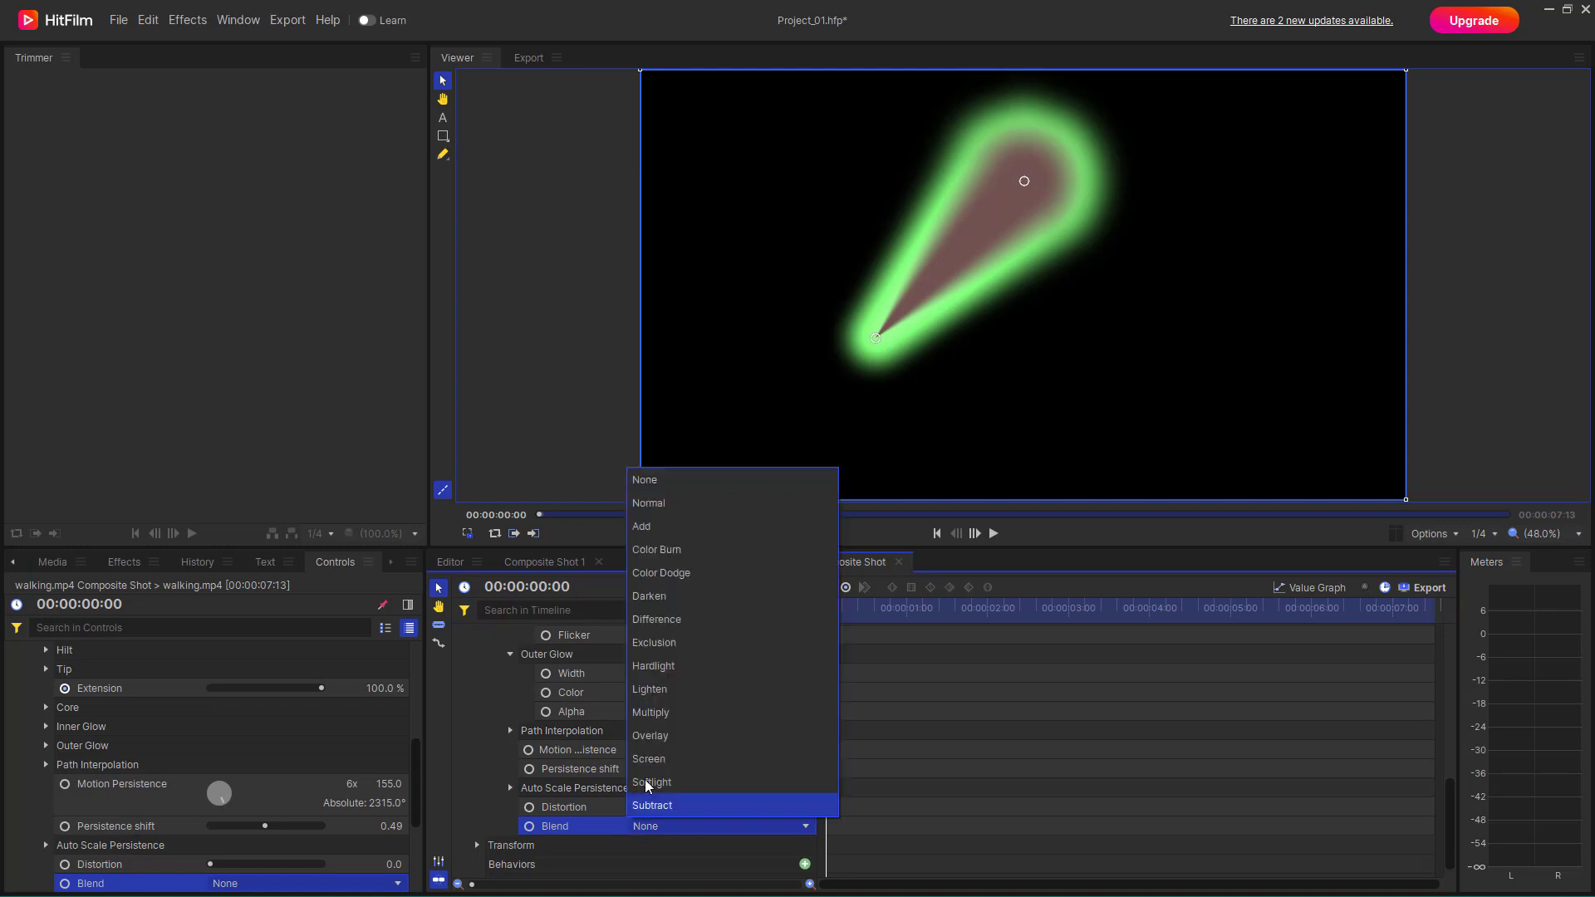
left_click(649, 502)
- Delete the Lightsword (2-Point Auto) effect from the walking.mp4 layer
scroll(636, 719, "up", 10)
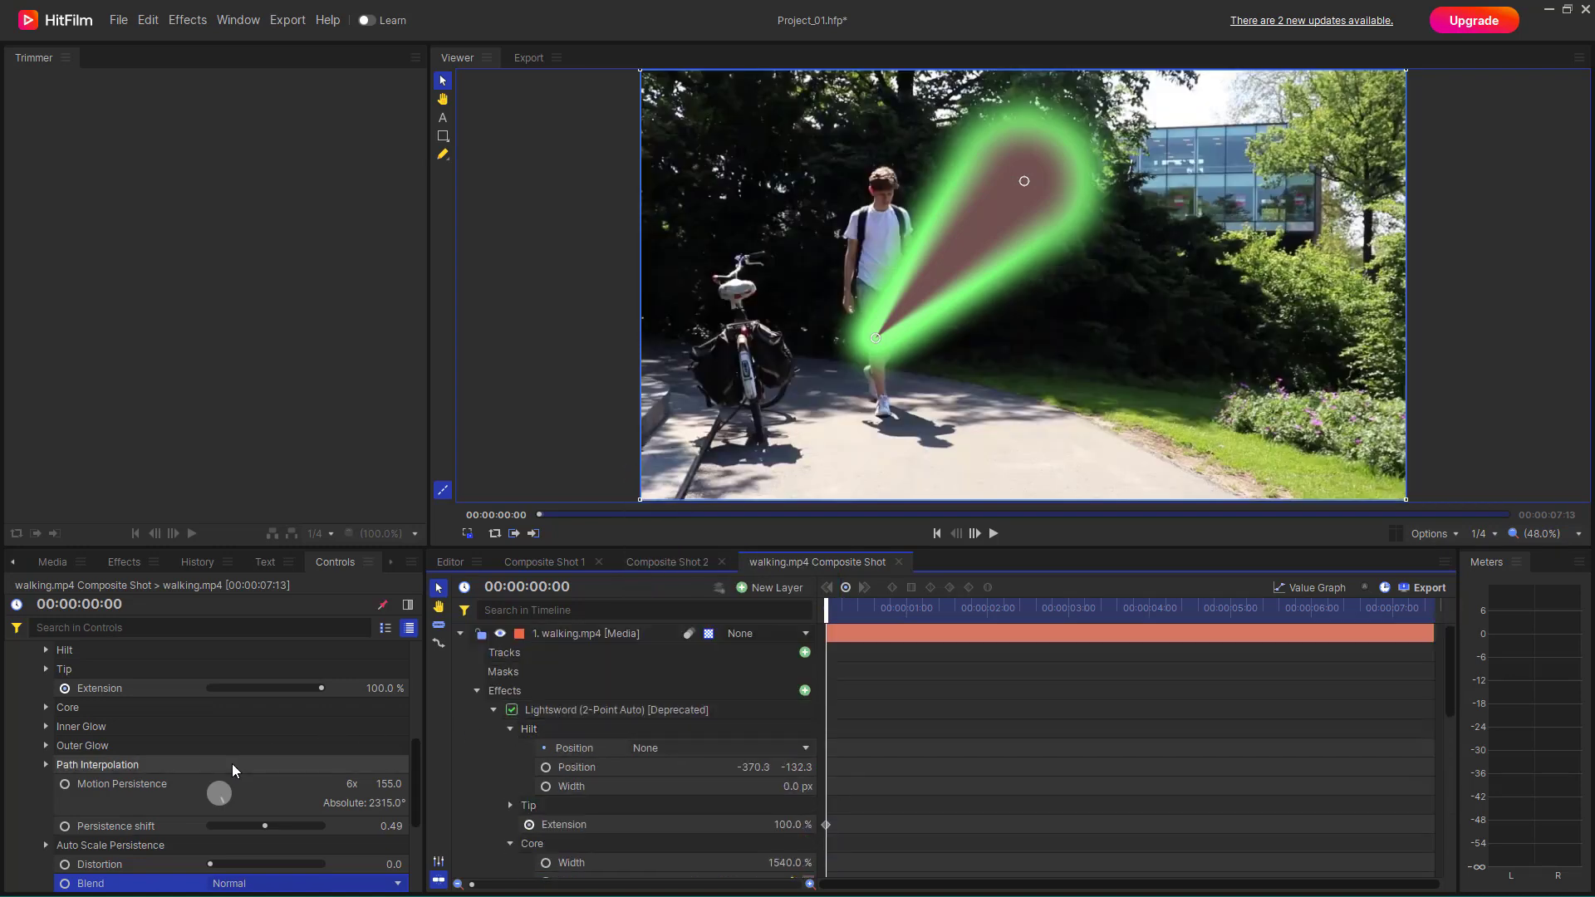
scroll(138, 694, "down", 5)
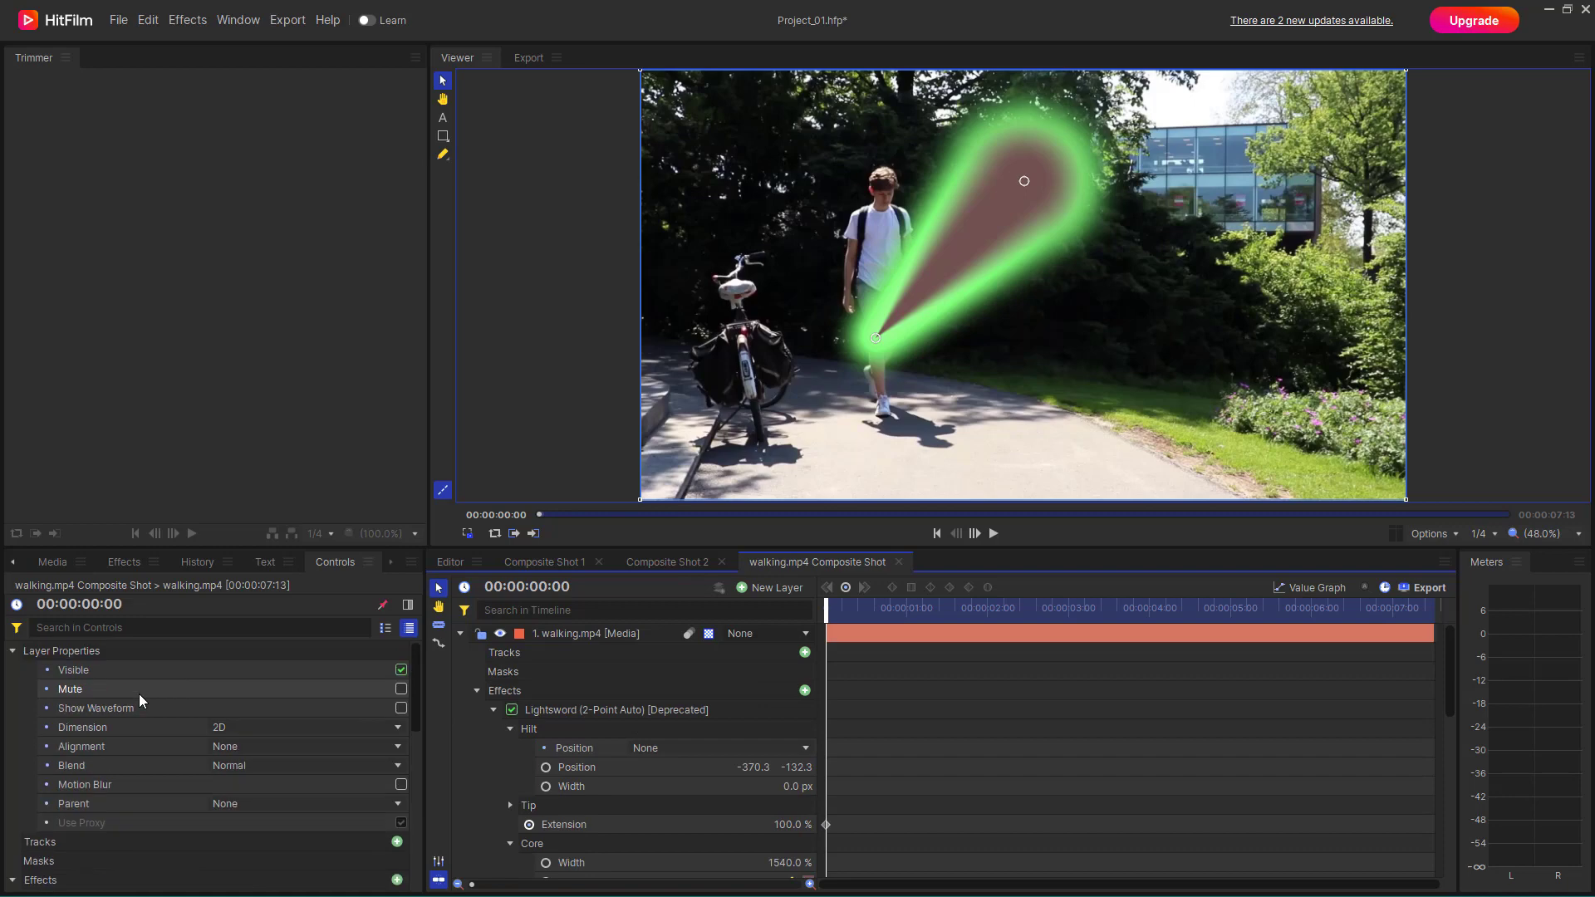
left_click(130, 572)
left_click(160, 744)
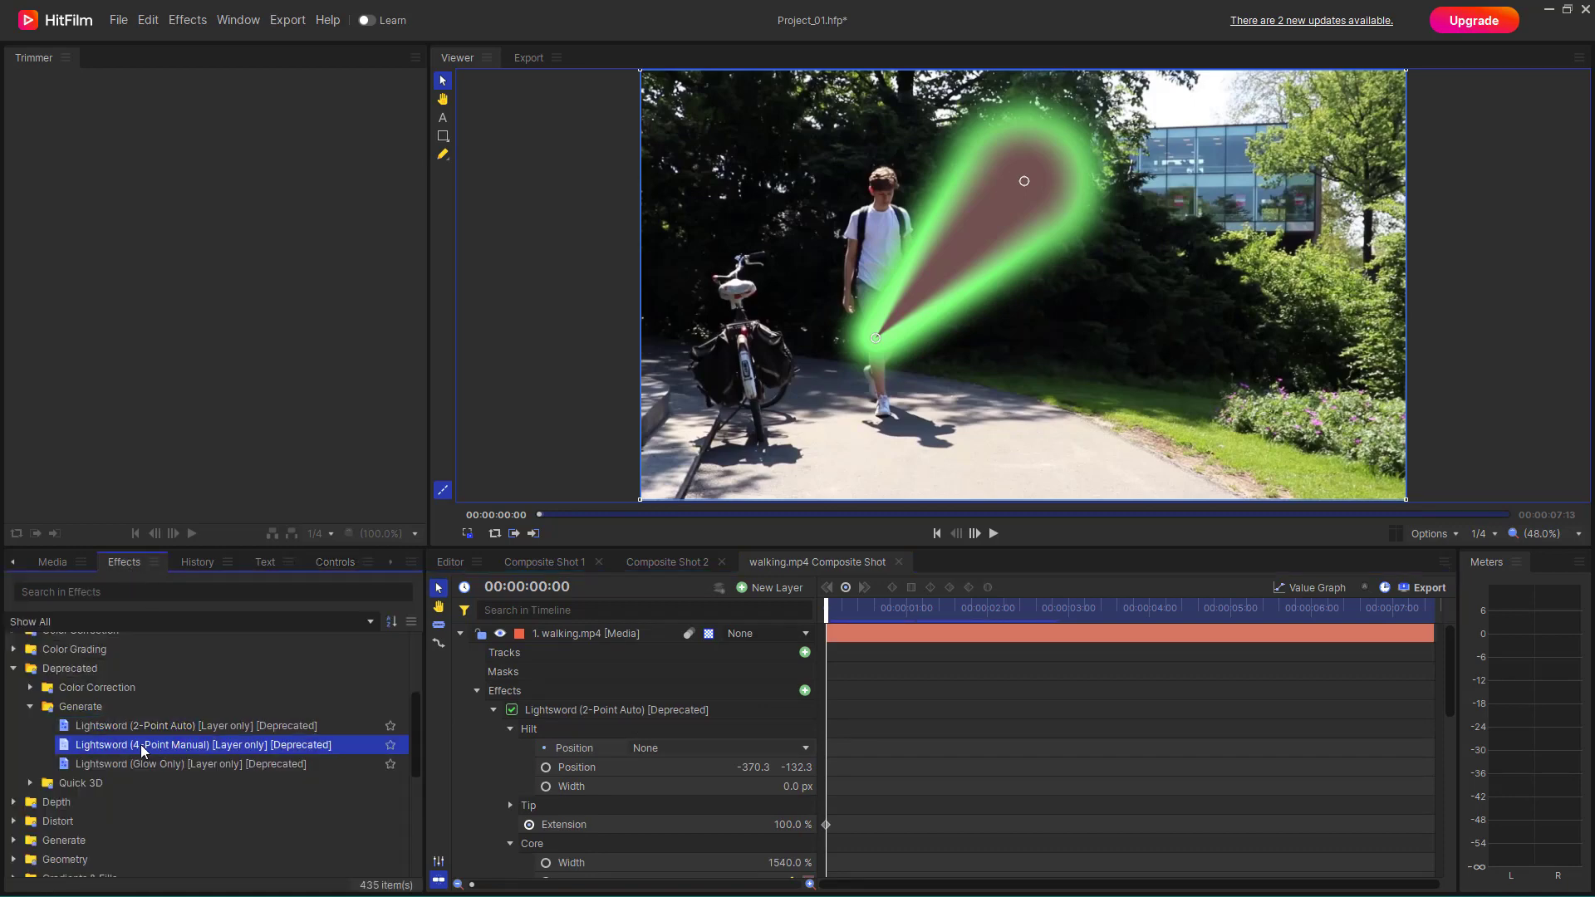
left_click(556, 711)
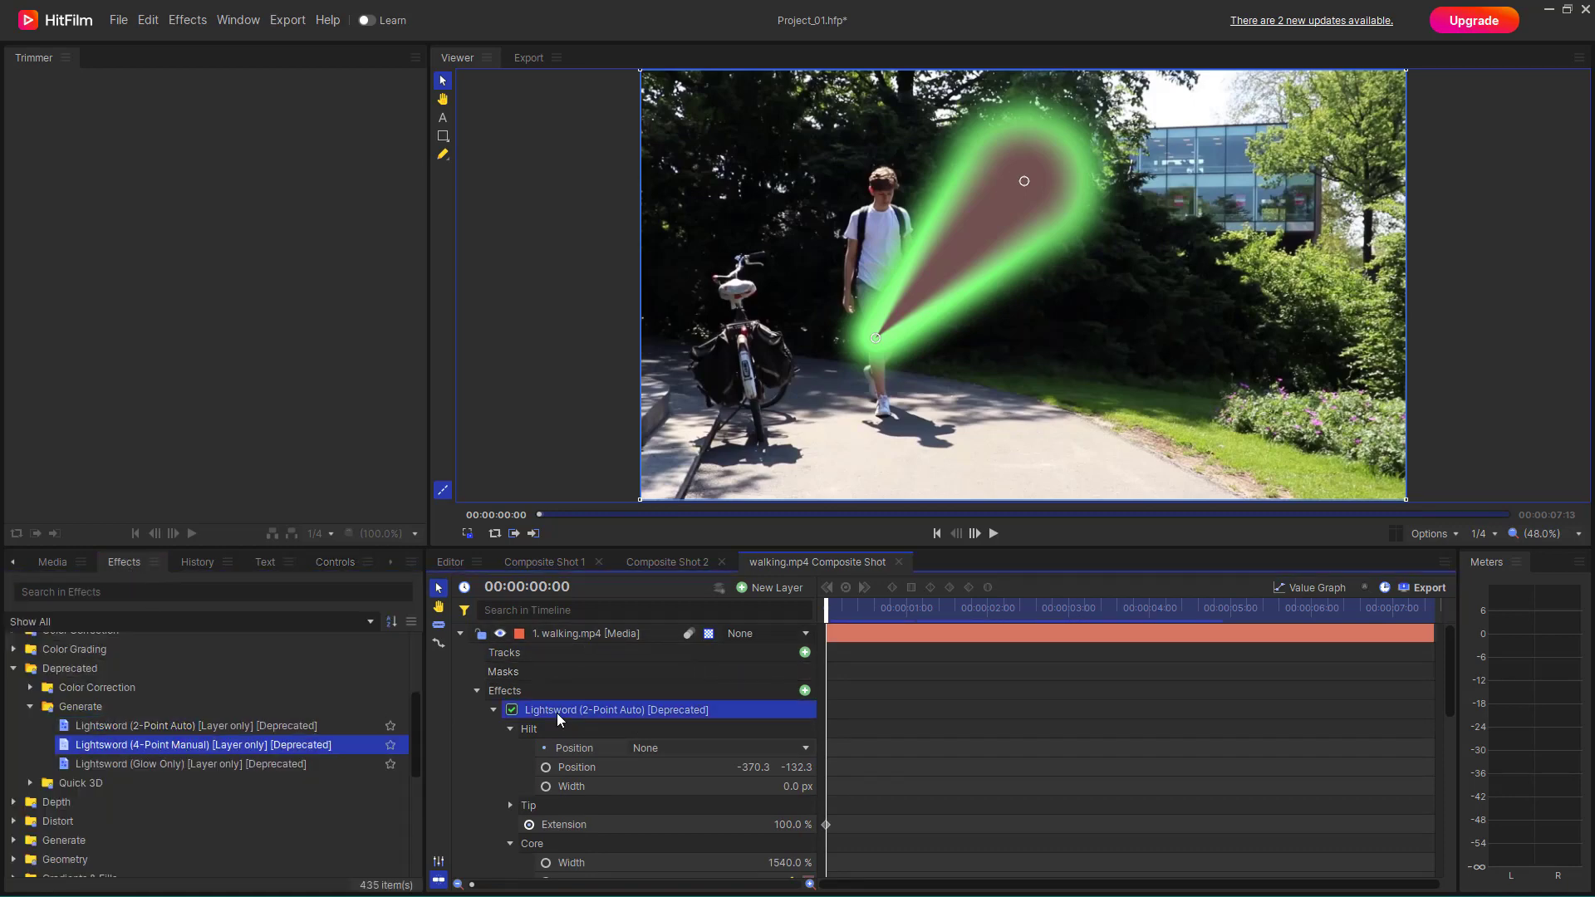
key("Delete")
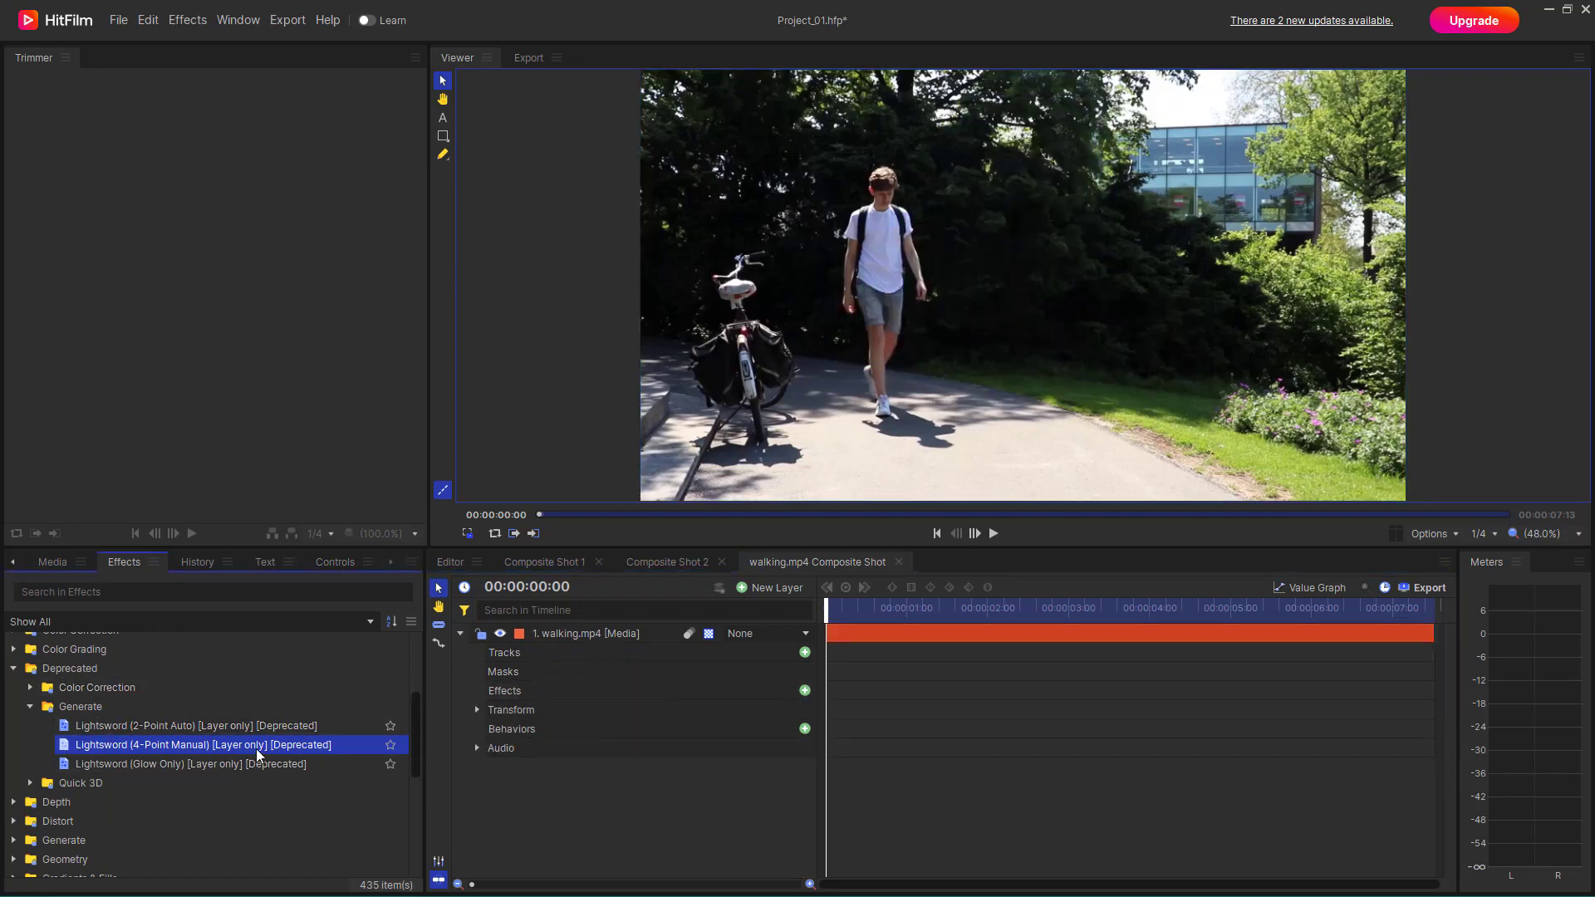
- Apply Lightsword (4-Point Manual) to walking.mp4, place its hilt points at 176.1, -128.1 and -340.7, 40.6, and spread its two tip points apart
left_click_drag(535, 632, 540, 631)
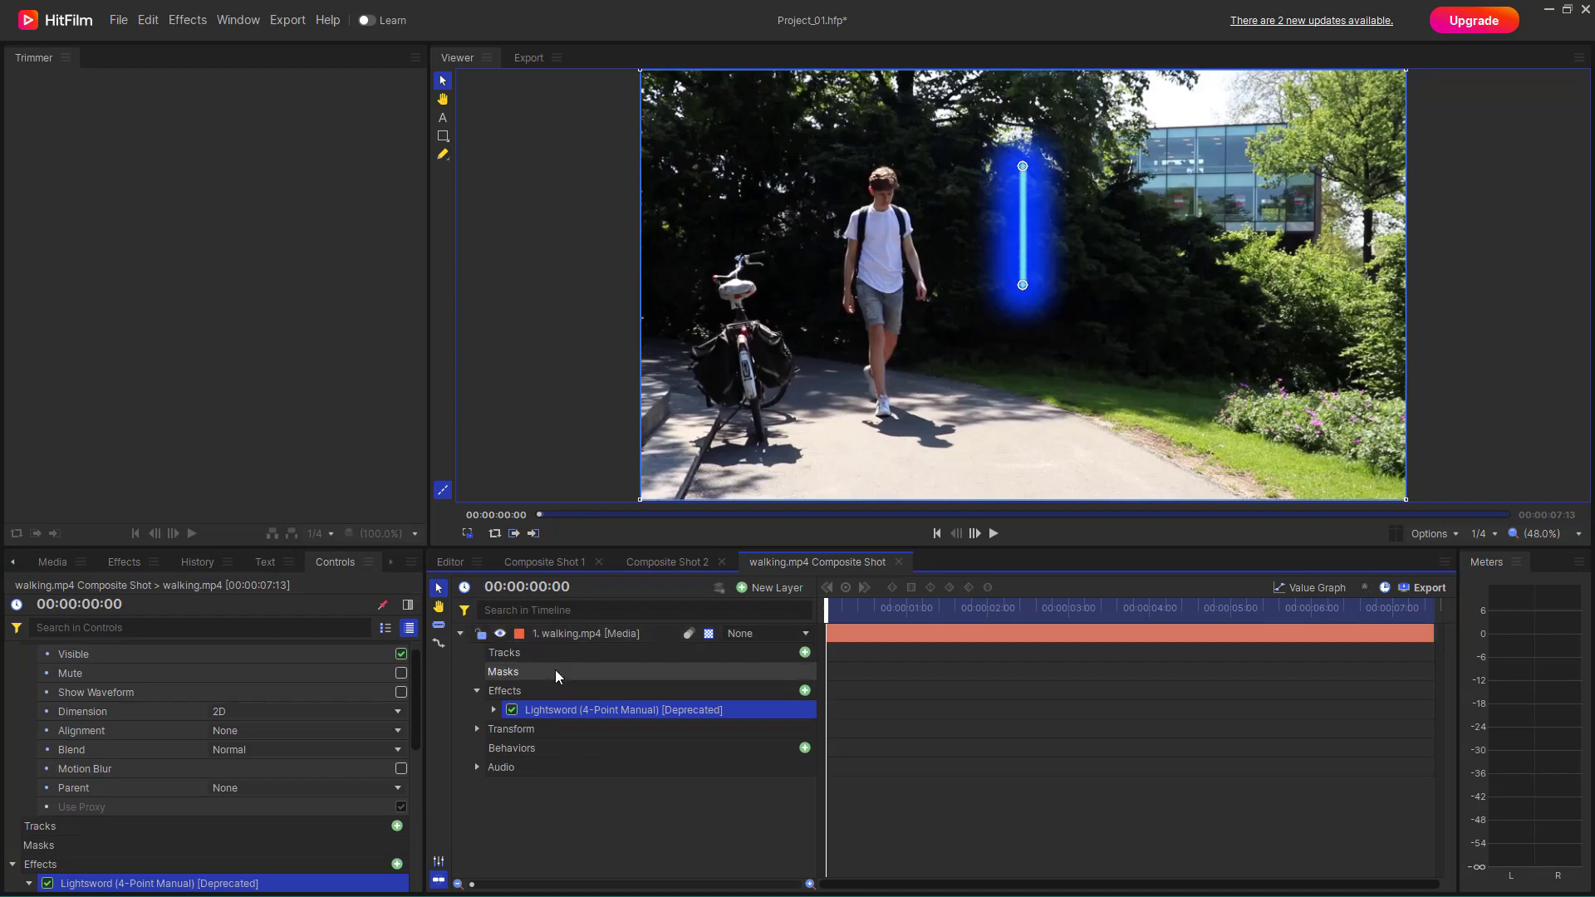
left_click(492, 711)
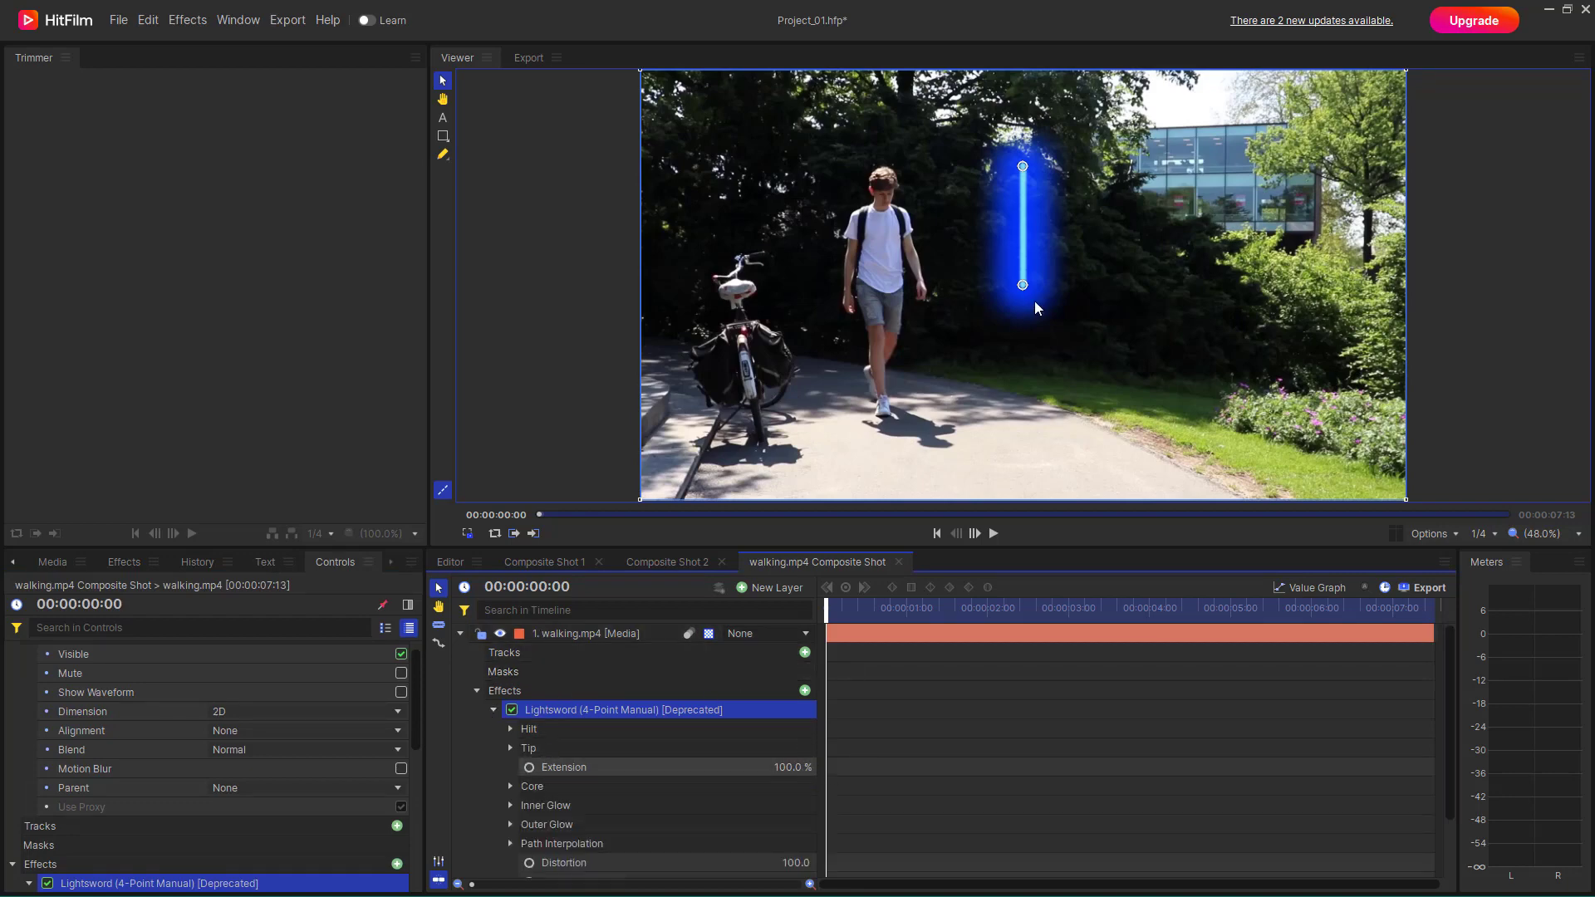
left_click_drag(1022, 285, 886, 267)
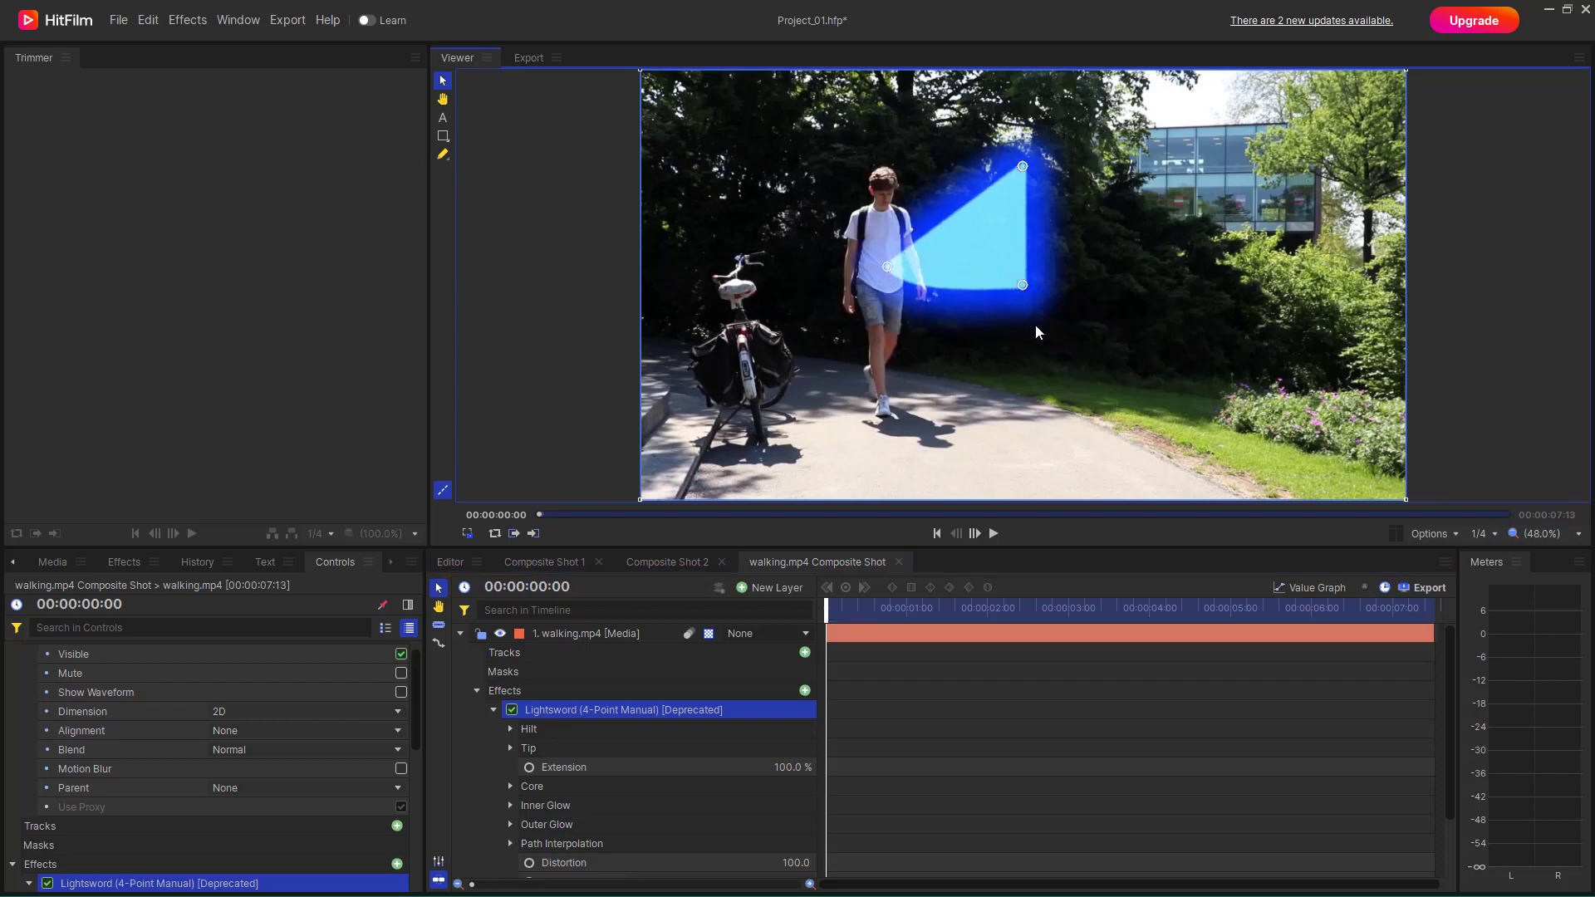
left_click_drag(1023, 284, 1093, 336)
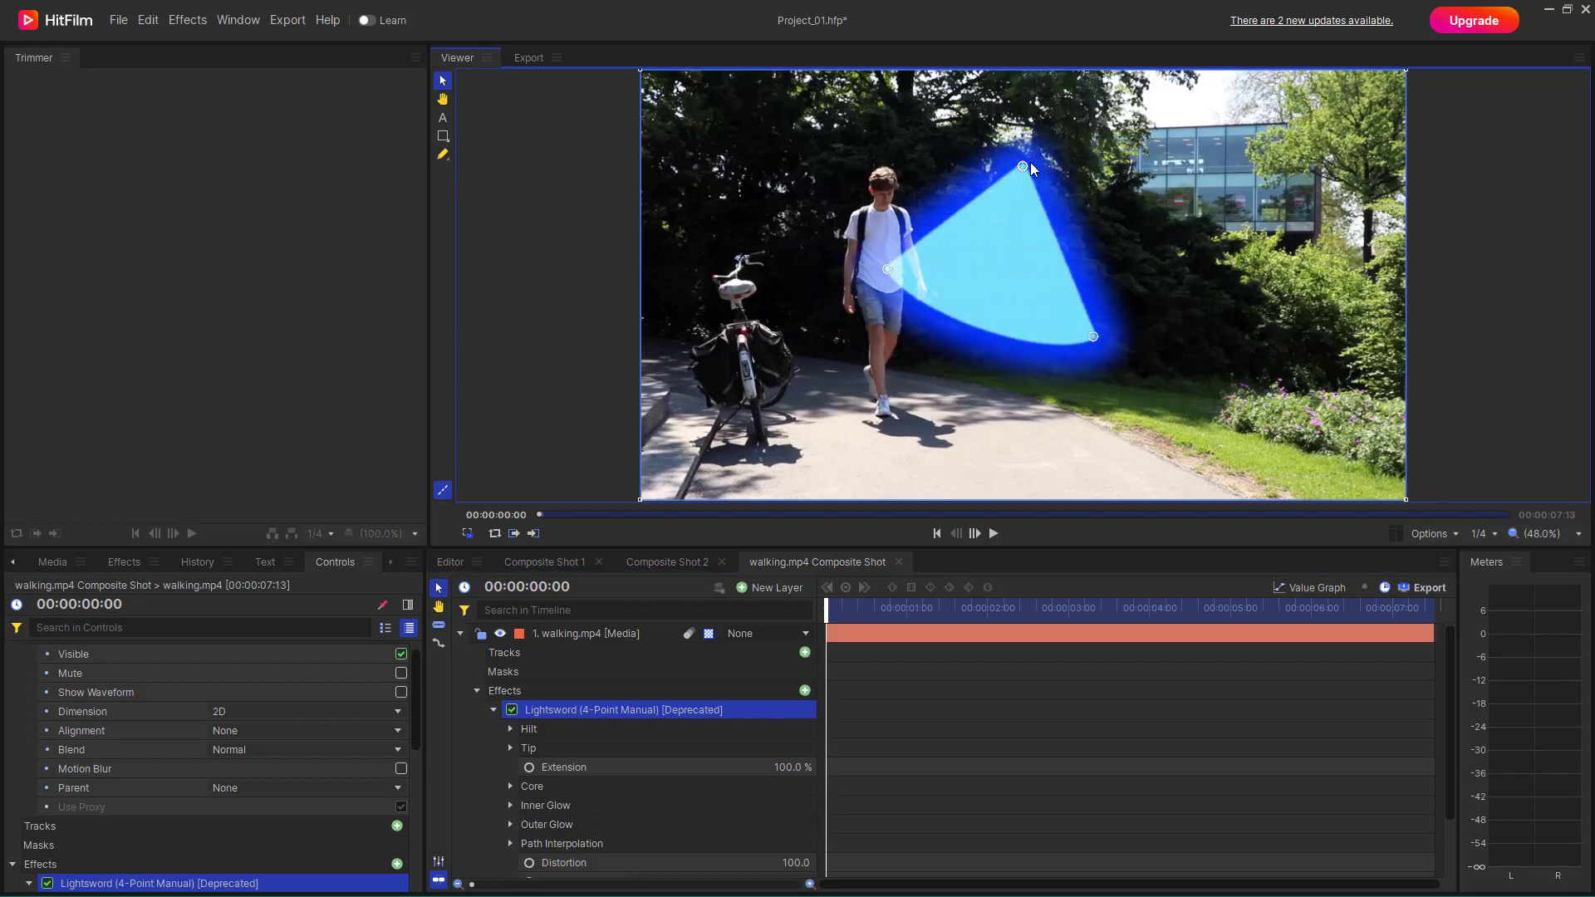
left_click_drag(1025, 164, 1126, 174)
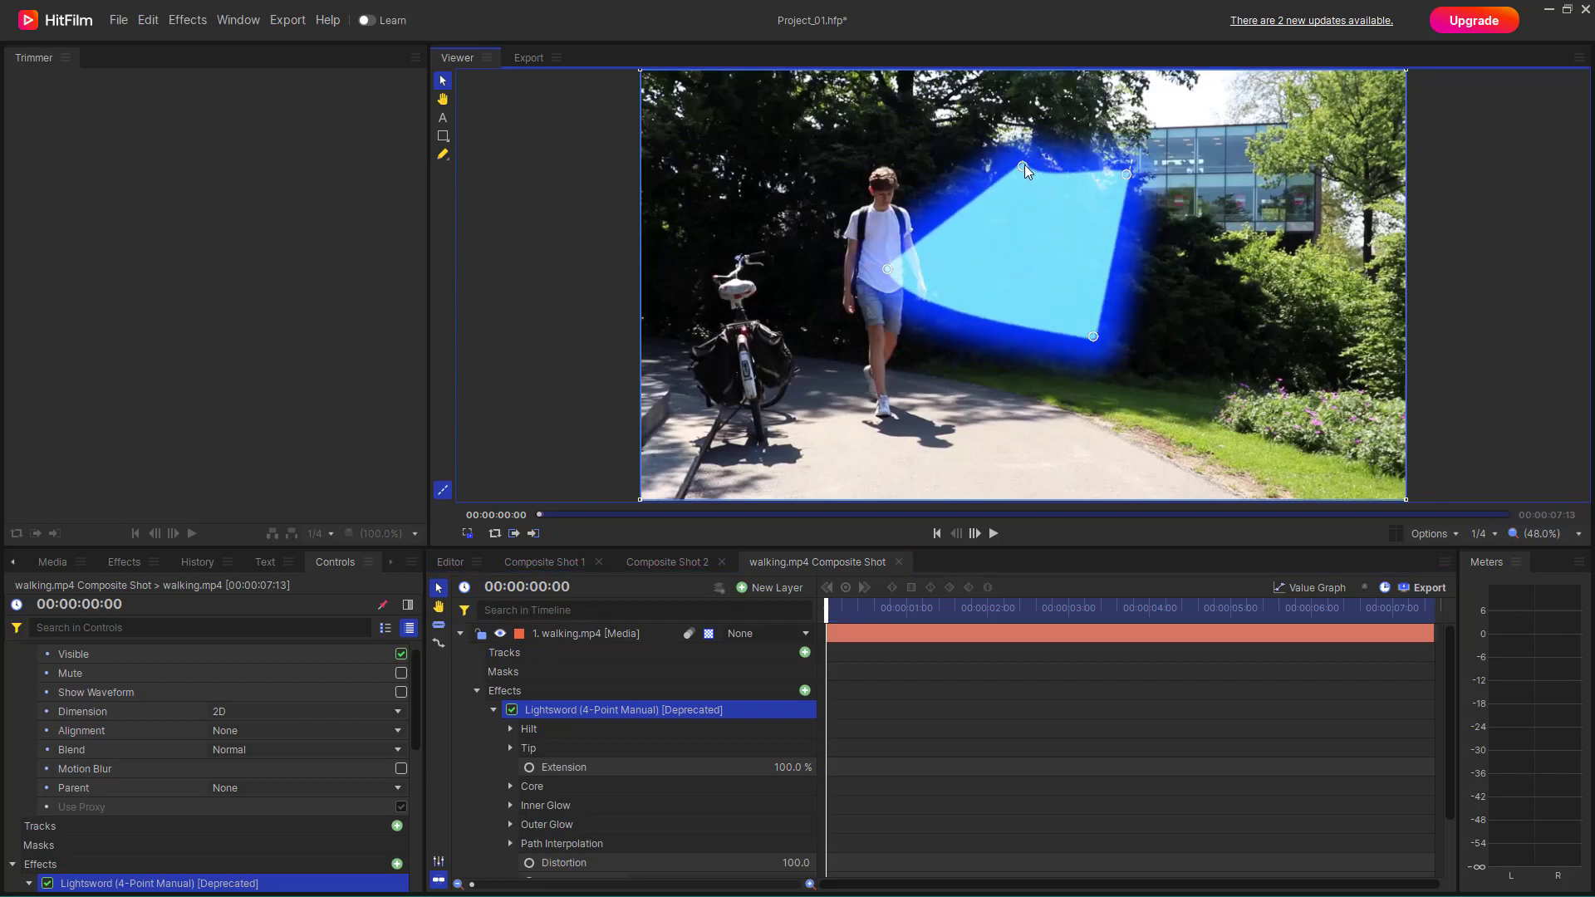
left_click_drag(1024, 165, 1009, 129)
- Try a hilt Position 1 X value of 4954.1, and undo it together with the last tip point move
left_click(510, 728)
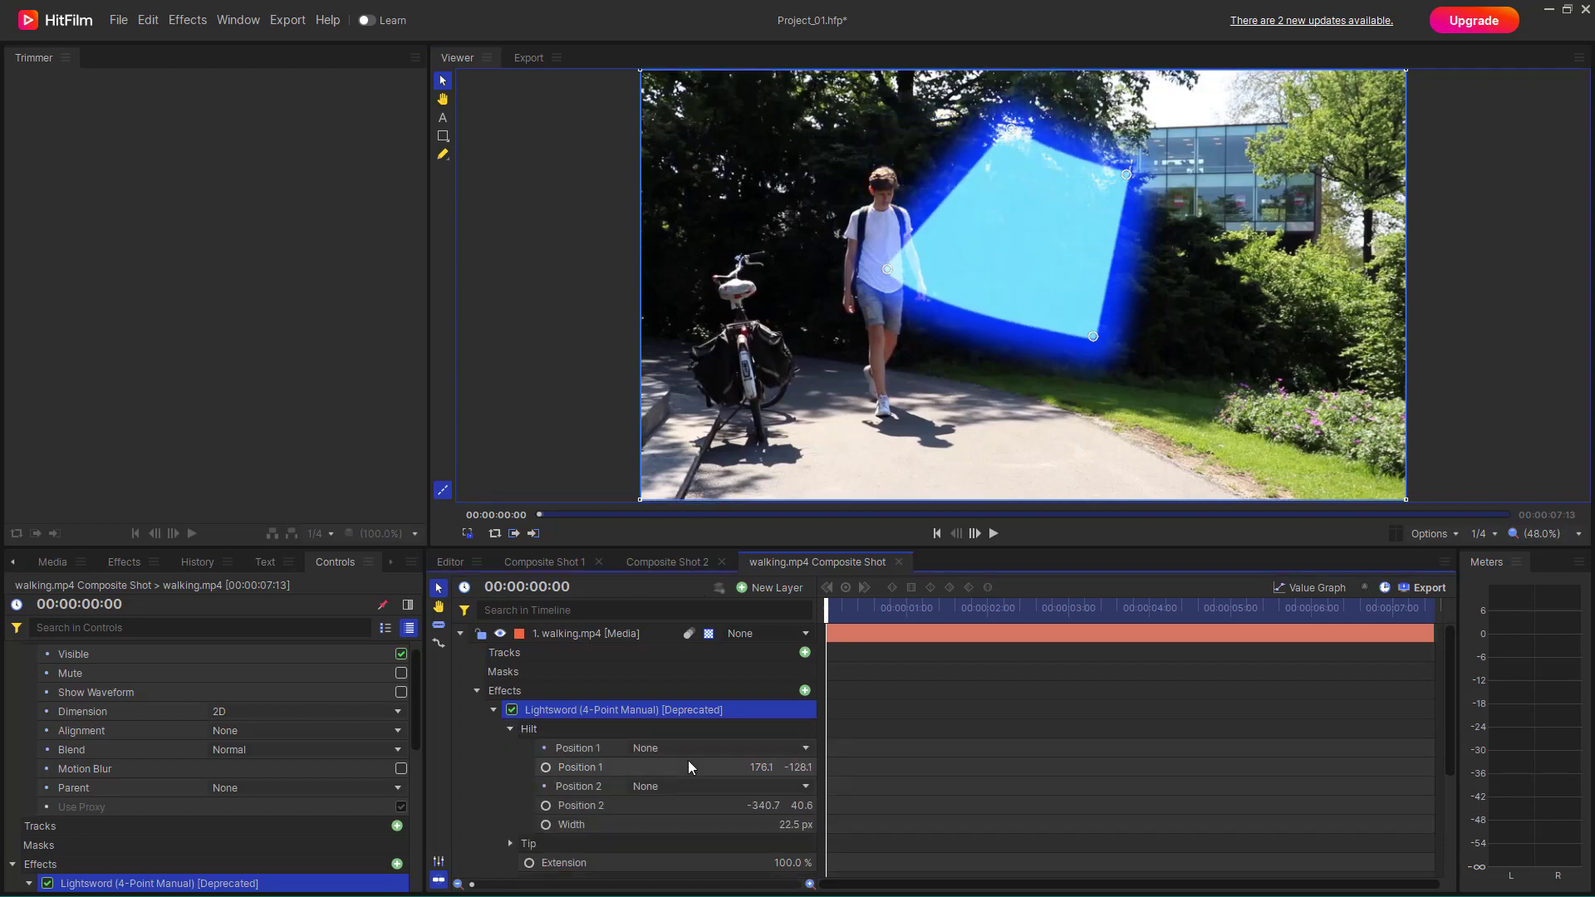
left_click(704, 751)
left_click(689, 778)
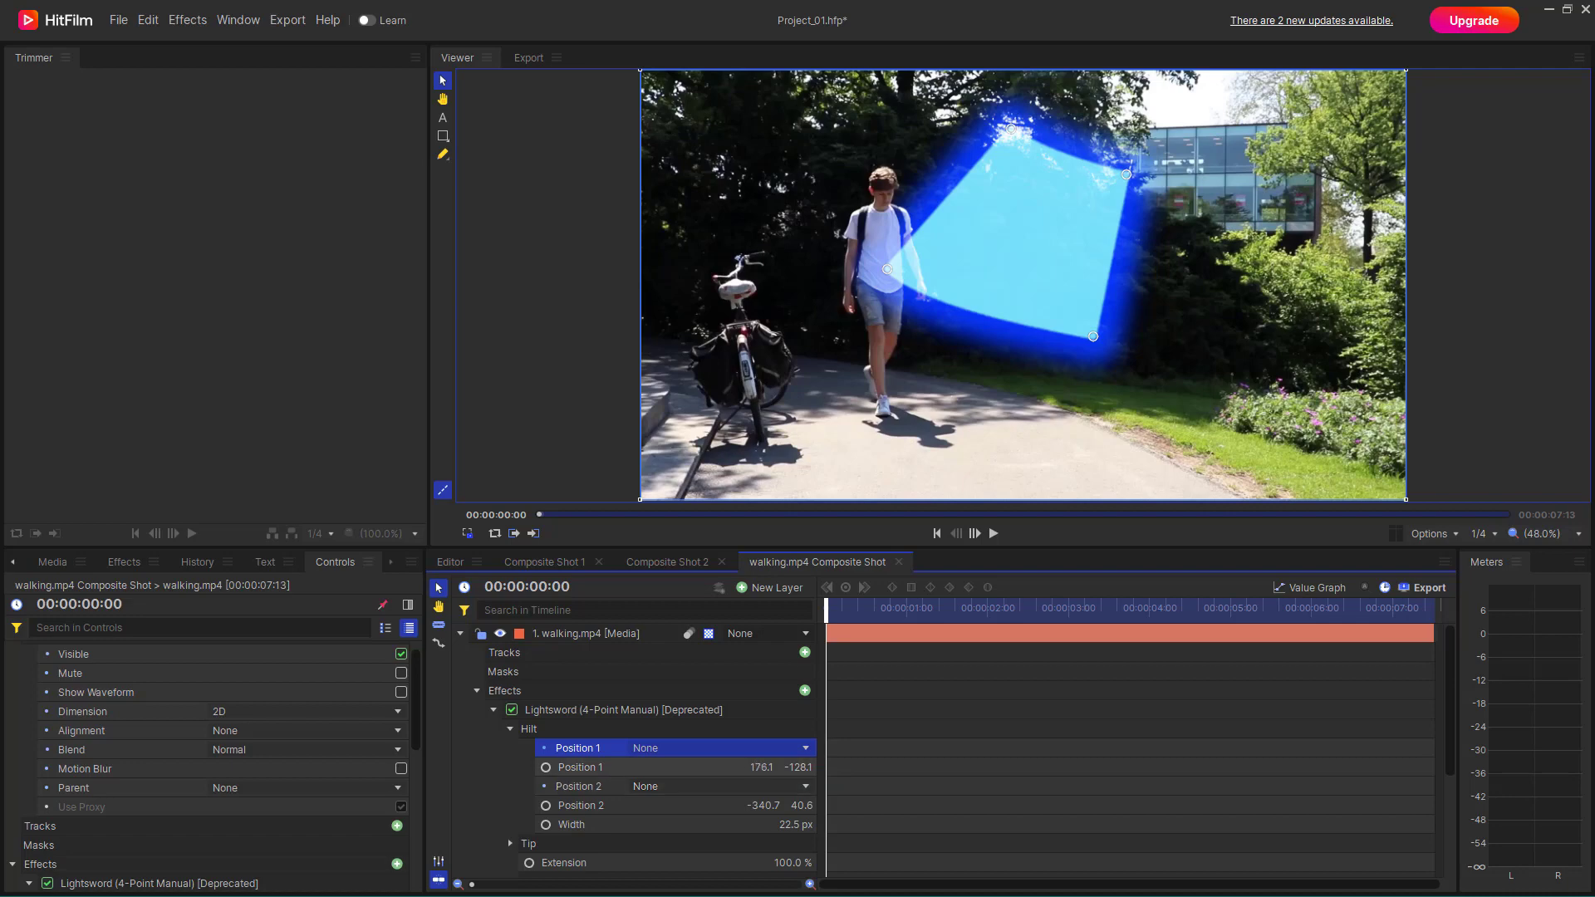
left_click_drag(759, 767, 1029, 767)
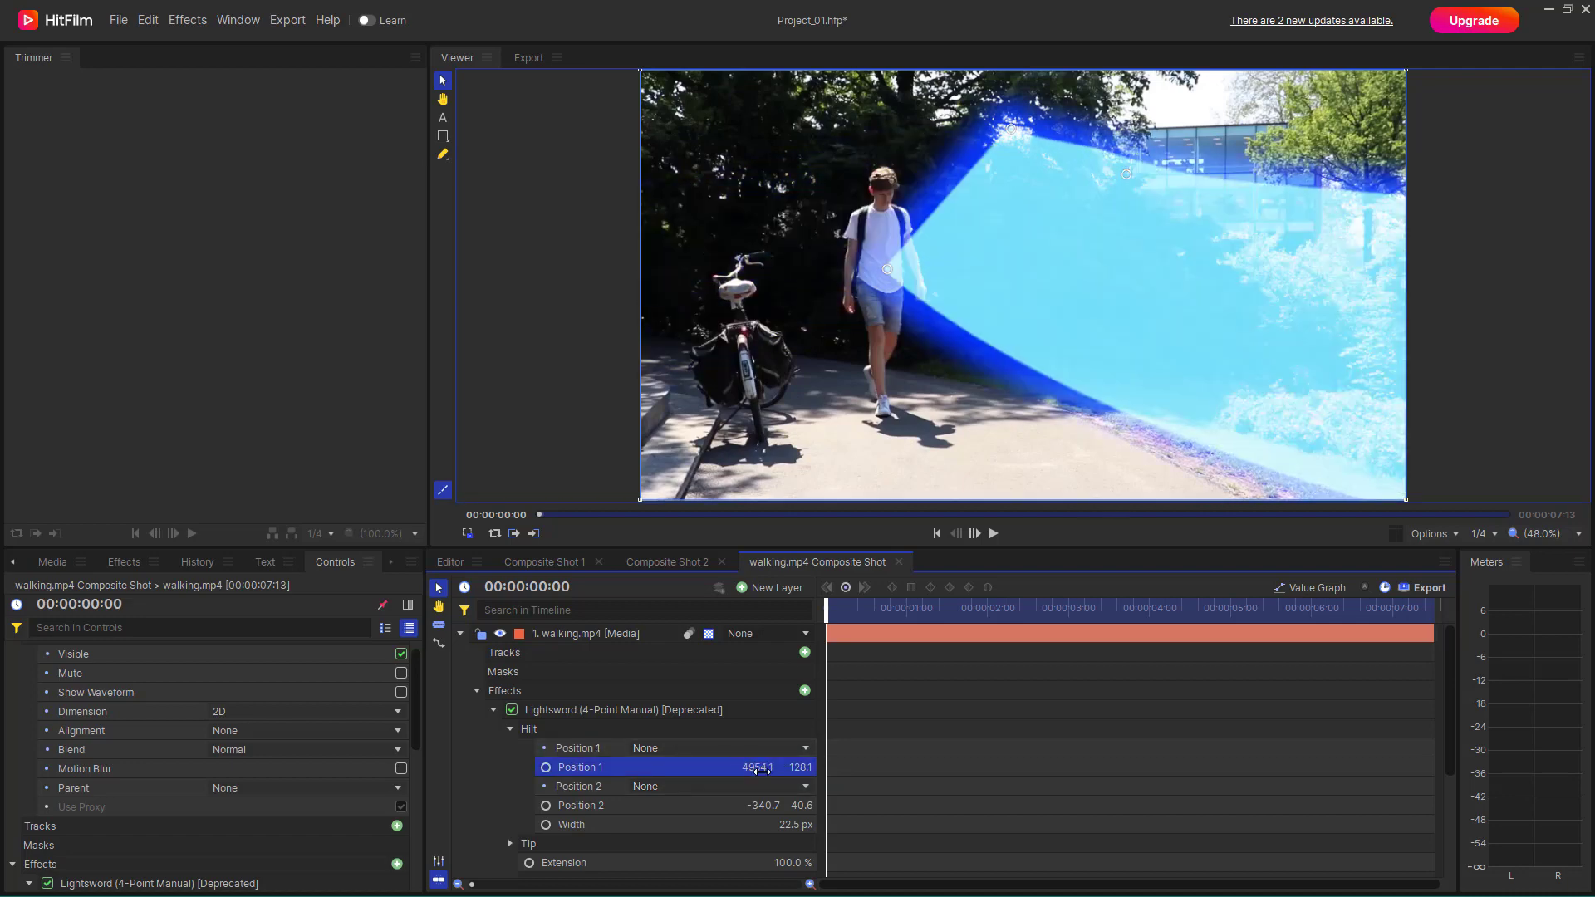
left_click(760, 769)
key("ctrl+z")
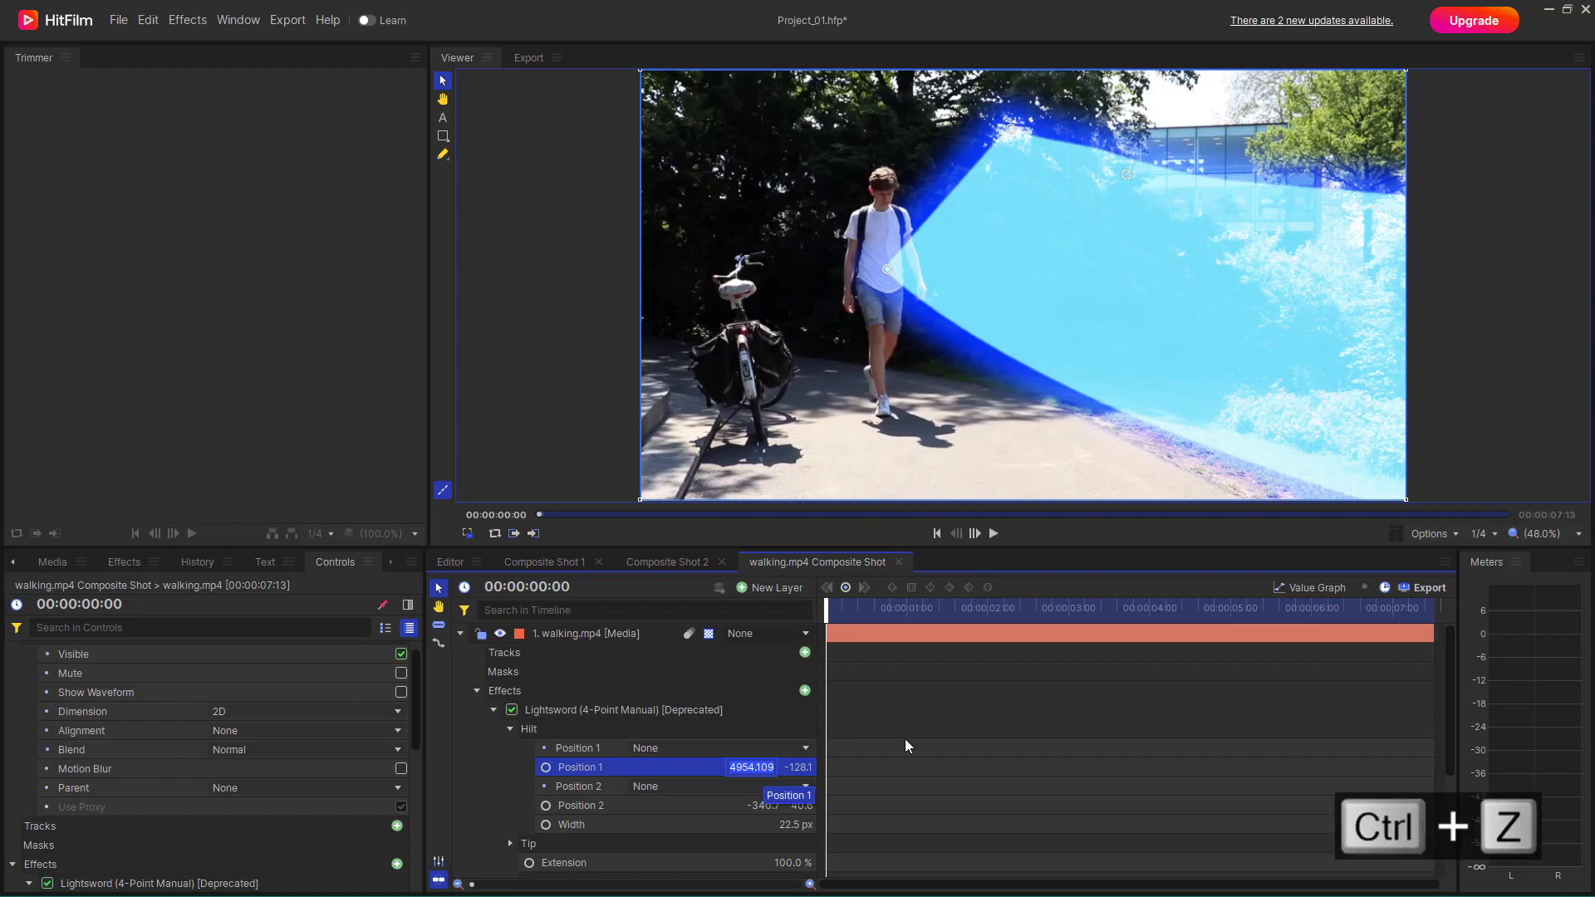
key("ctrl+z")
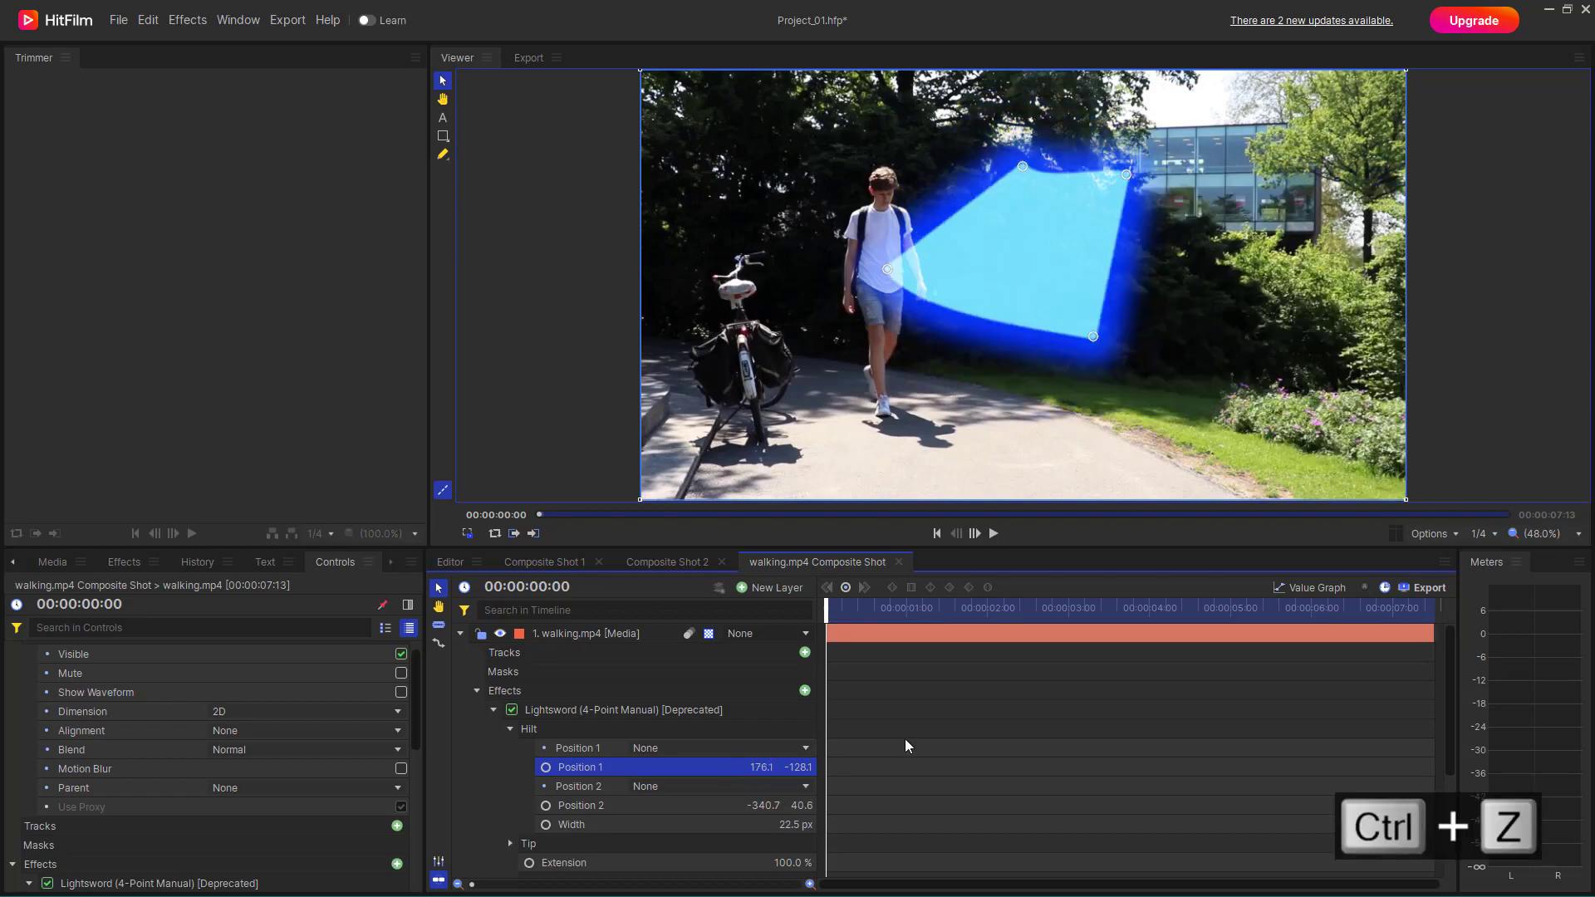
- Set the hilt's width to 59.6 px with the extension at 100%, and expand the Core settings
scroll(696, 755, "down", 2)
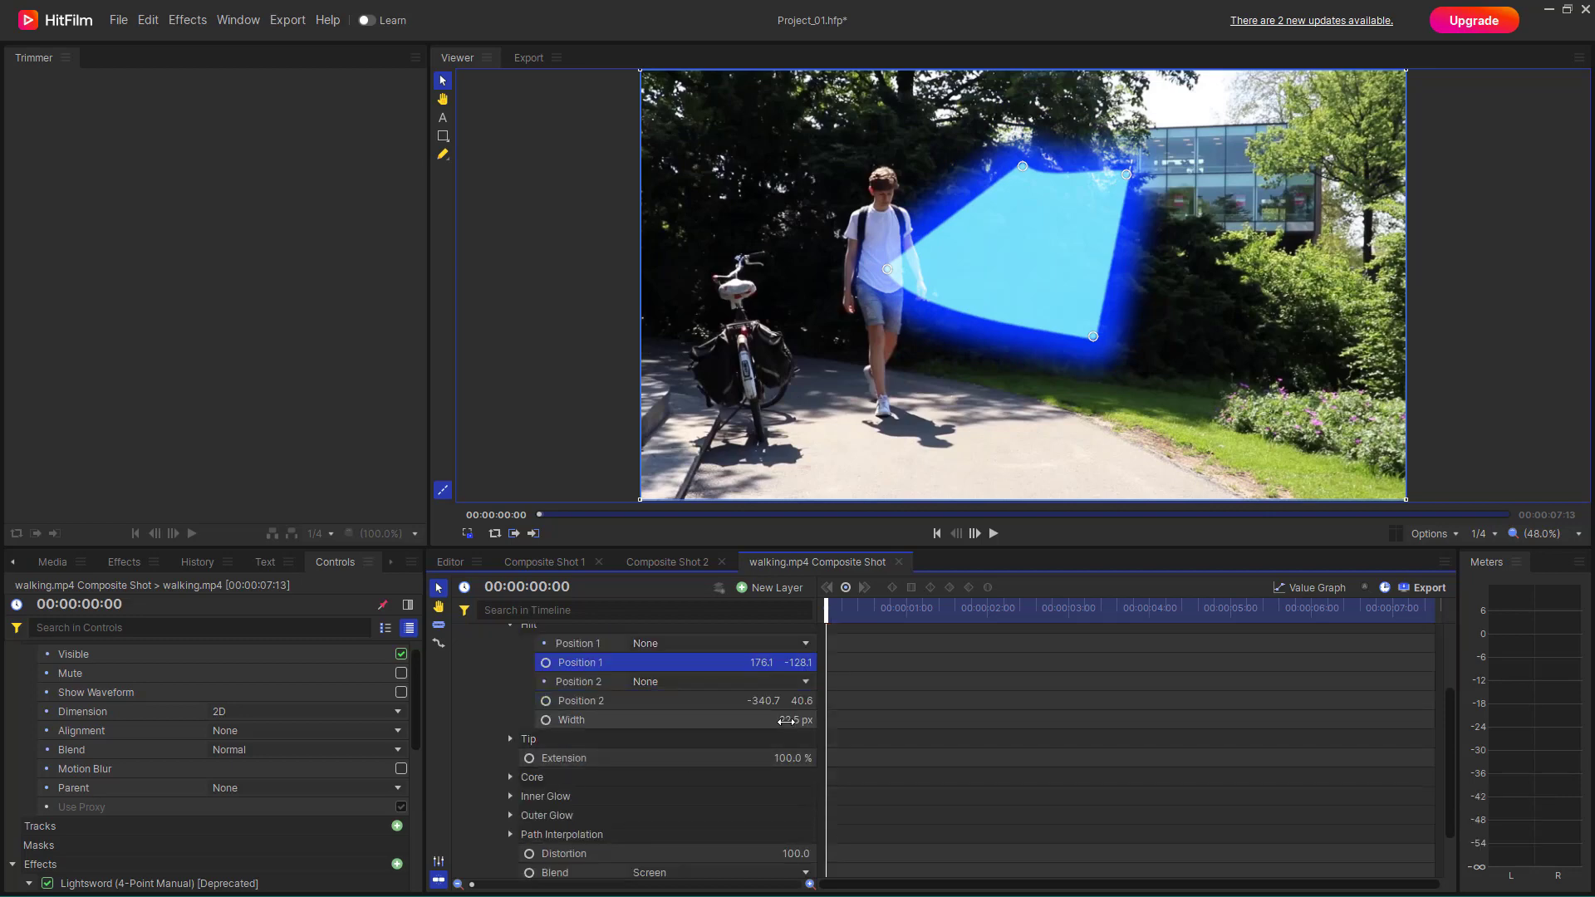
mouse_move(783, 720)
left_mouse_down()
mouse_move(734, 720)
mouse_move(791, 719)
left_mouse_up()
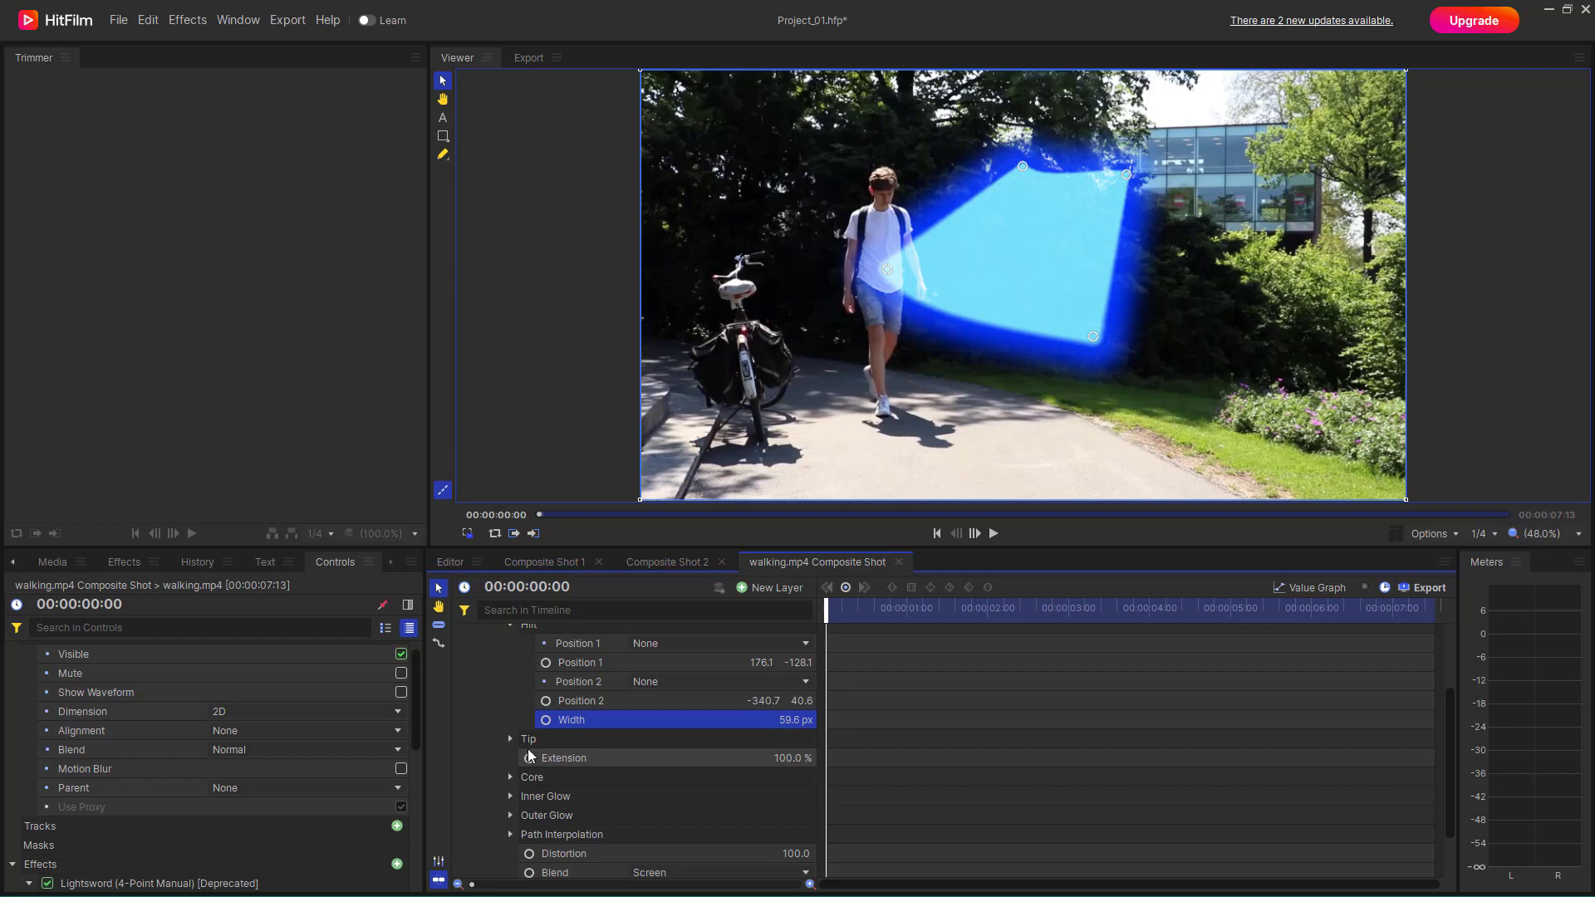
left_click(529, 760)
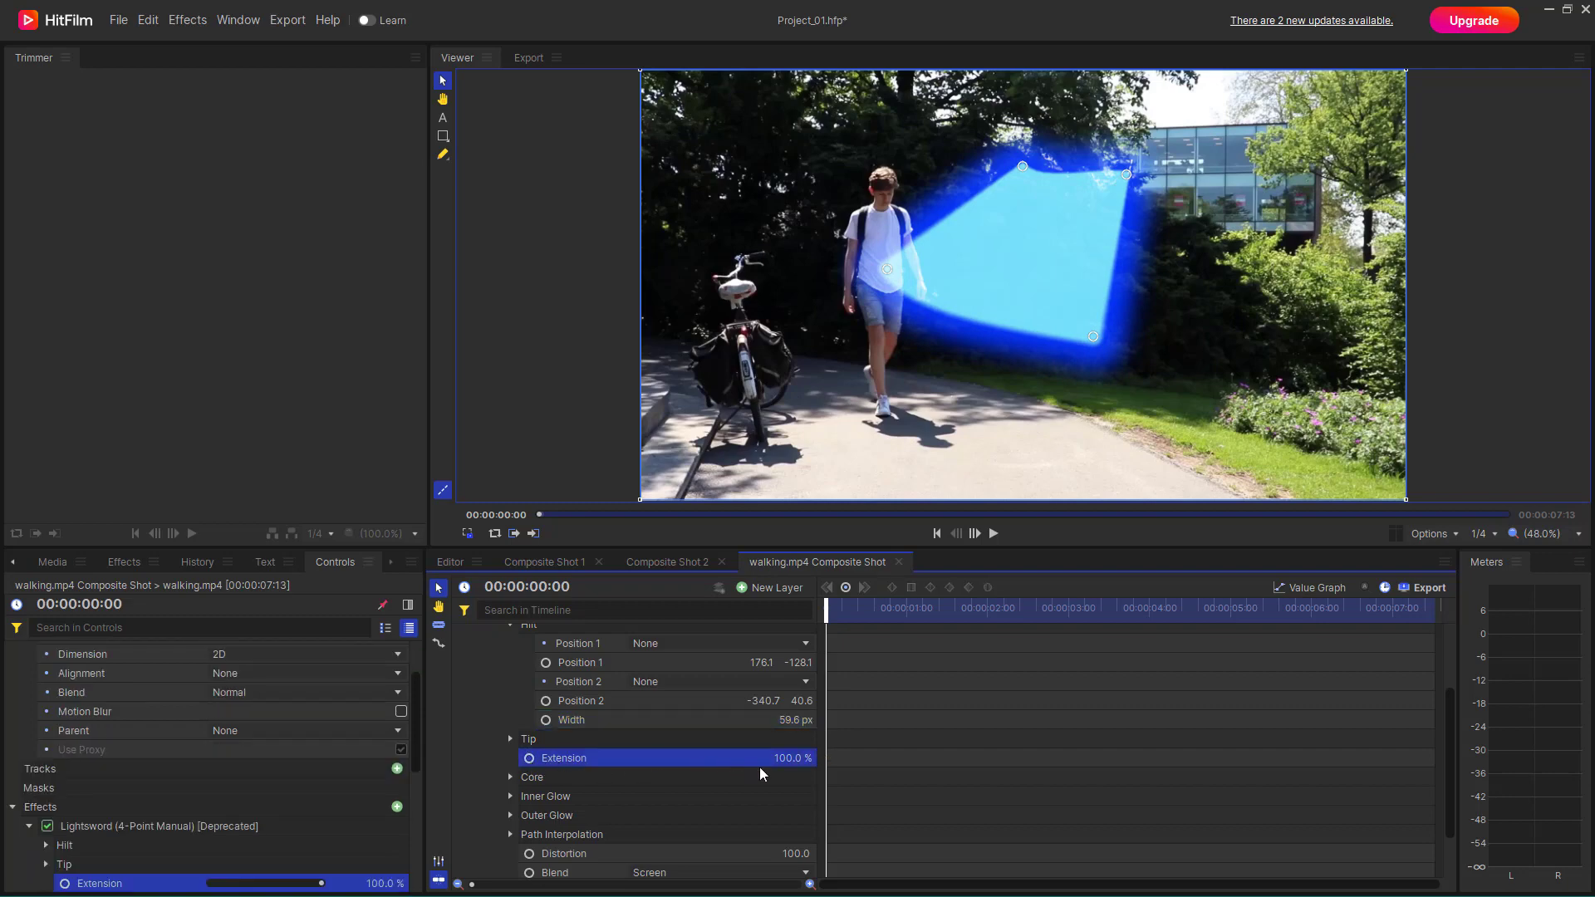
mouse_move(791, 758)
left_mouse_down()
mouse_move(772, 758)
mouse_move(799, 758)
left_mouse_up()
left_click(534, 779)
scroll(544, 779, "down", 1)
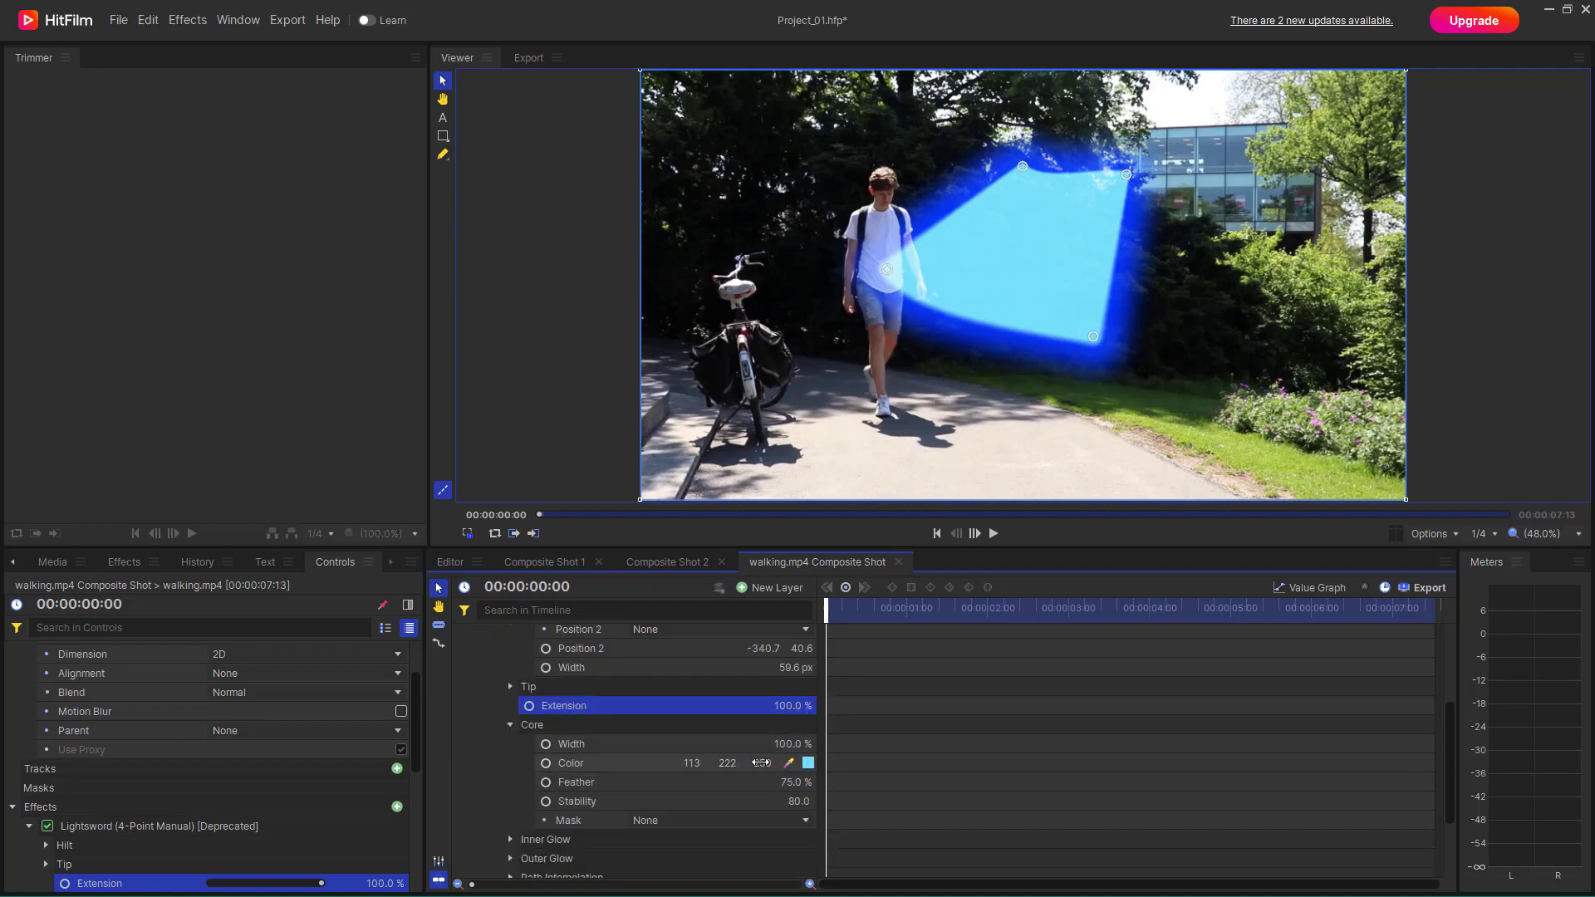
left_click(573, 763)
- Set the path interpolation's Hilt 1 angle to 1x 70.0 and the Lightsword's distortion to 500
scroll(593, 802, "down", 2)
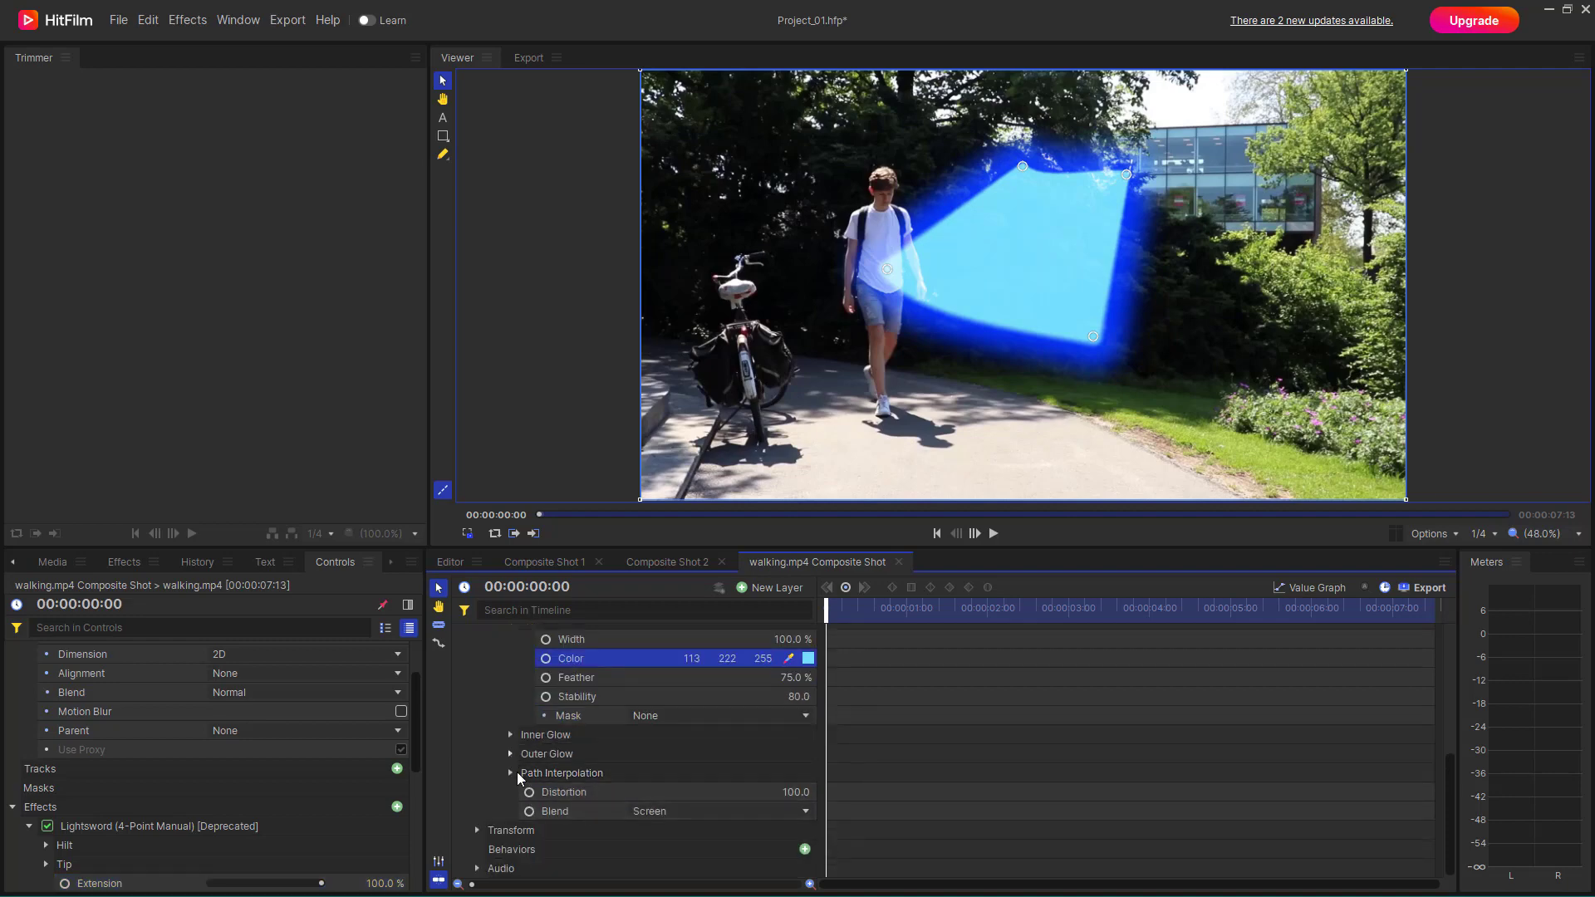
left_click(511, 774)
scroll(653, 780, "down", 2)
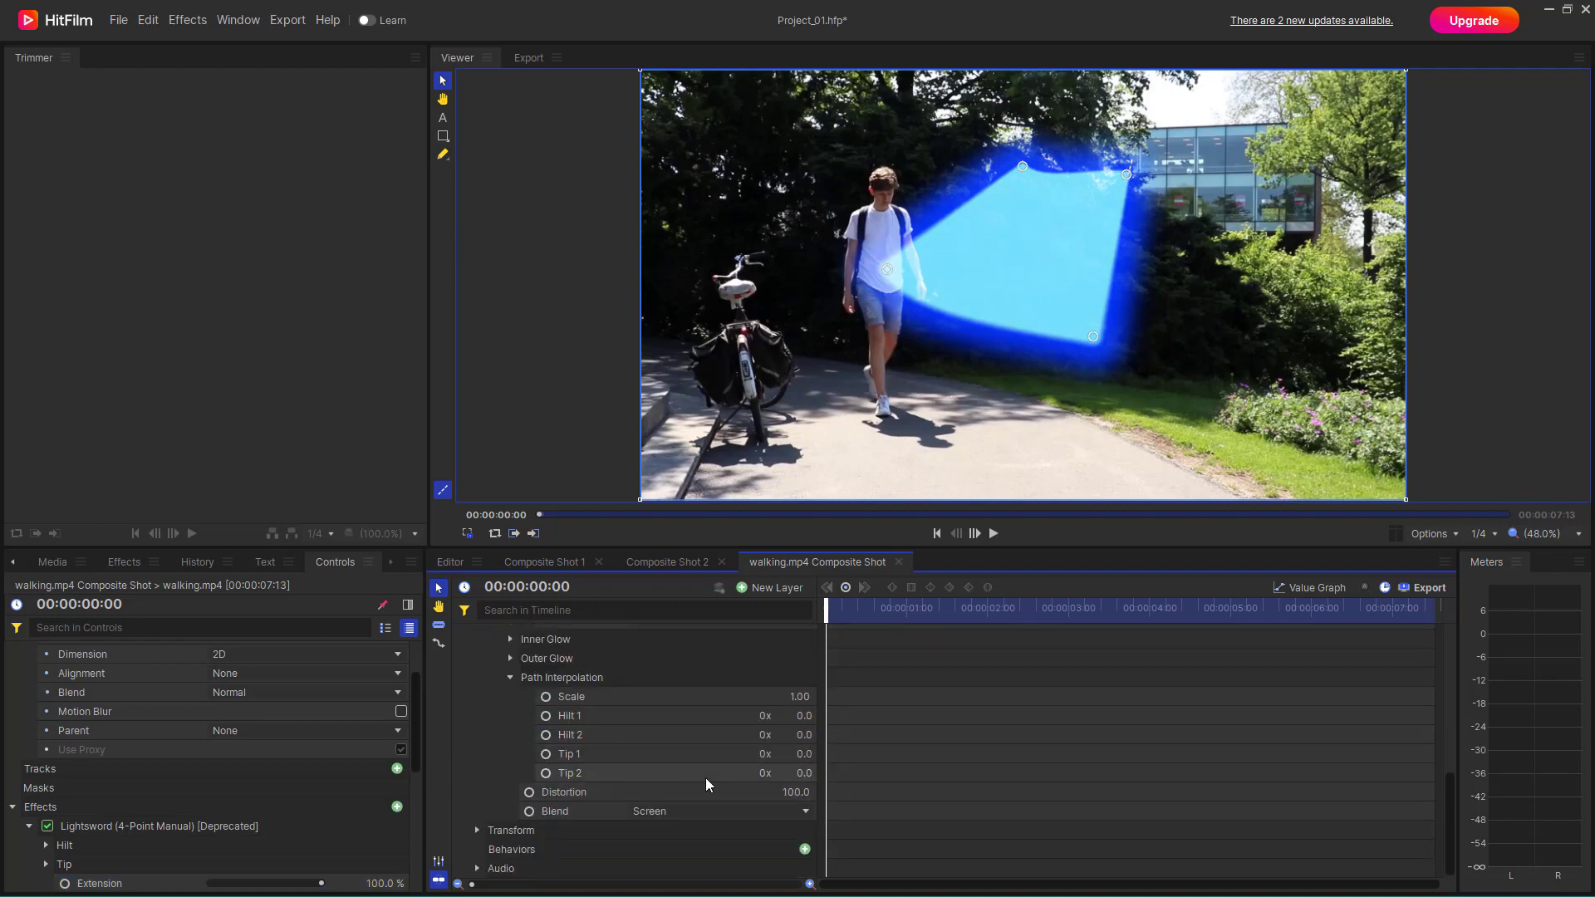
left_click_drag(763, 717, 625, 814)
- Set the Lightsword (4-Point Manual) effect's blend mode to Multiply
left_click(695, 815)
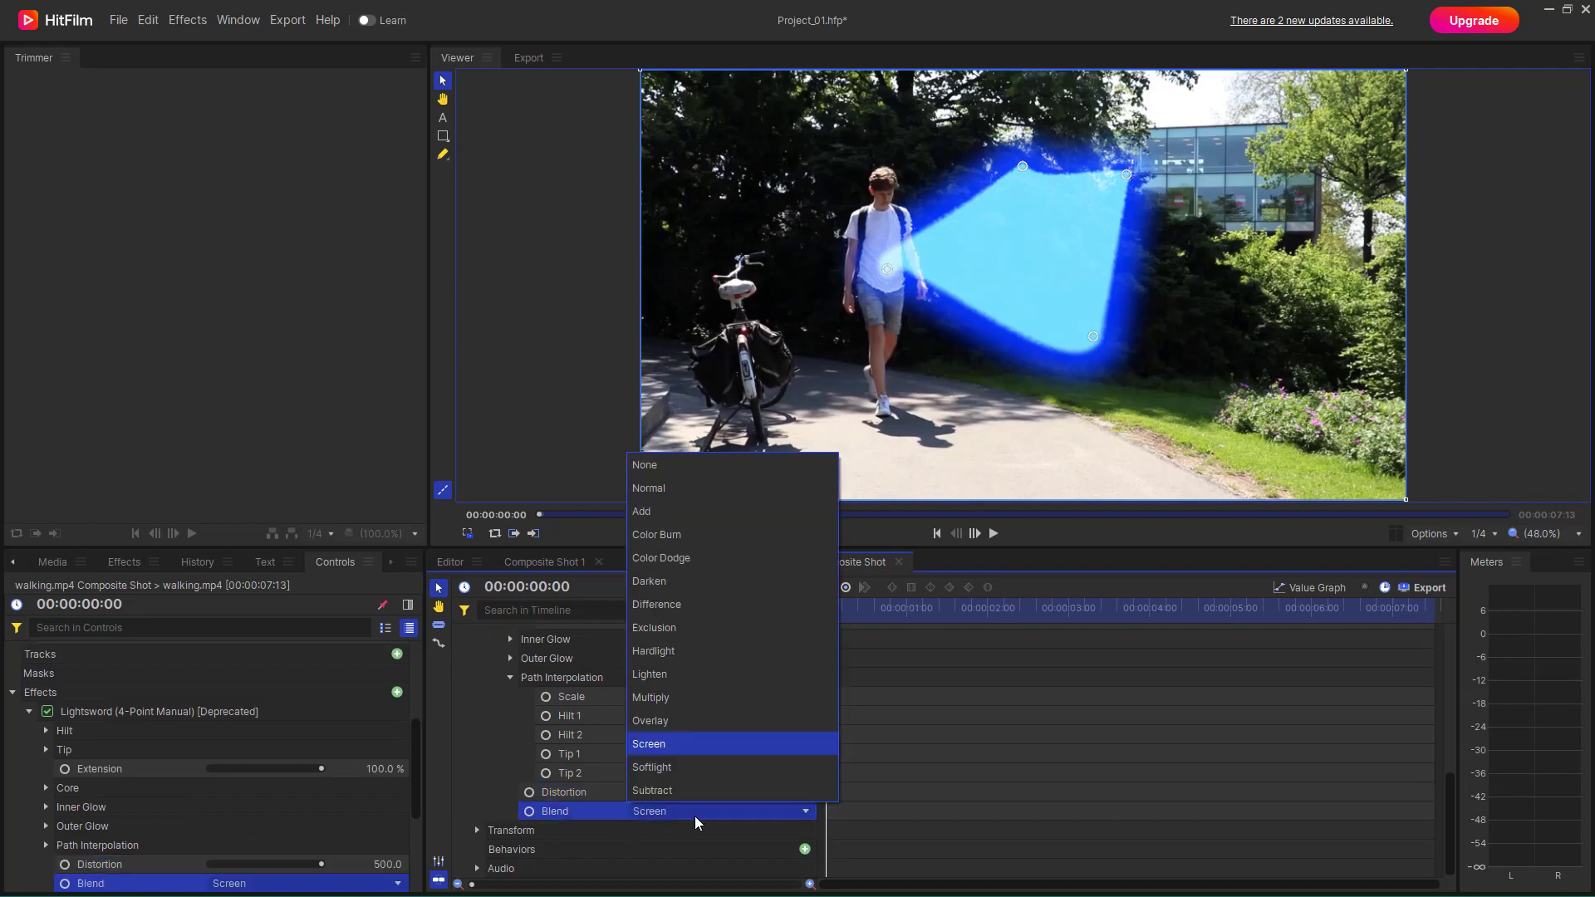
left_click(705, 694)
scroll(676, 674, "down", 1)
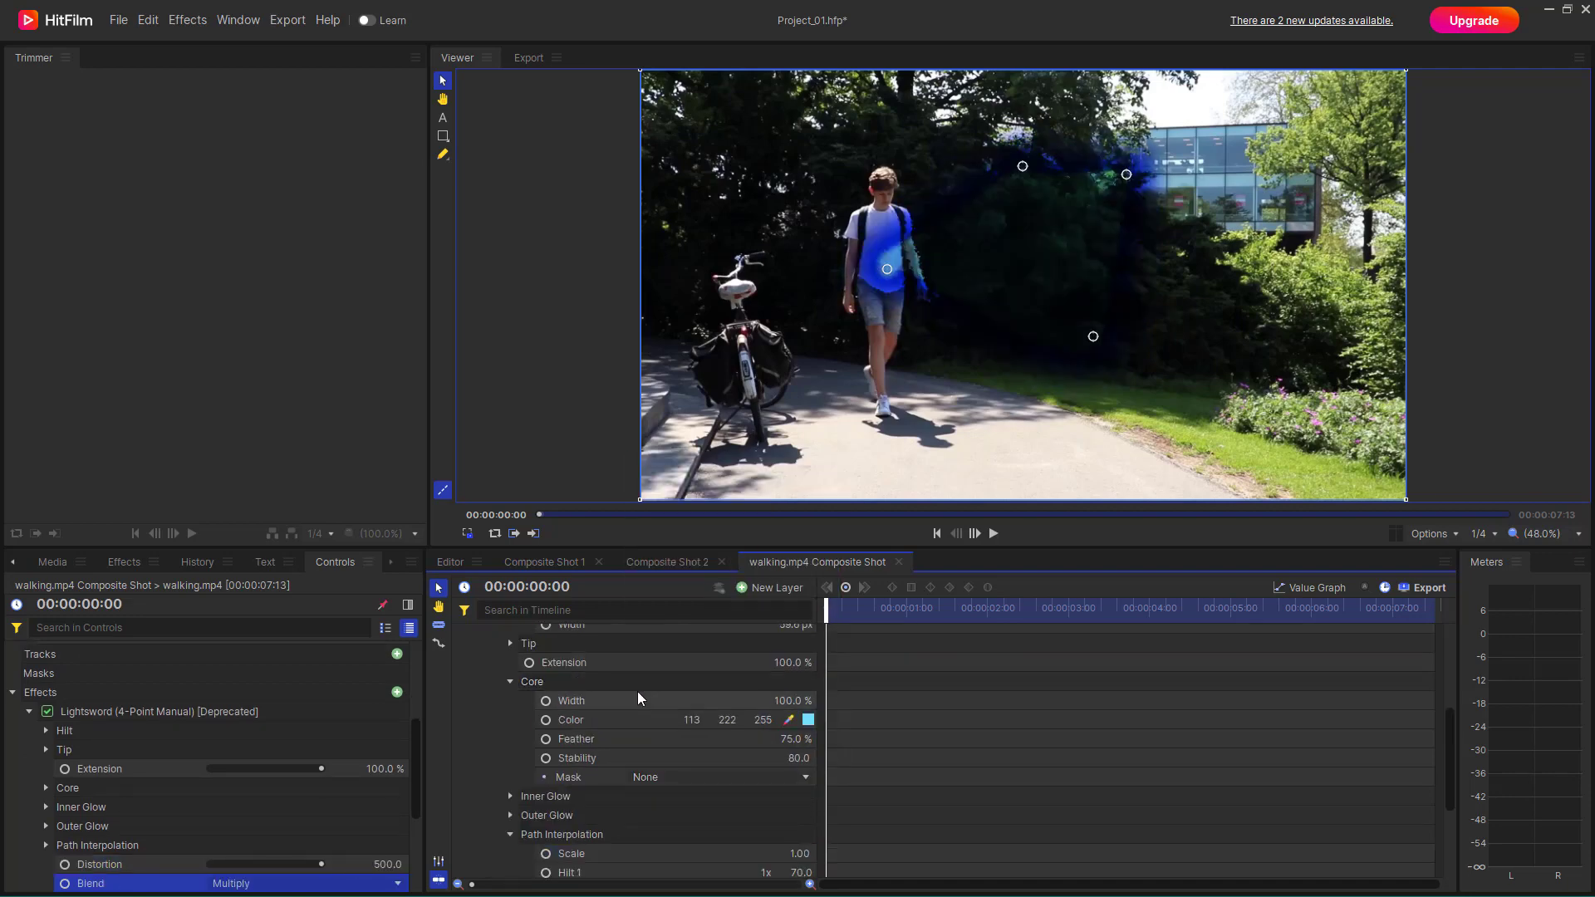
- Delete the Lightsword (4-Point Manual) effect from the walking.mp4 layer
scroll(618, 721, "up", 6)
left_click(600, 712)
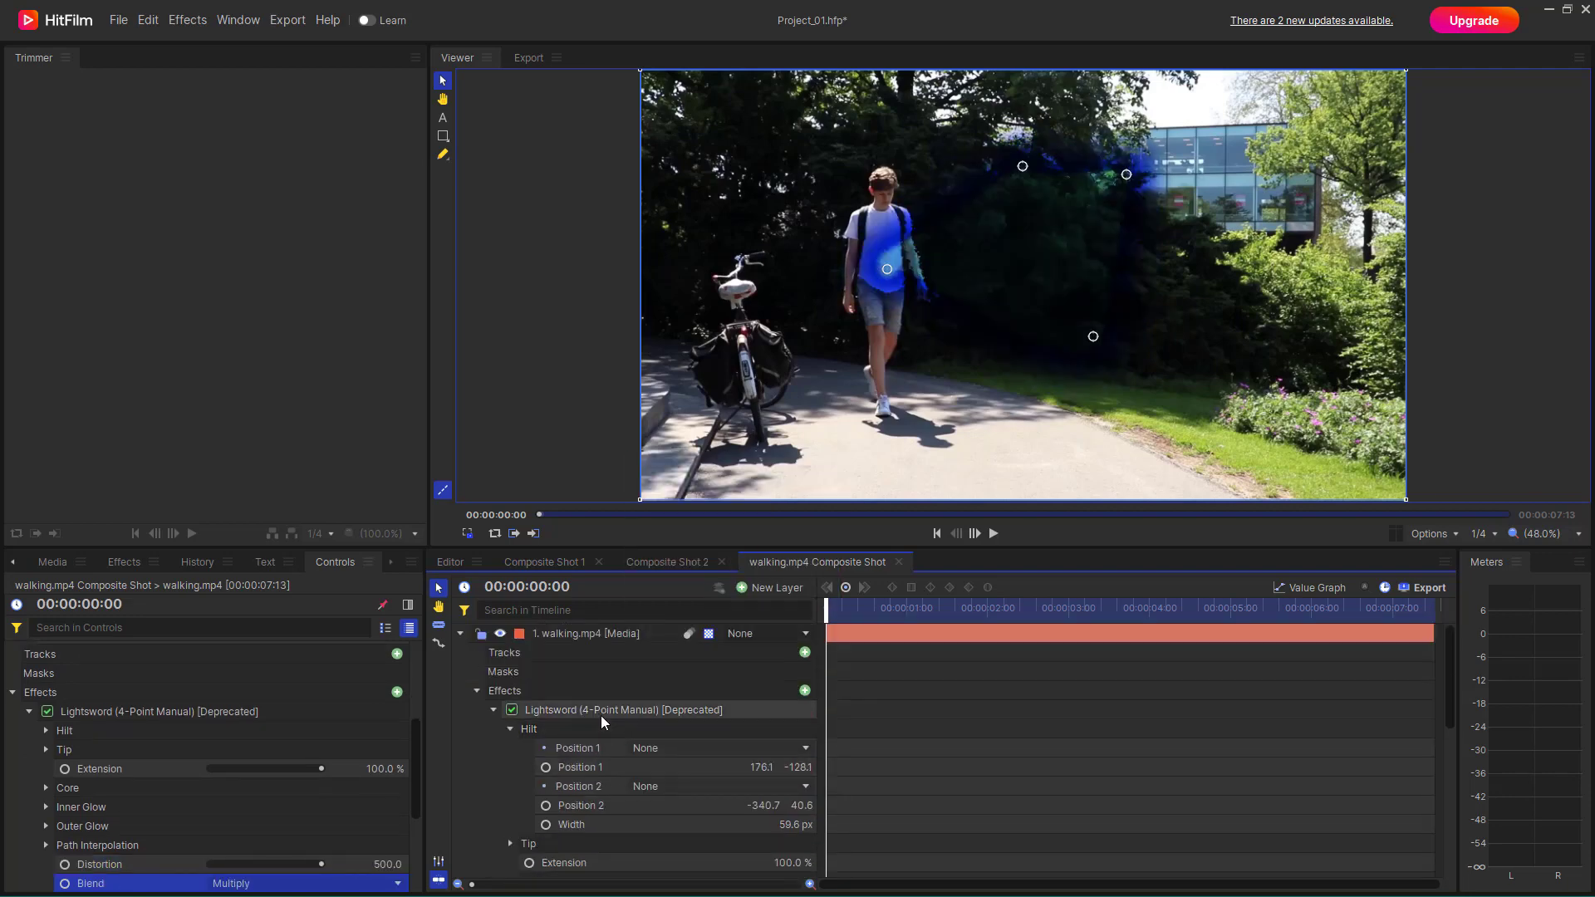
key("Delete")
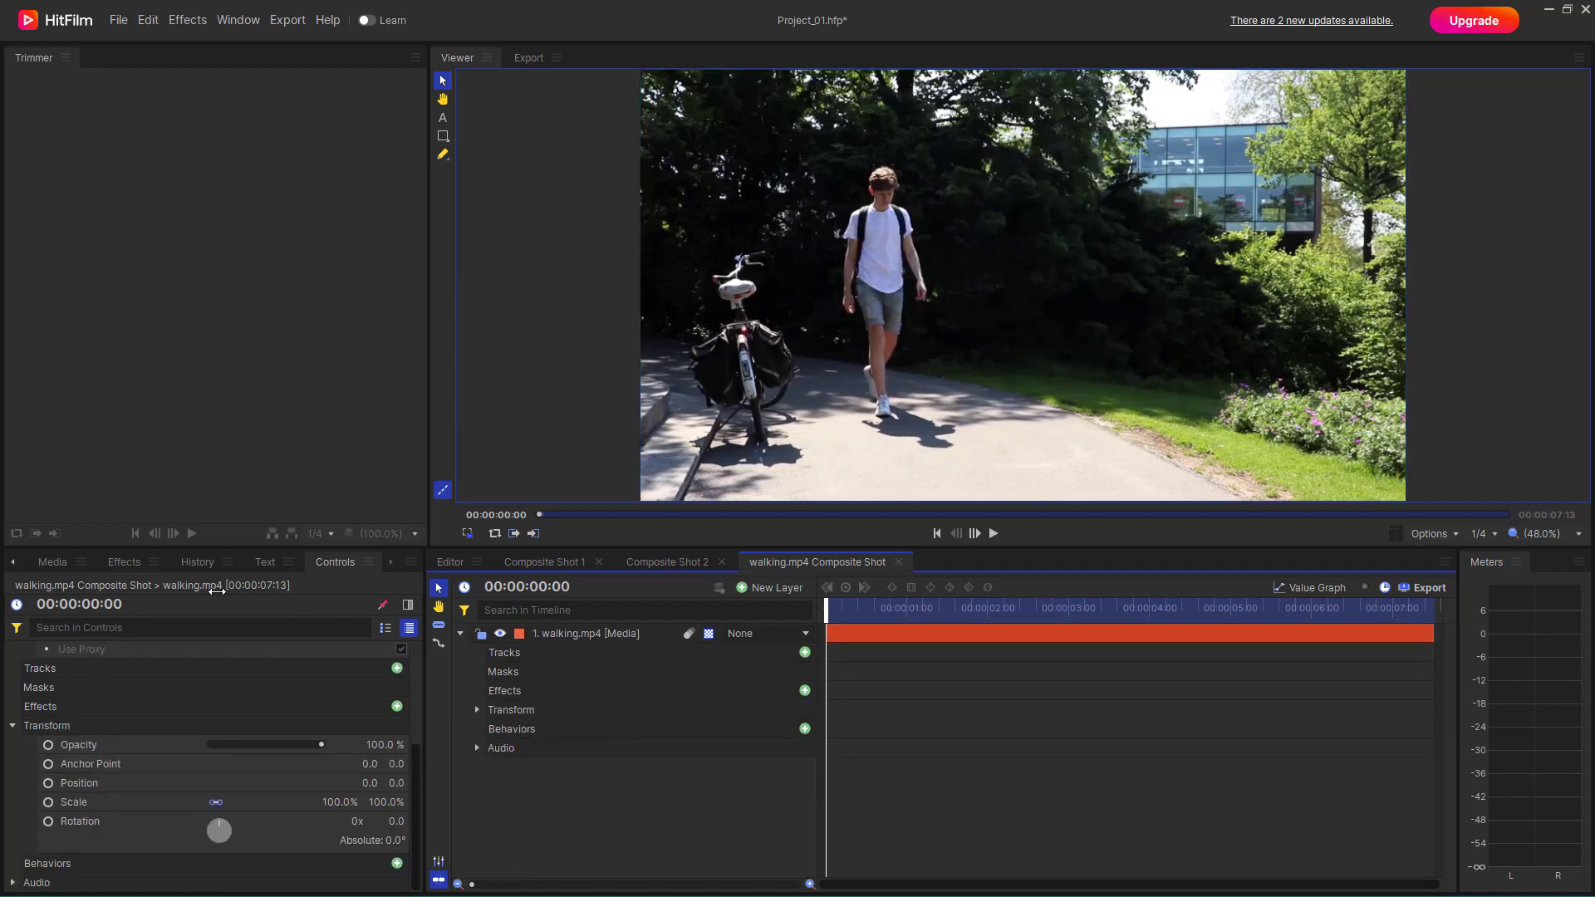
- Apply the deprecated Lightsword (Glow Only) effect to the walking.mp4 layer and expand it, keeping its source at None
left_click(125, 562)
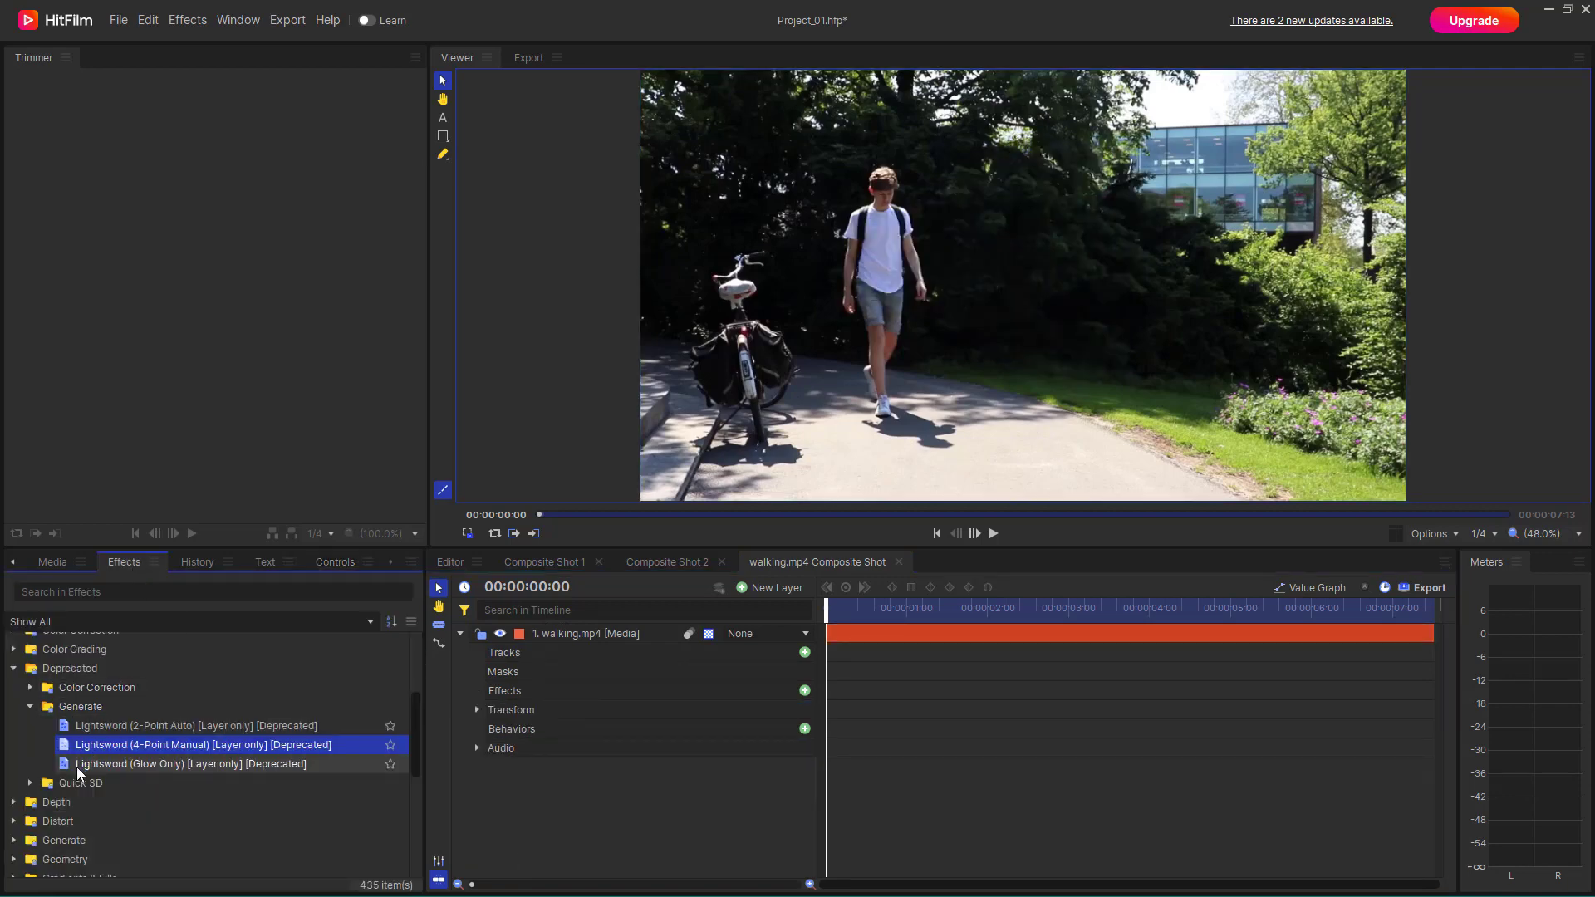
left_click_drag(70, 768, 585, 629)
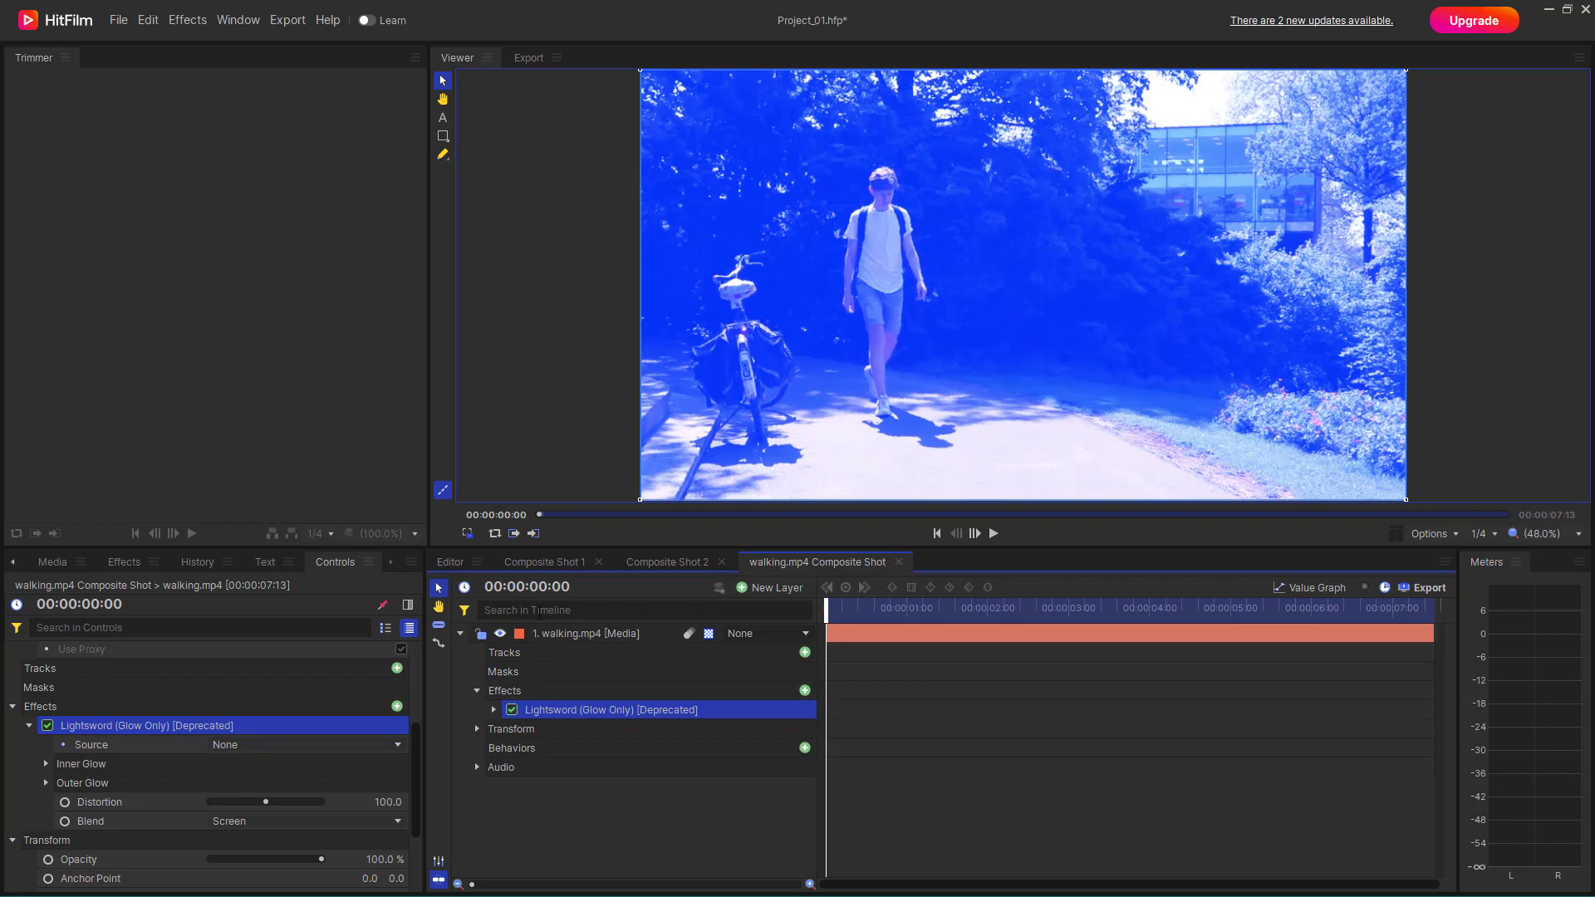
left_click(493, 709)
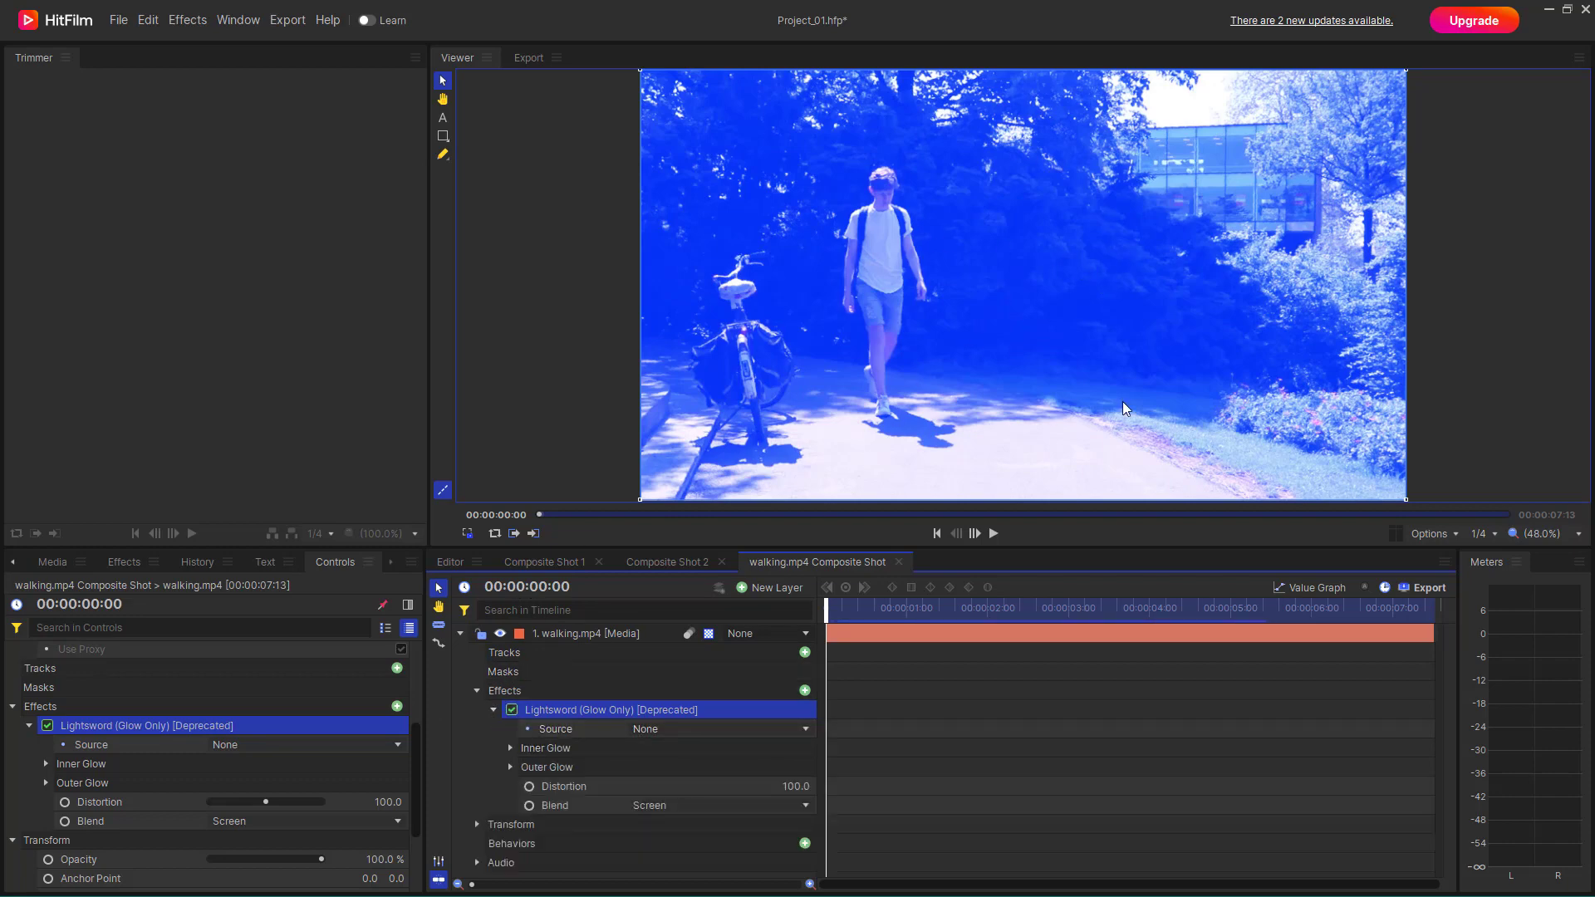
left_click(786, 734)
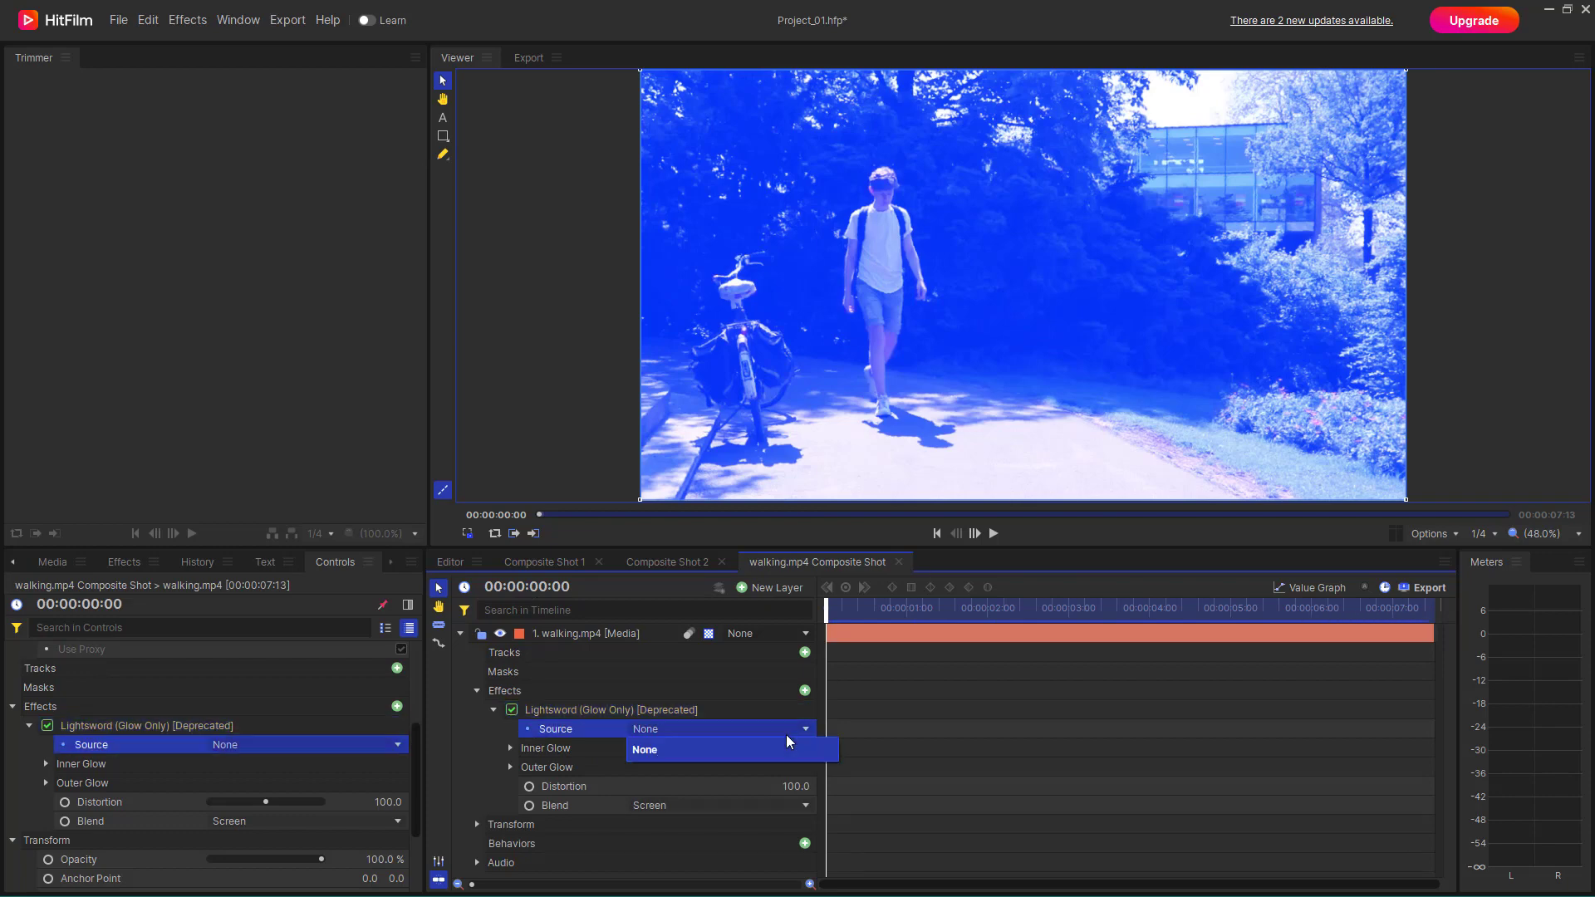
left_click(650, 758)
- Expand the effect's Inner Glow settings and vary the blue component of its color, trying 0 first
left_click(608, 752)
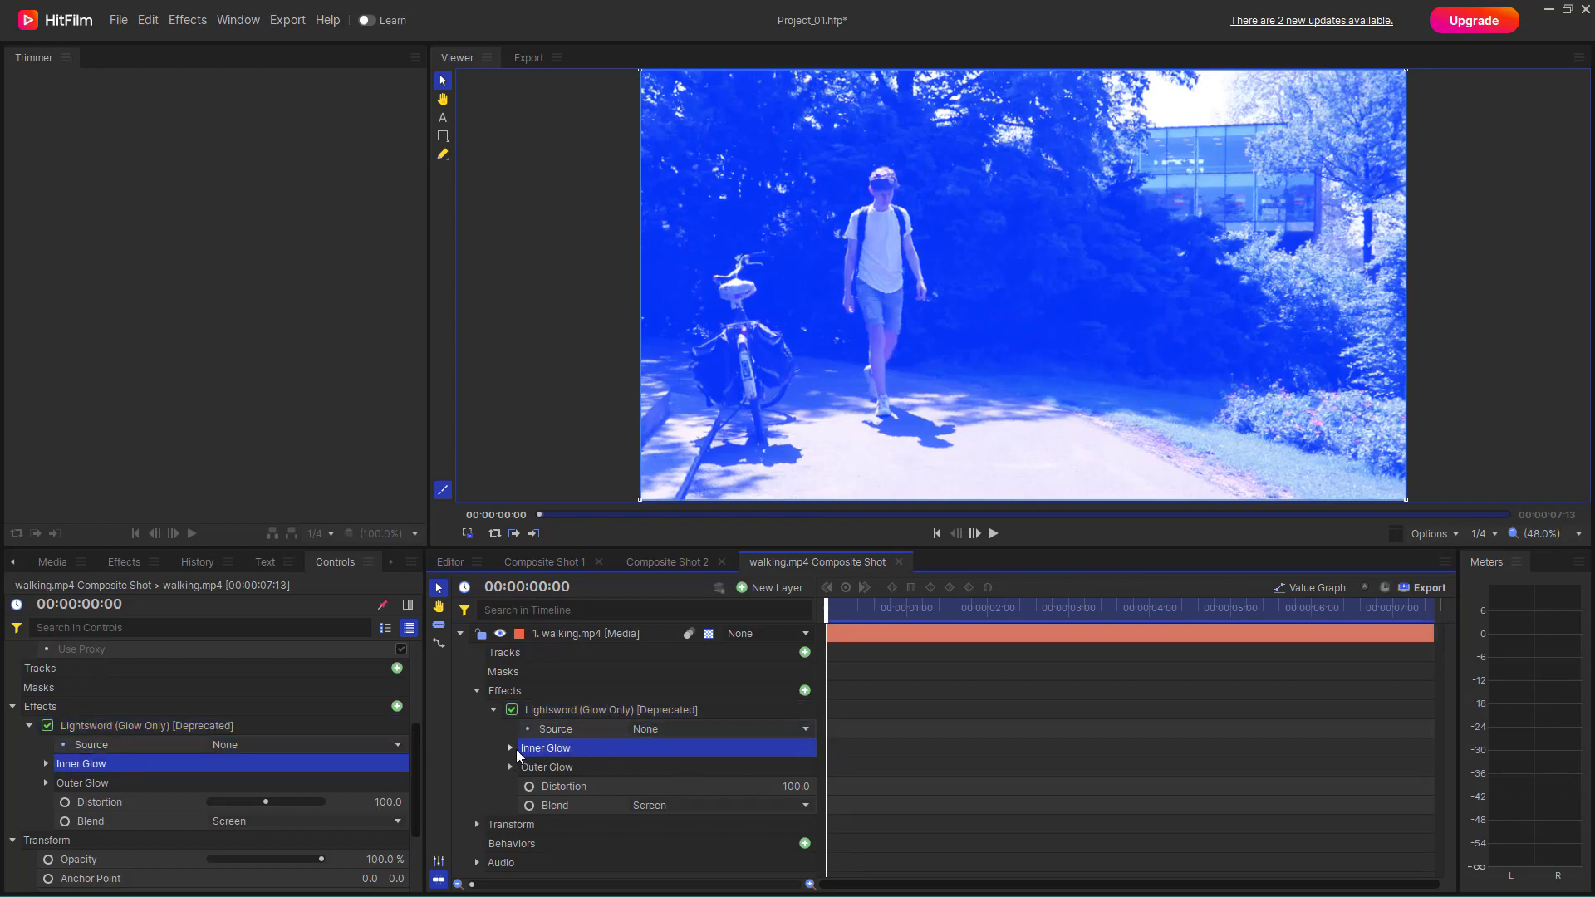
left_click(512, 749)
left_click(763, 785)
type("0")
key("Return")
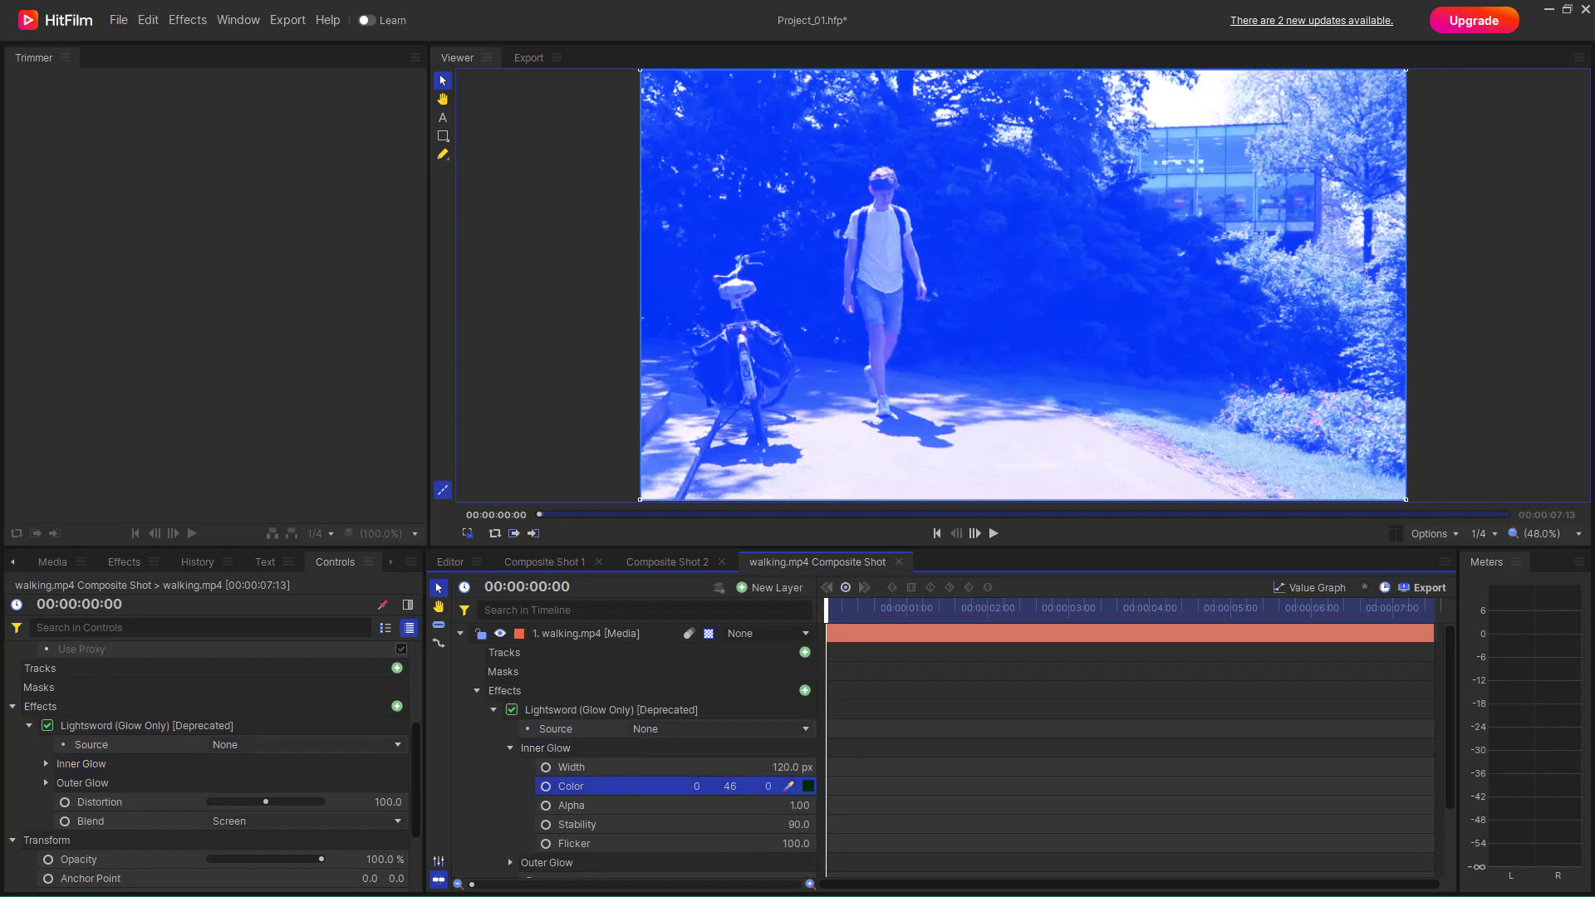
left_click_drag(764, 785, 954, 786)
- Switch to Composite Shot 1 and apply the Lightsword (Glow Only) effect to the sss.mp4 layer
left_click(556, 563)
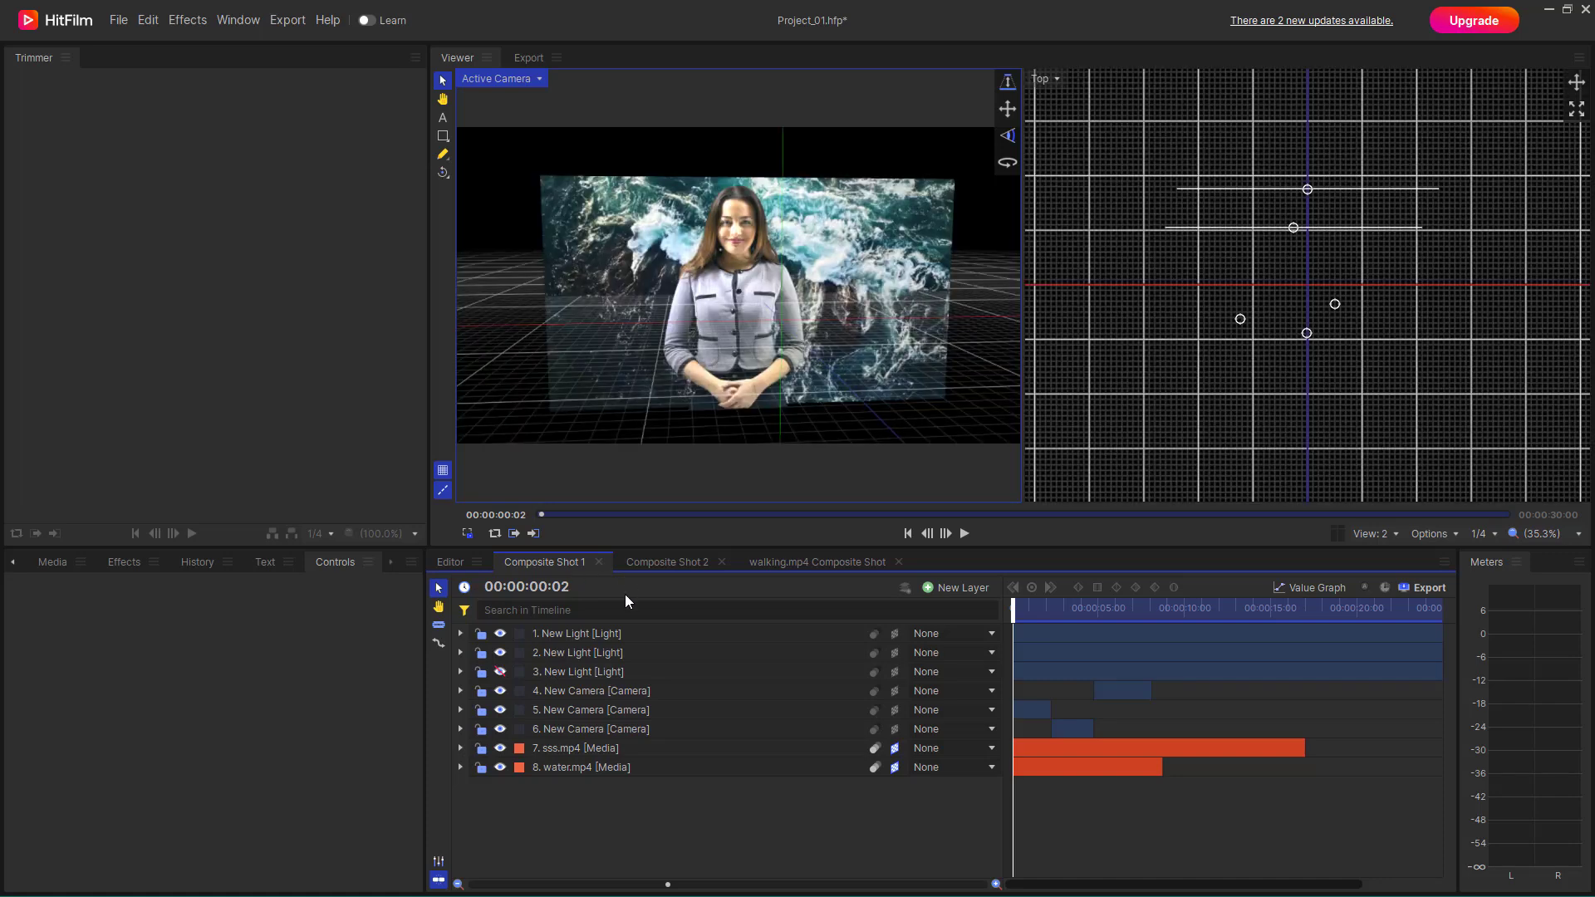
left_click(579, 747)
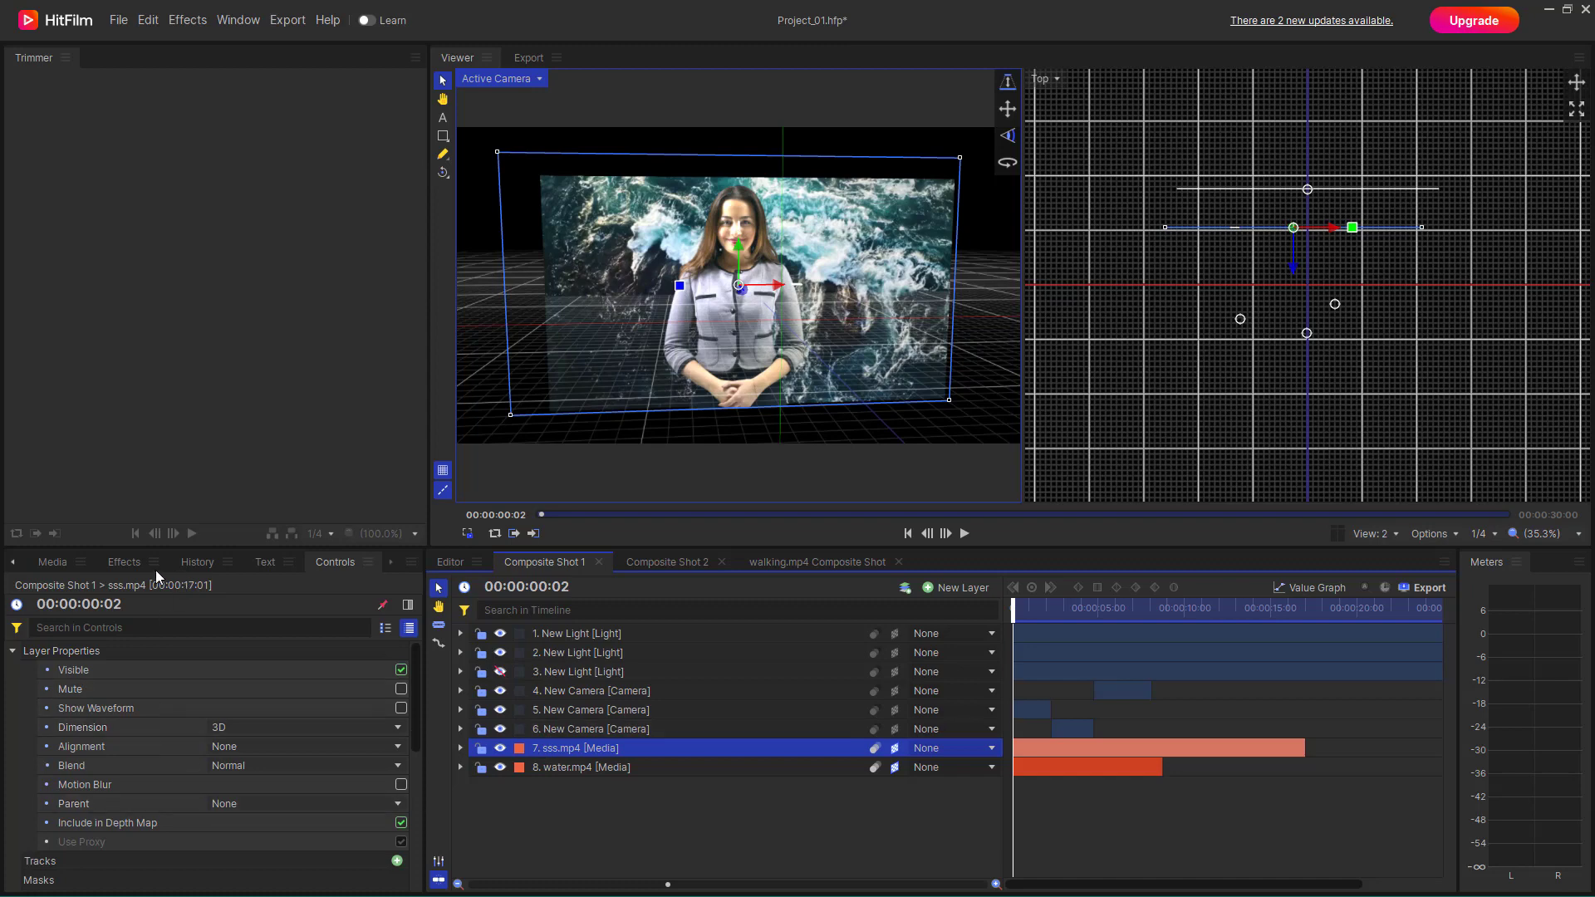
left_click(126, 562)
left_click_drag(133, 769, 530, 749)
scroll(605, 746, "down", 3)
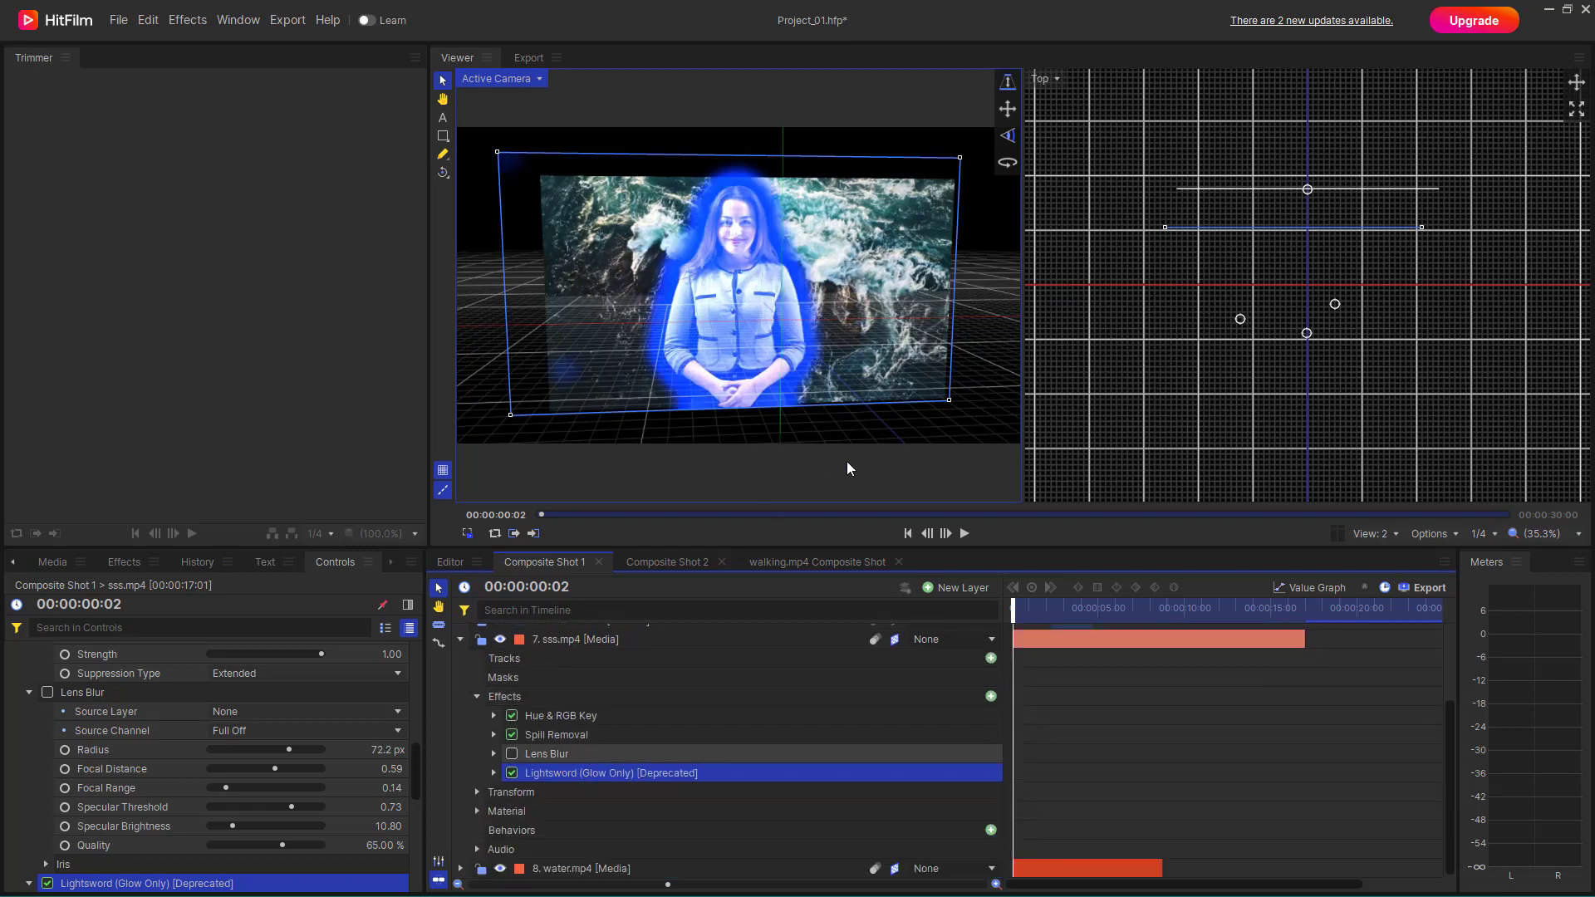
- Expand the sss.mp4 layer's Lightsword (Glow Only) effect, keep its blend mode at Screen, and set the distortion to 500
left_click(495, 773)
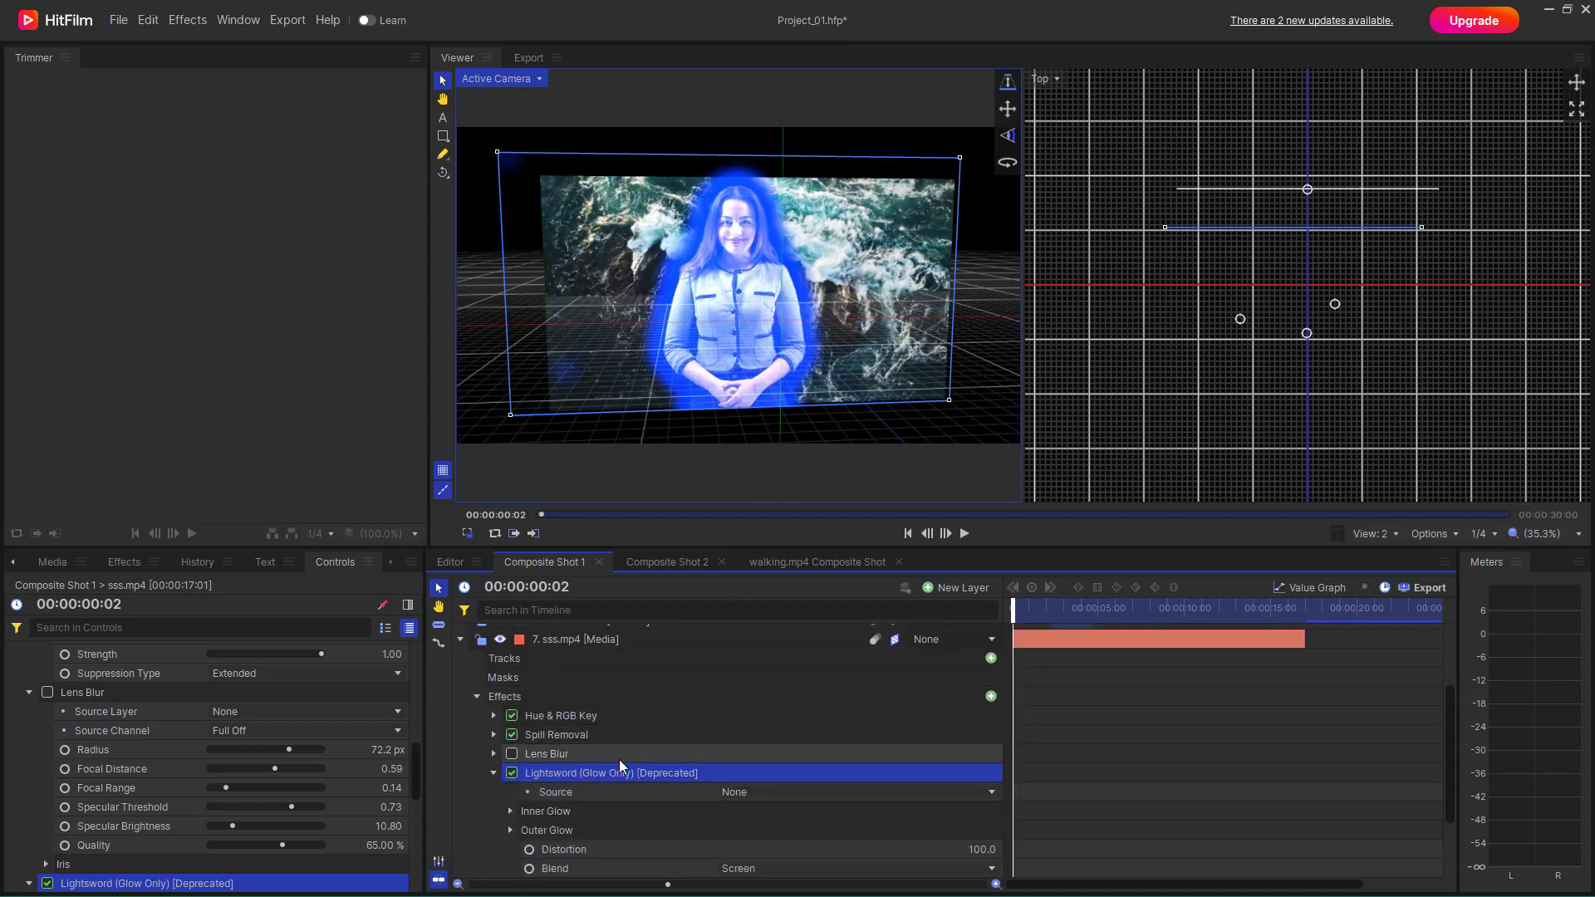
scroll(620, 760, "down", 3)
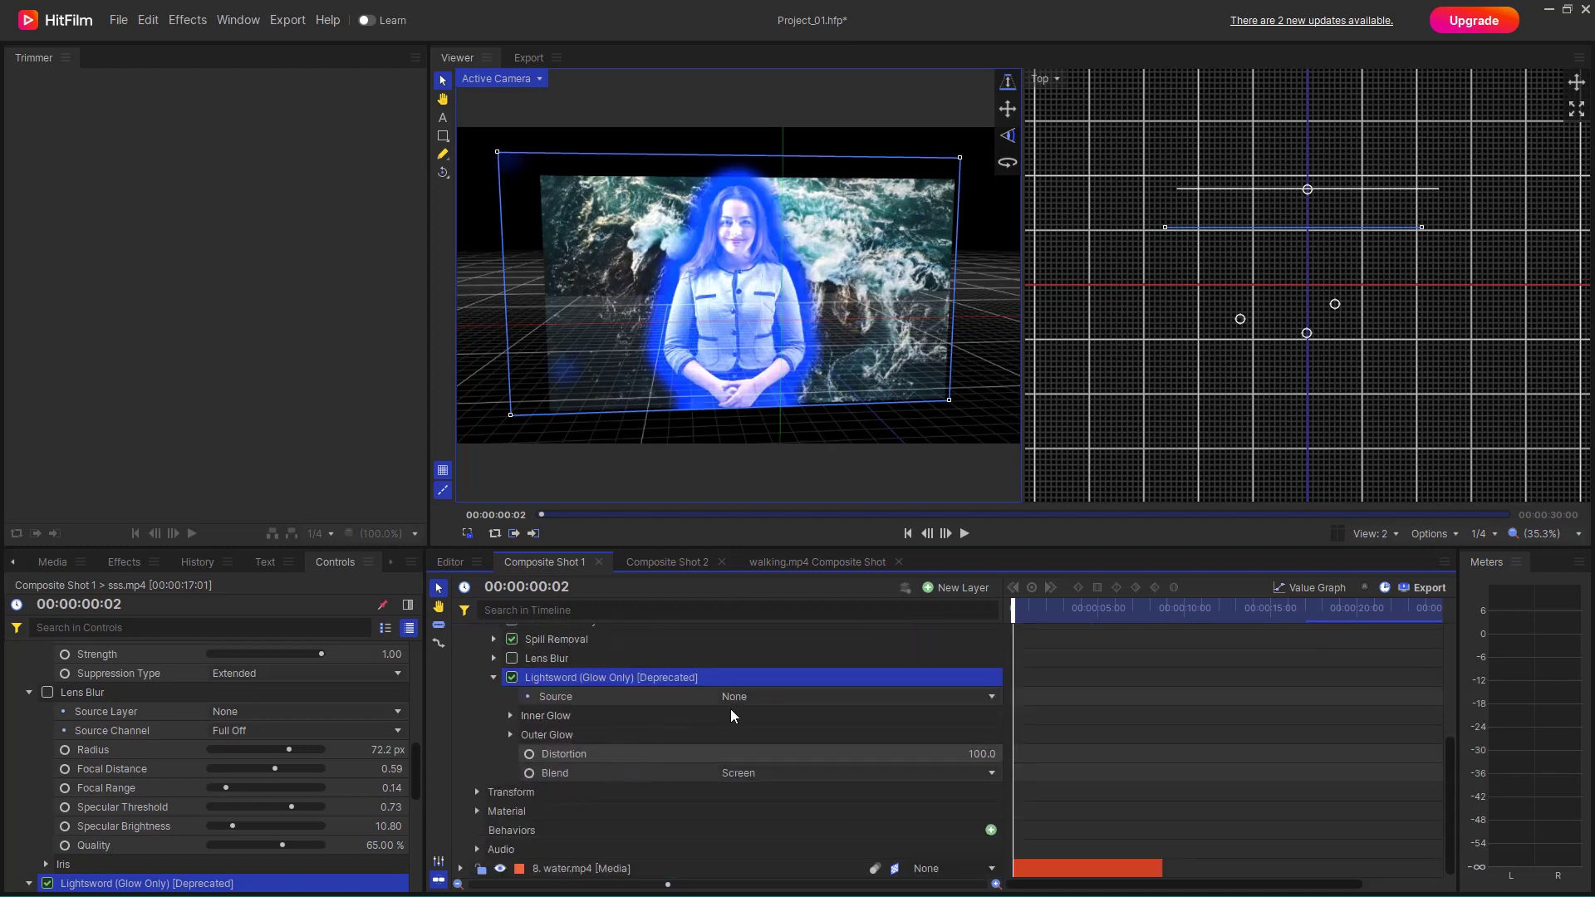
left_click(737, 774)
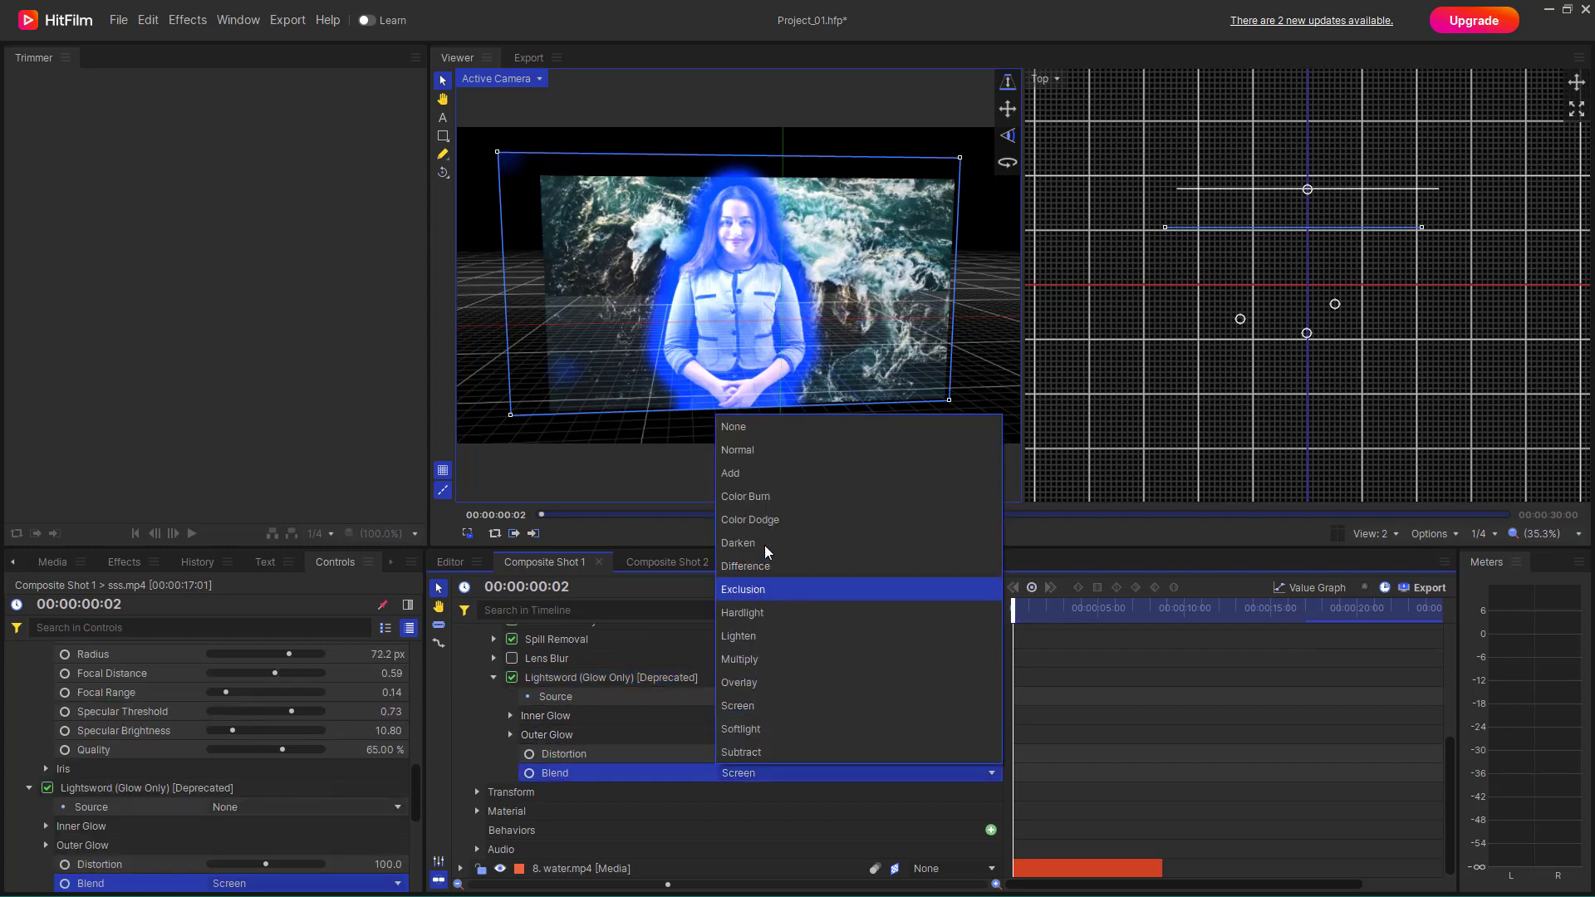
left_click(754, 712)
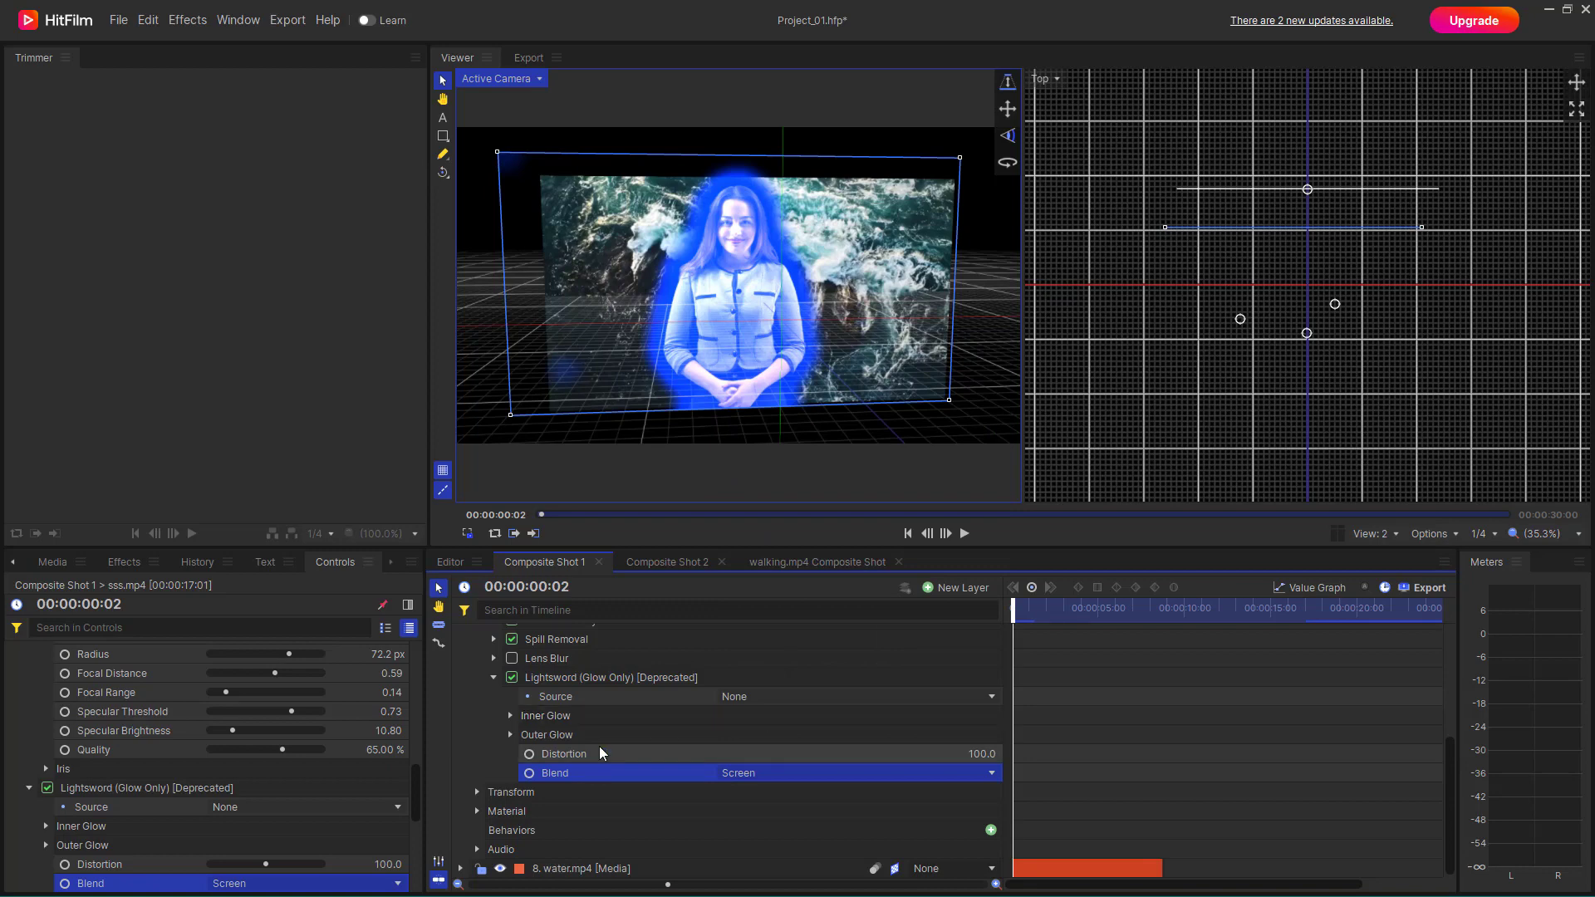
left_click_drag(982, 756, 1072, 756)
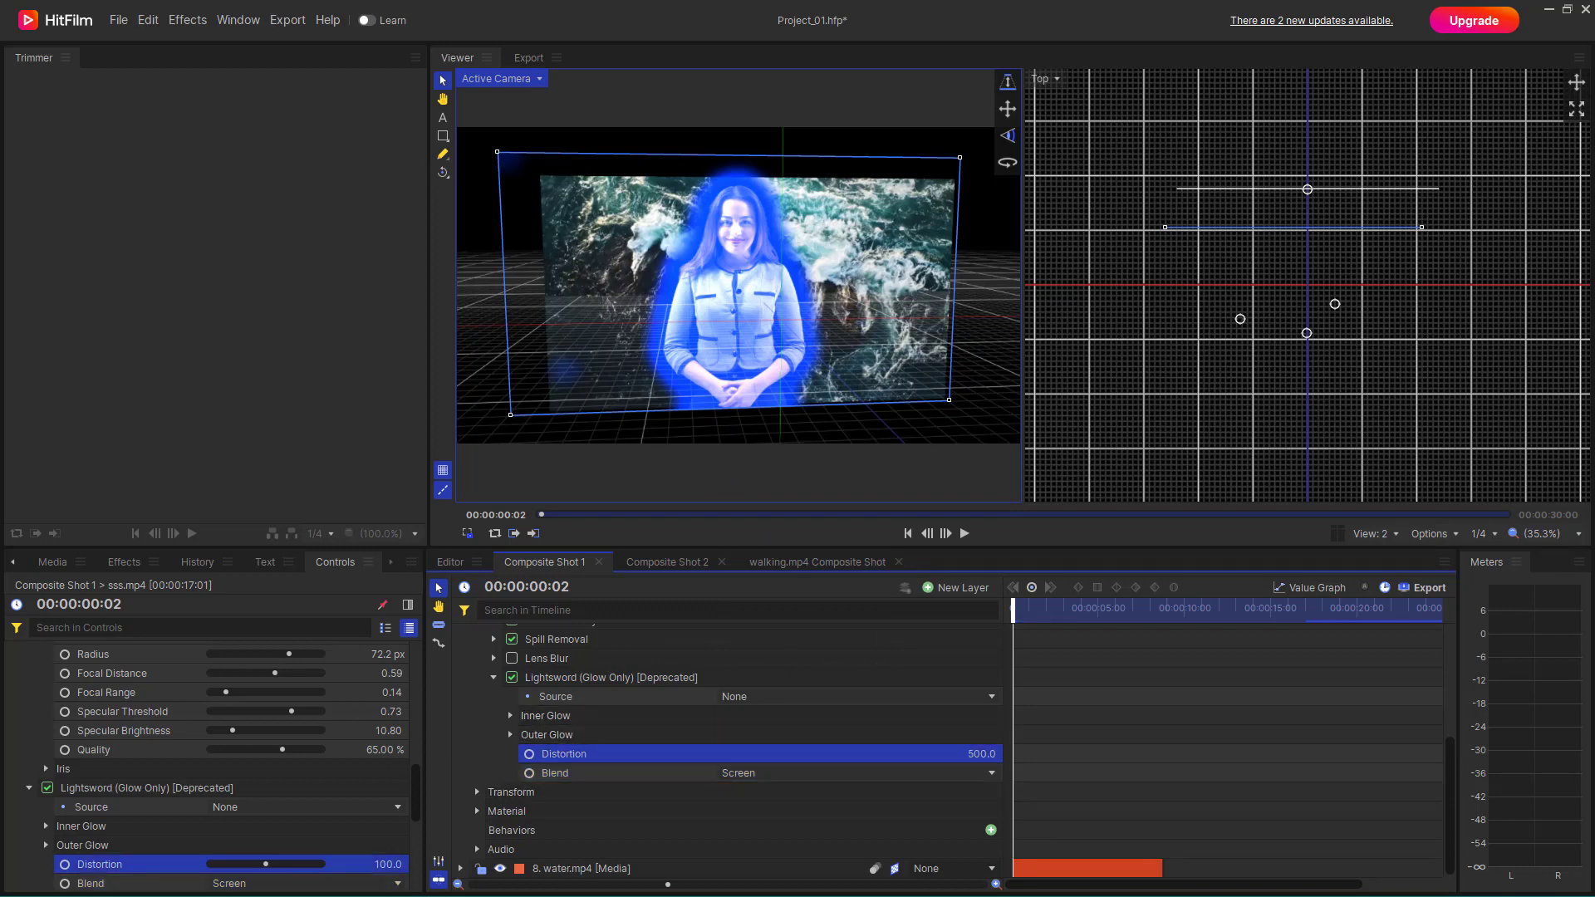
- Expand the Inner Glow settings on the sss.mp4 layer and set the blue component of the color to 130
left_click(511, 715)
left_click_drag(948, 753, 881, 753)
scroll(533, 830, "down", 2)
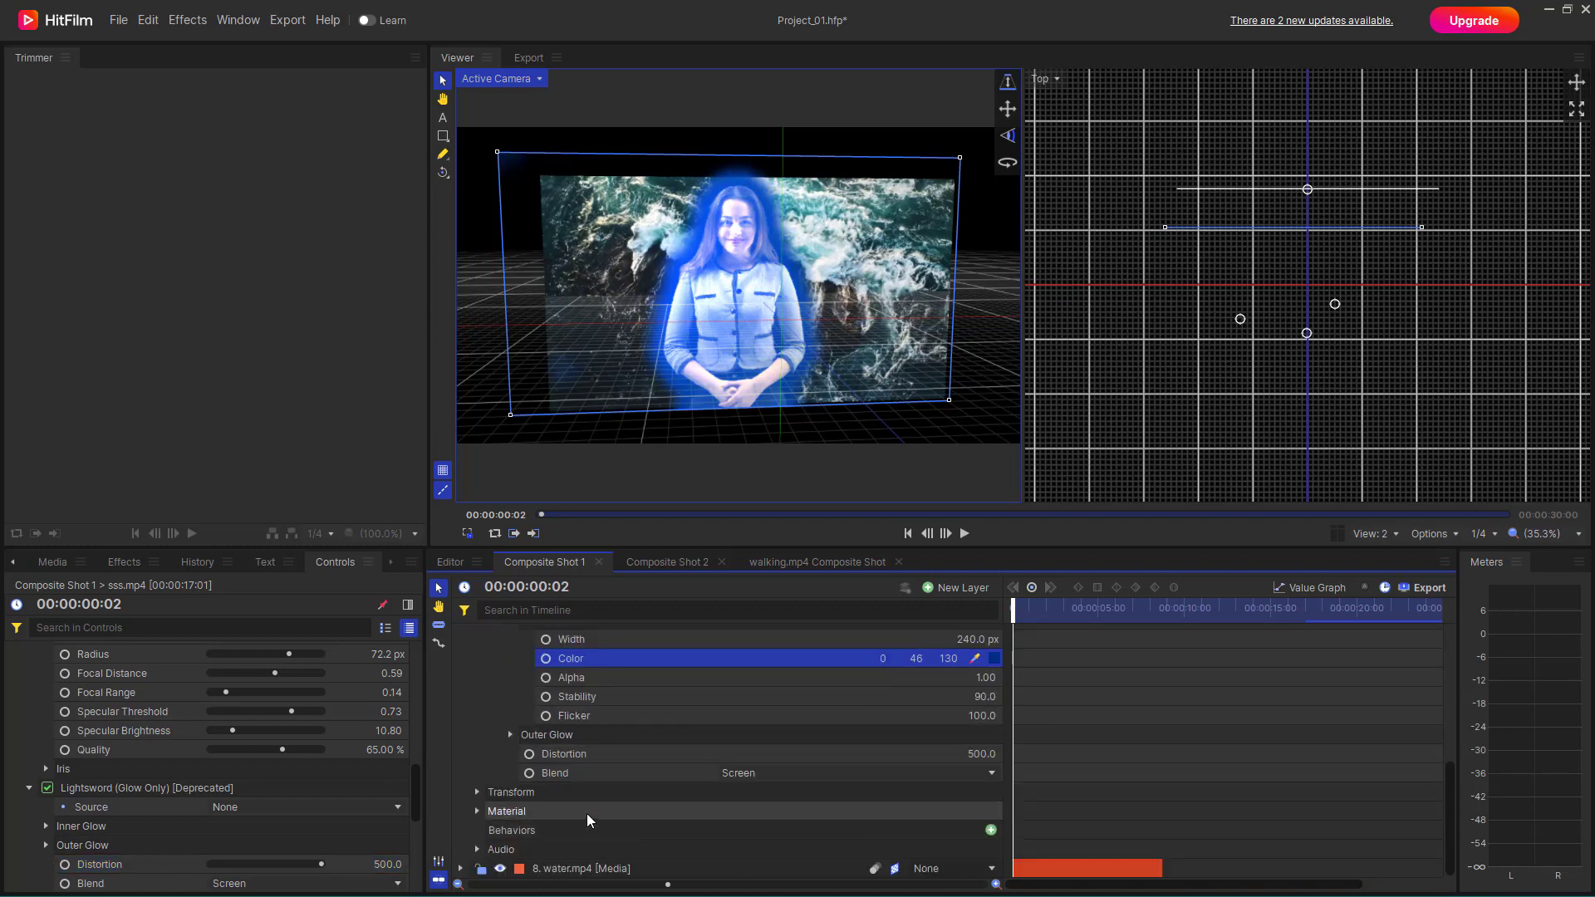
- Expand the Outer Glow settings and set the outer glow's color to bright green, RGB 24, 239, 99
left_click(510, 735)
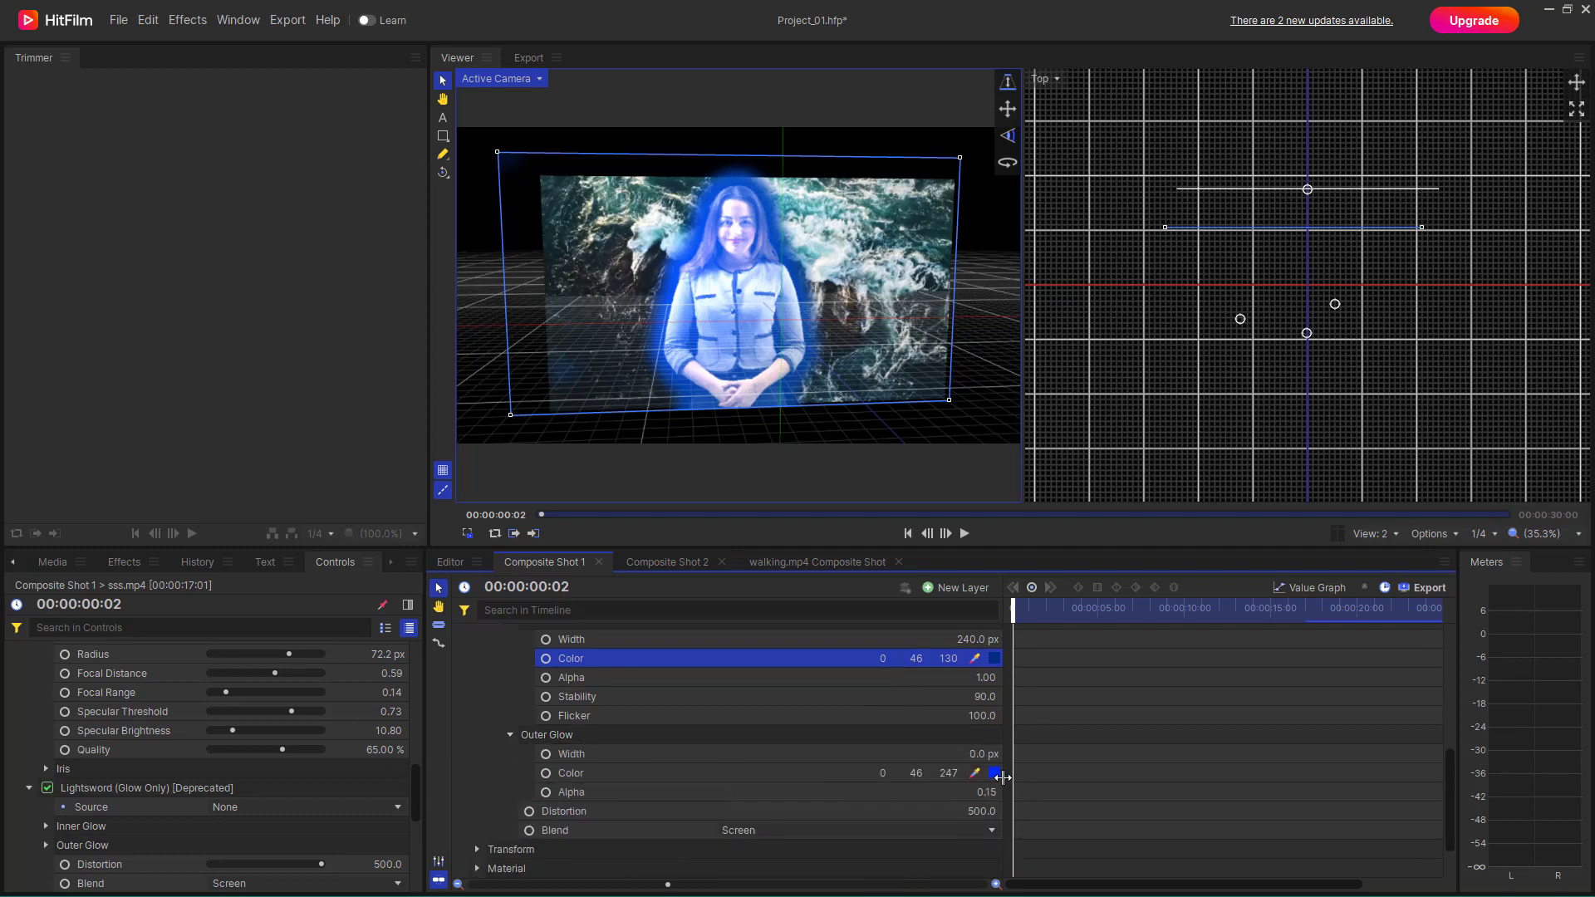
left_click(994, 774)
left_click_drag(816, 384, 756, 431)
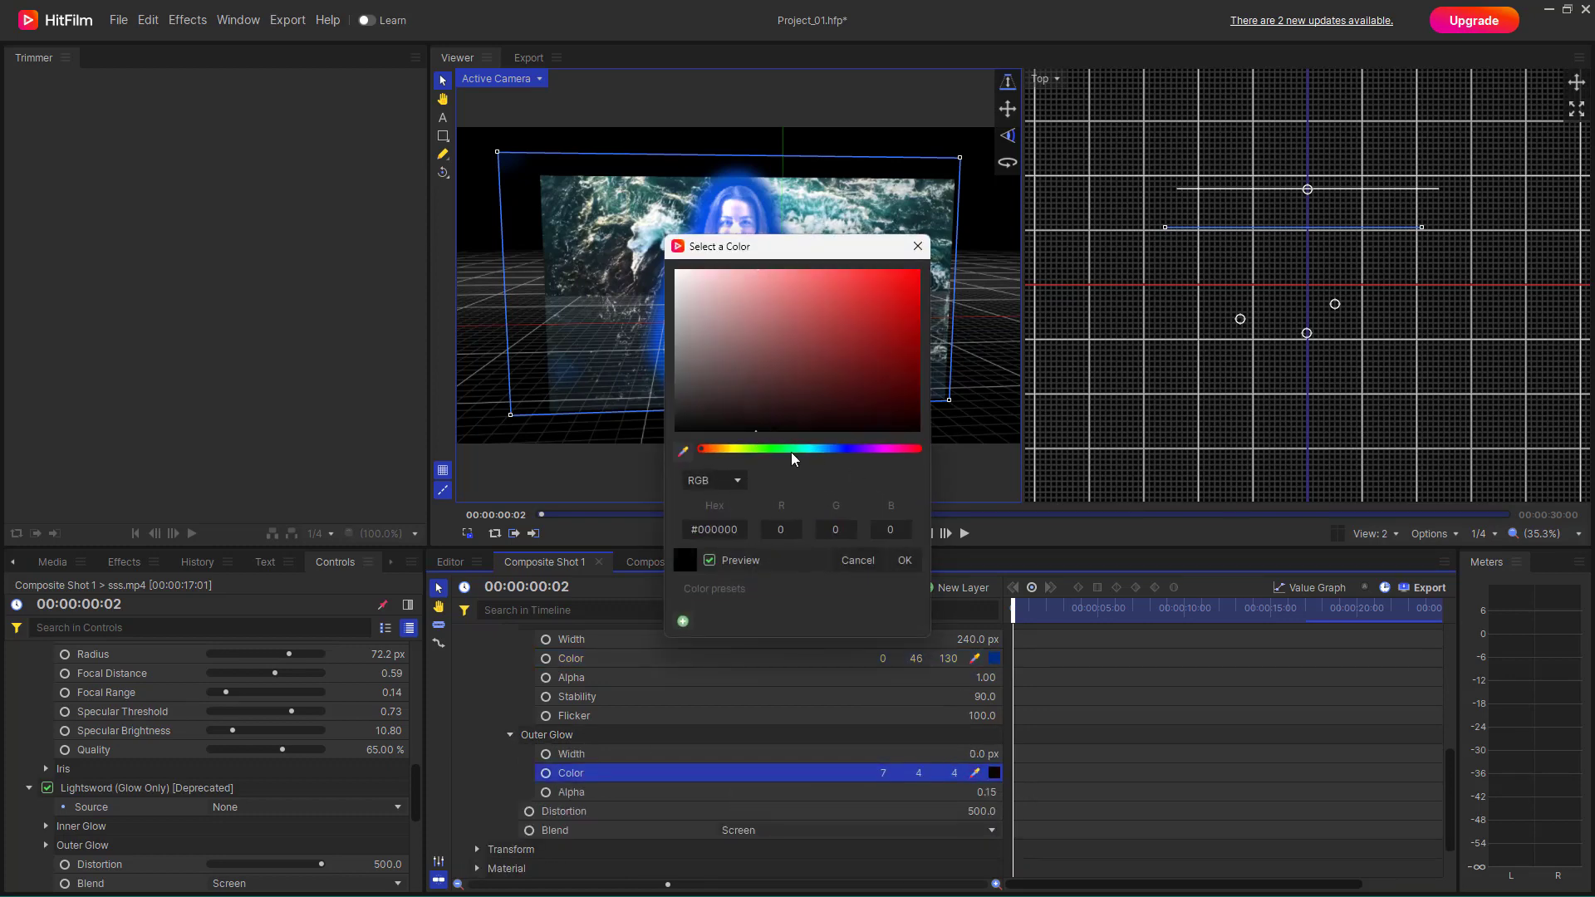
left_click(786, 449)
left_click_drag(865, 338, 883, 302)
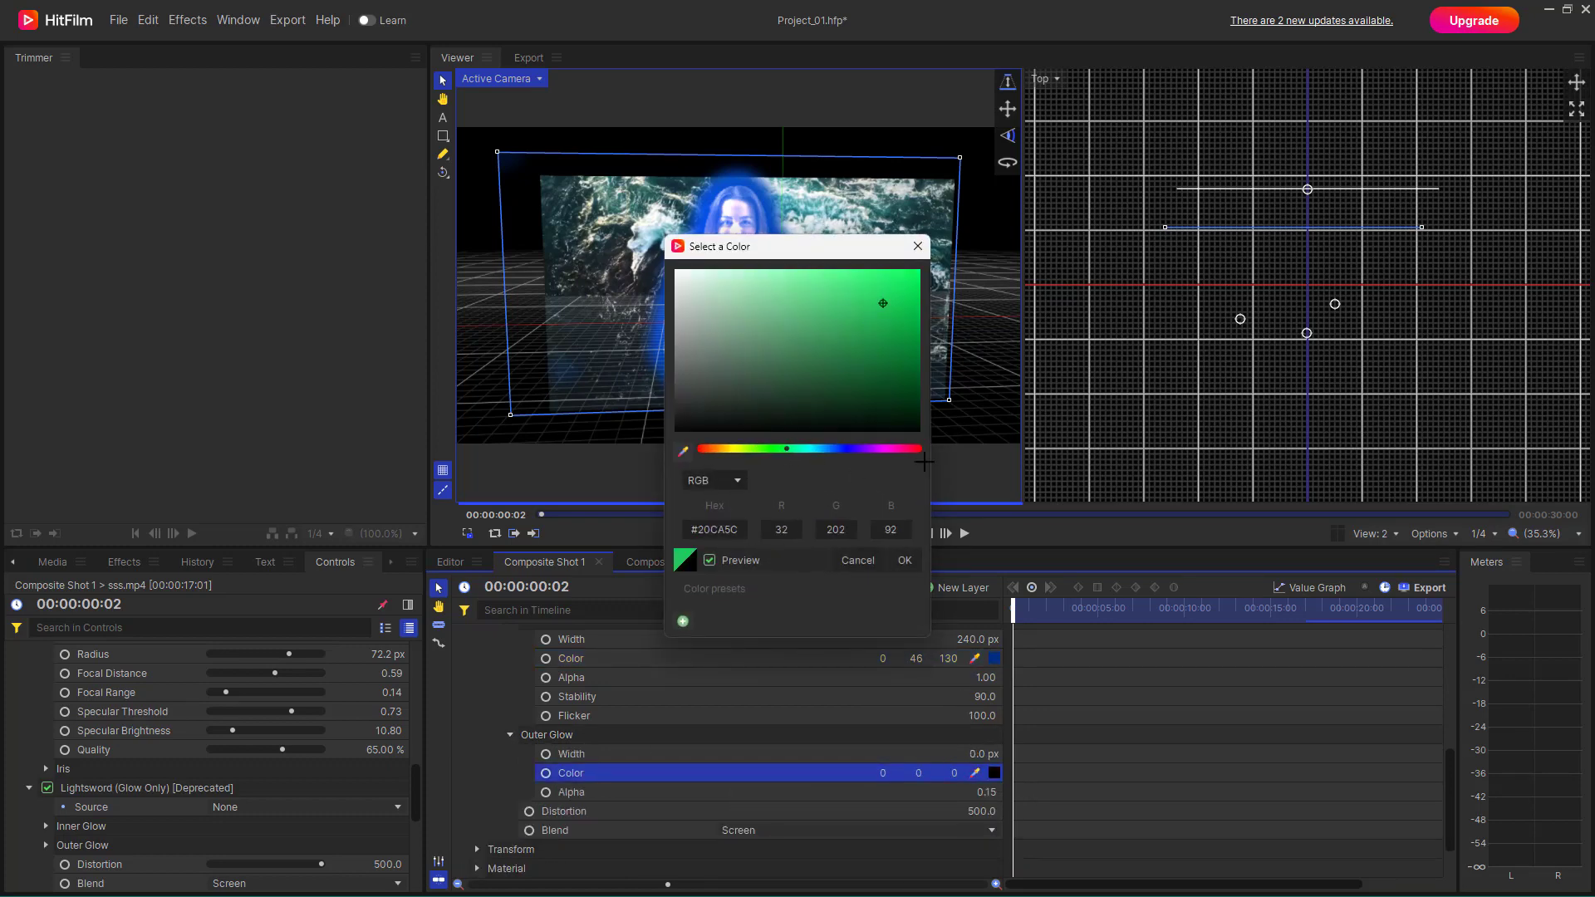
left_click(904, 561)
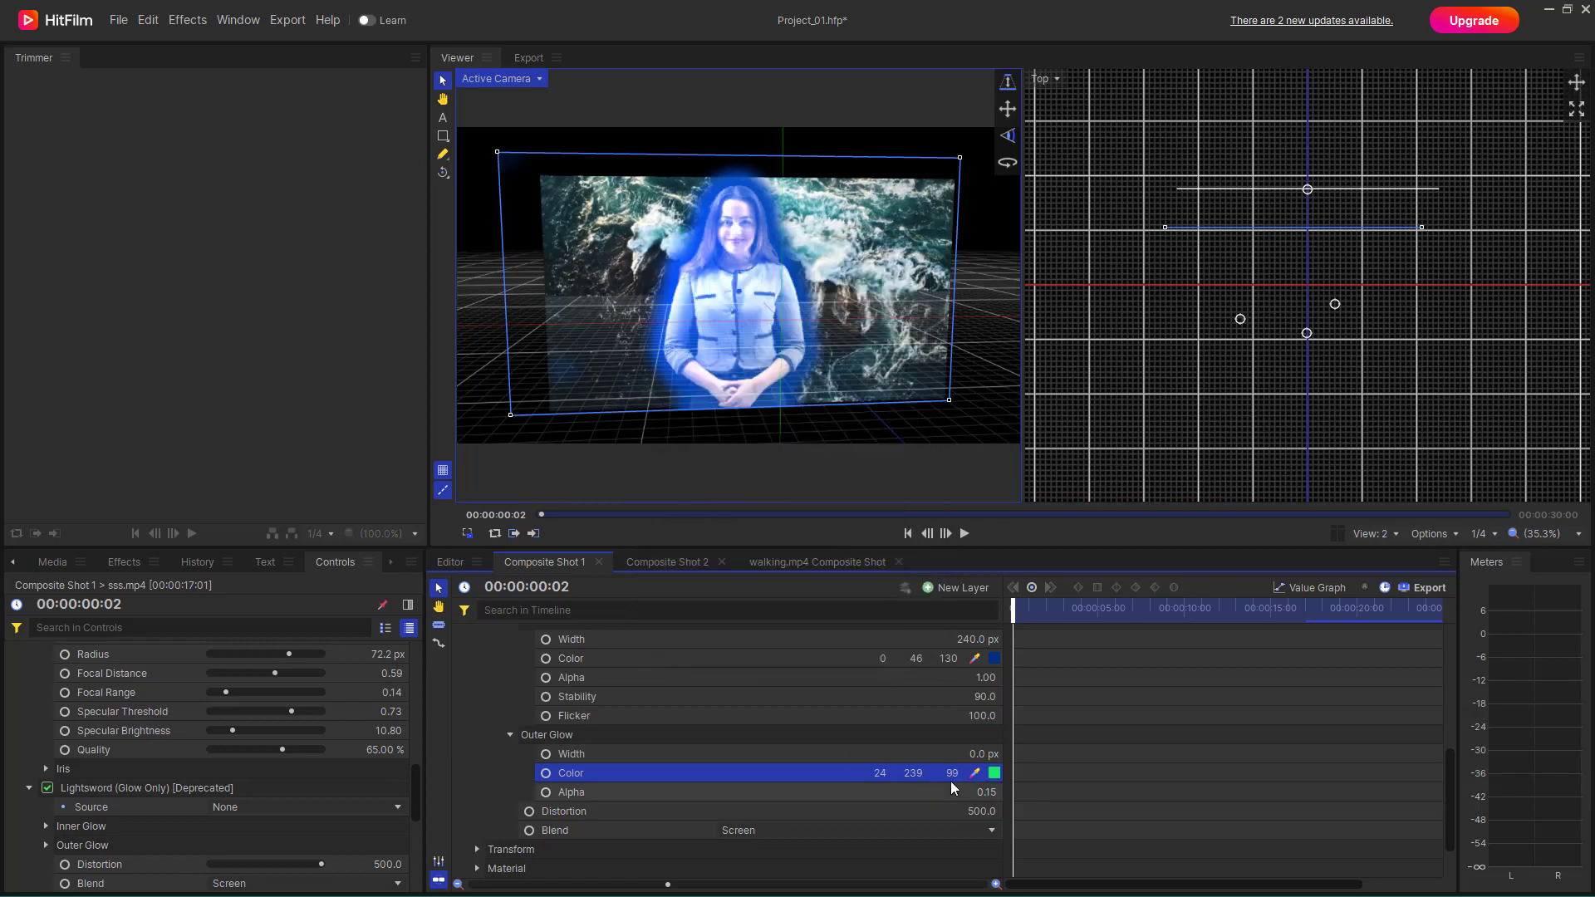
- Set the inner glow's color to green, RGB 57, 139, 61 (#398B3D)
left_click(994, 658)
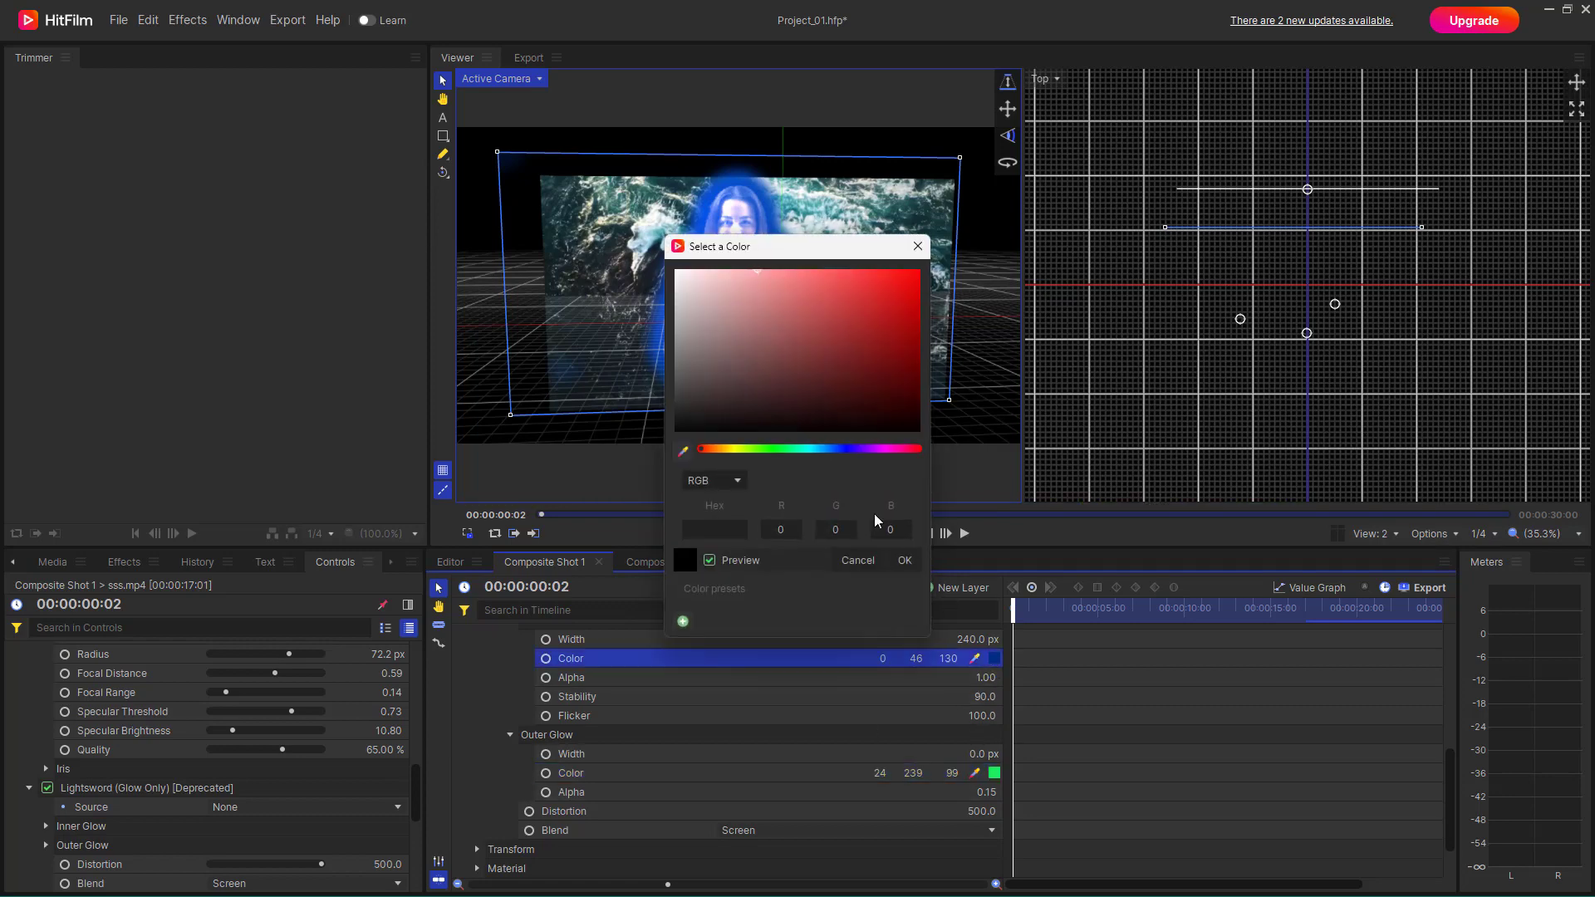
left_click(777, 449)
left_click(820, 344)
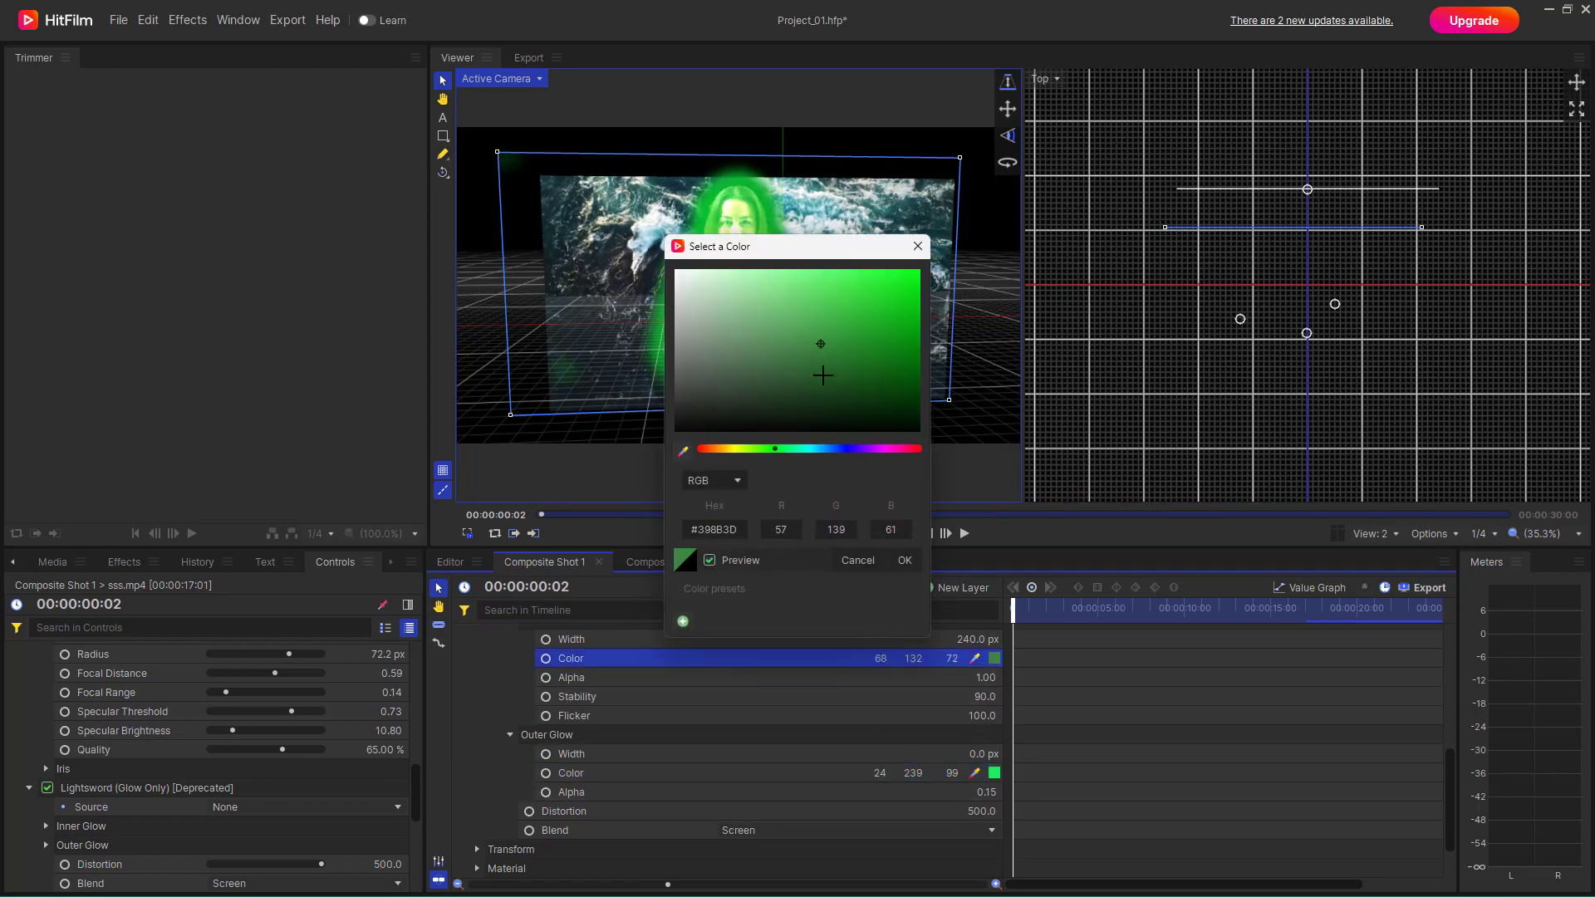
left_click(904, 561)
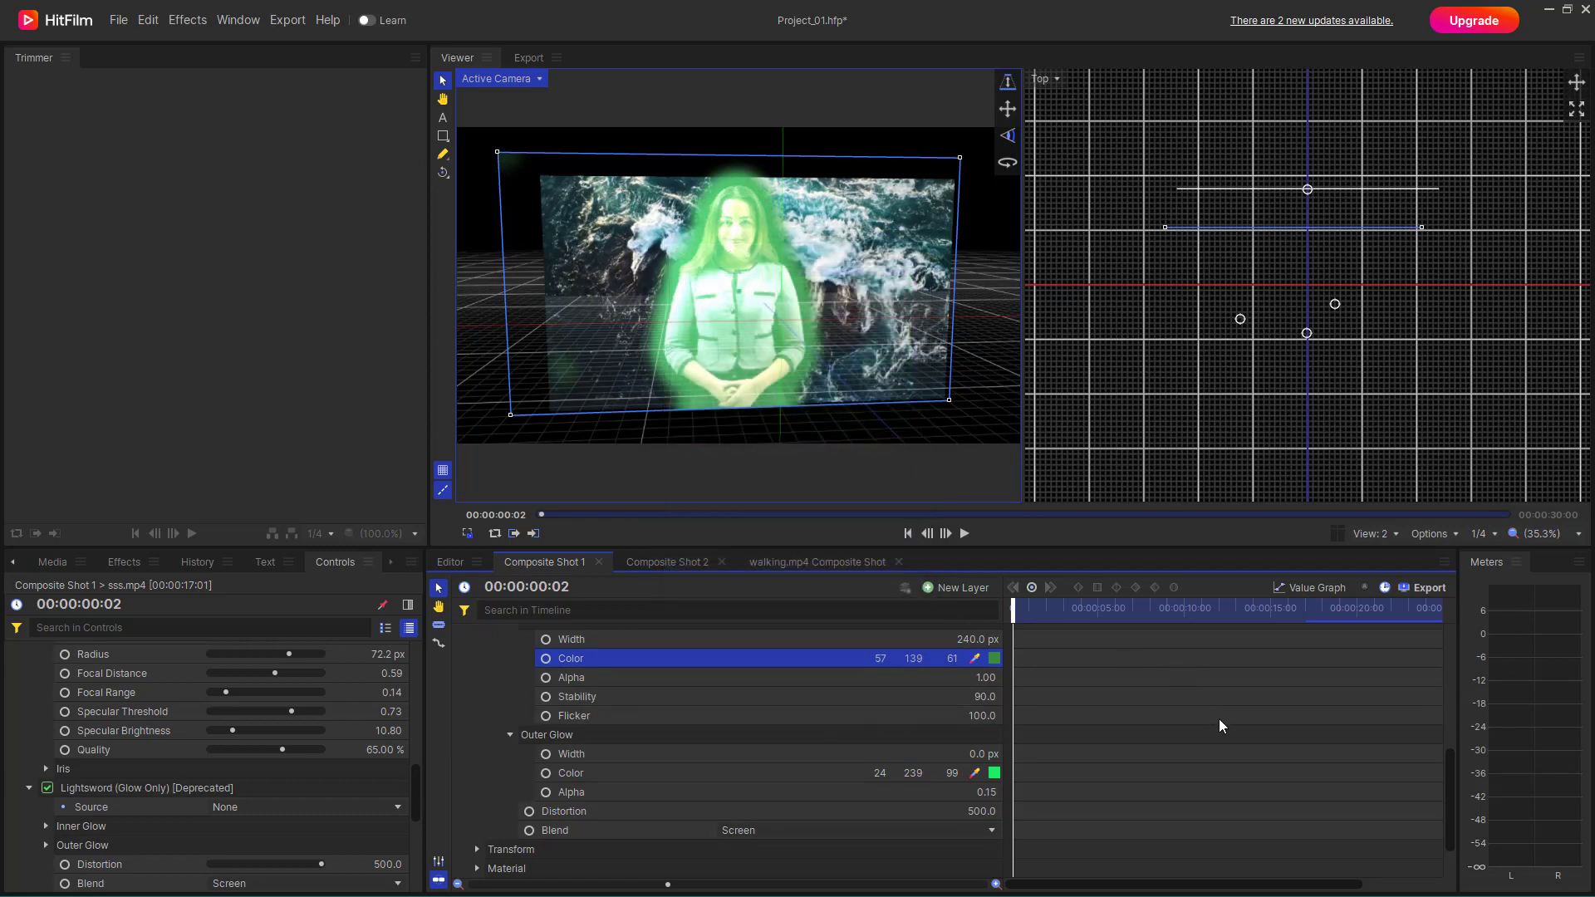
- Bring the effects library back up at the Deprecated Generate group
scroll(250, 801, "up", 10)
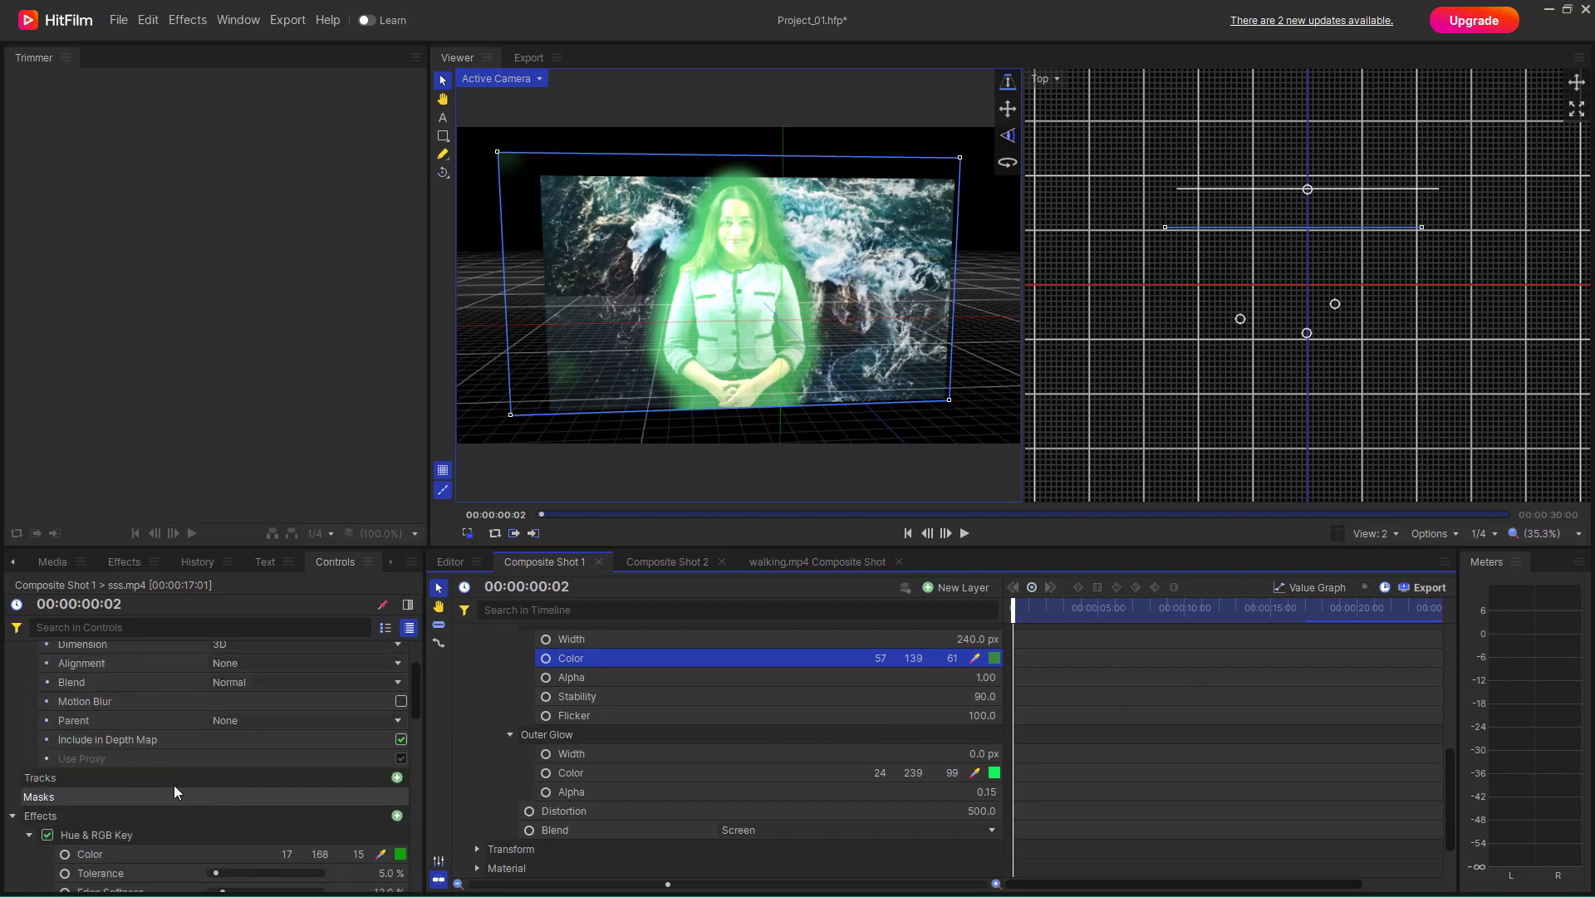
scroll(211, 776, "up", 2)
left_click(125, 562)
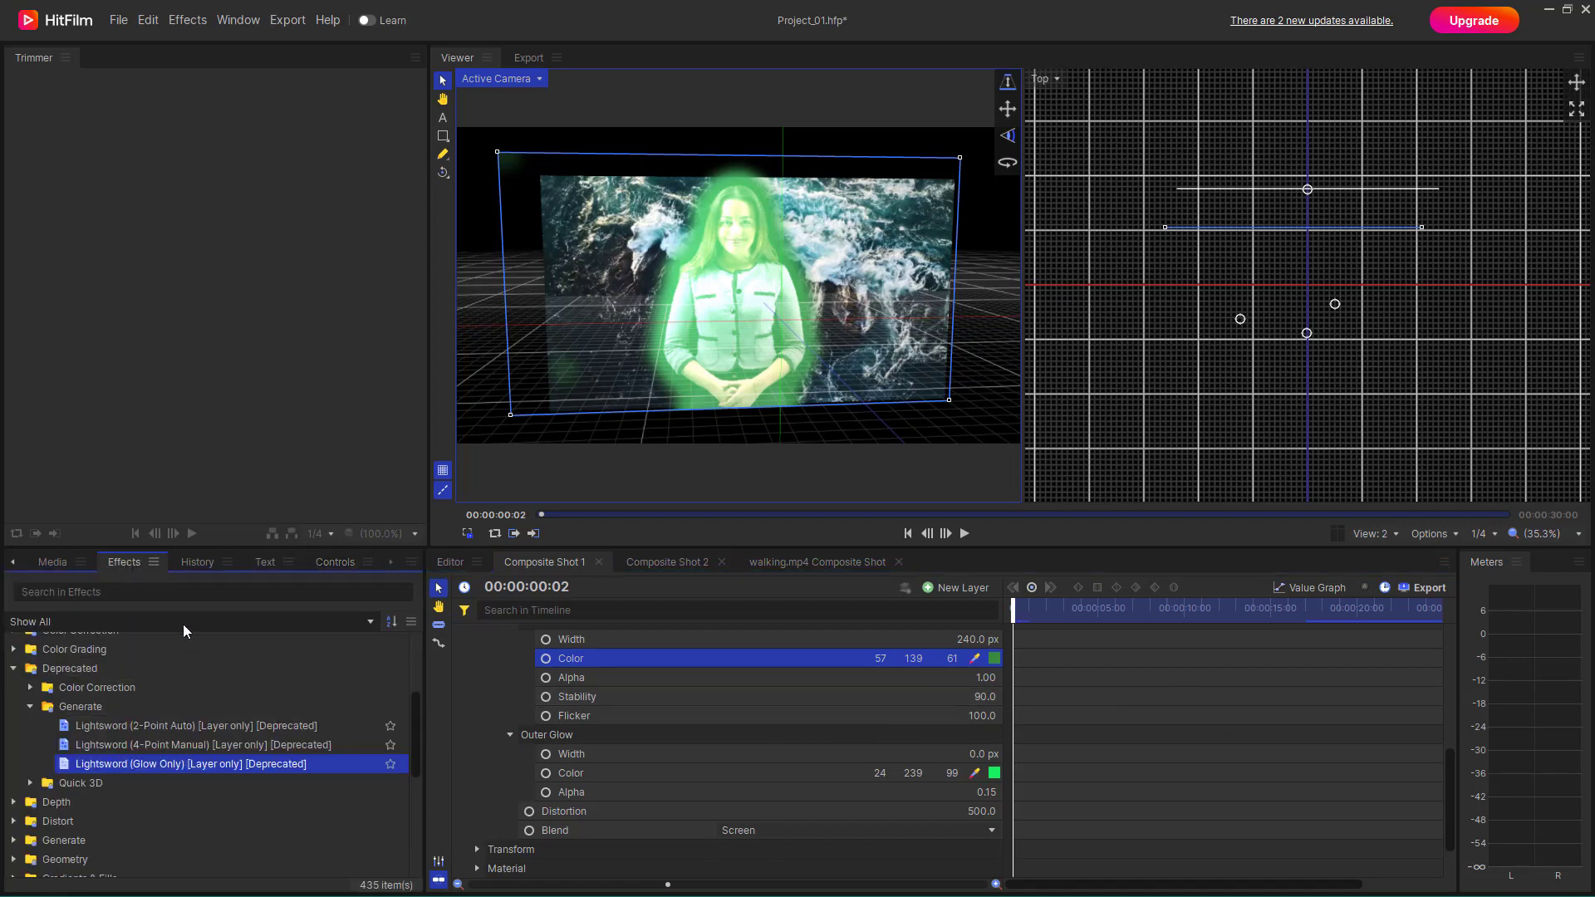